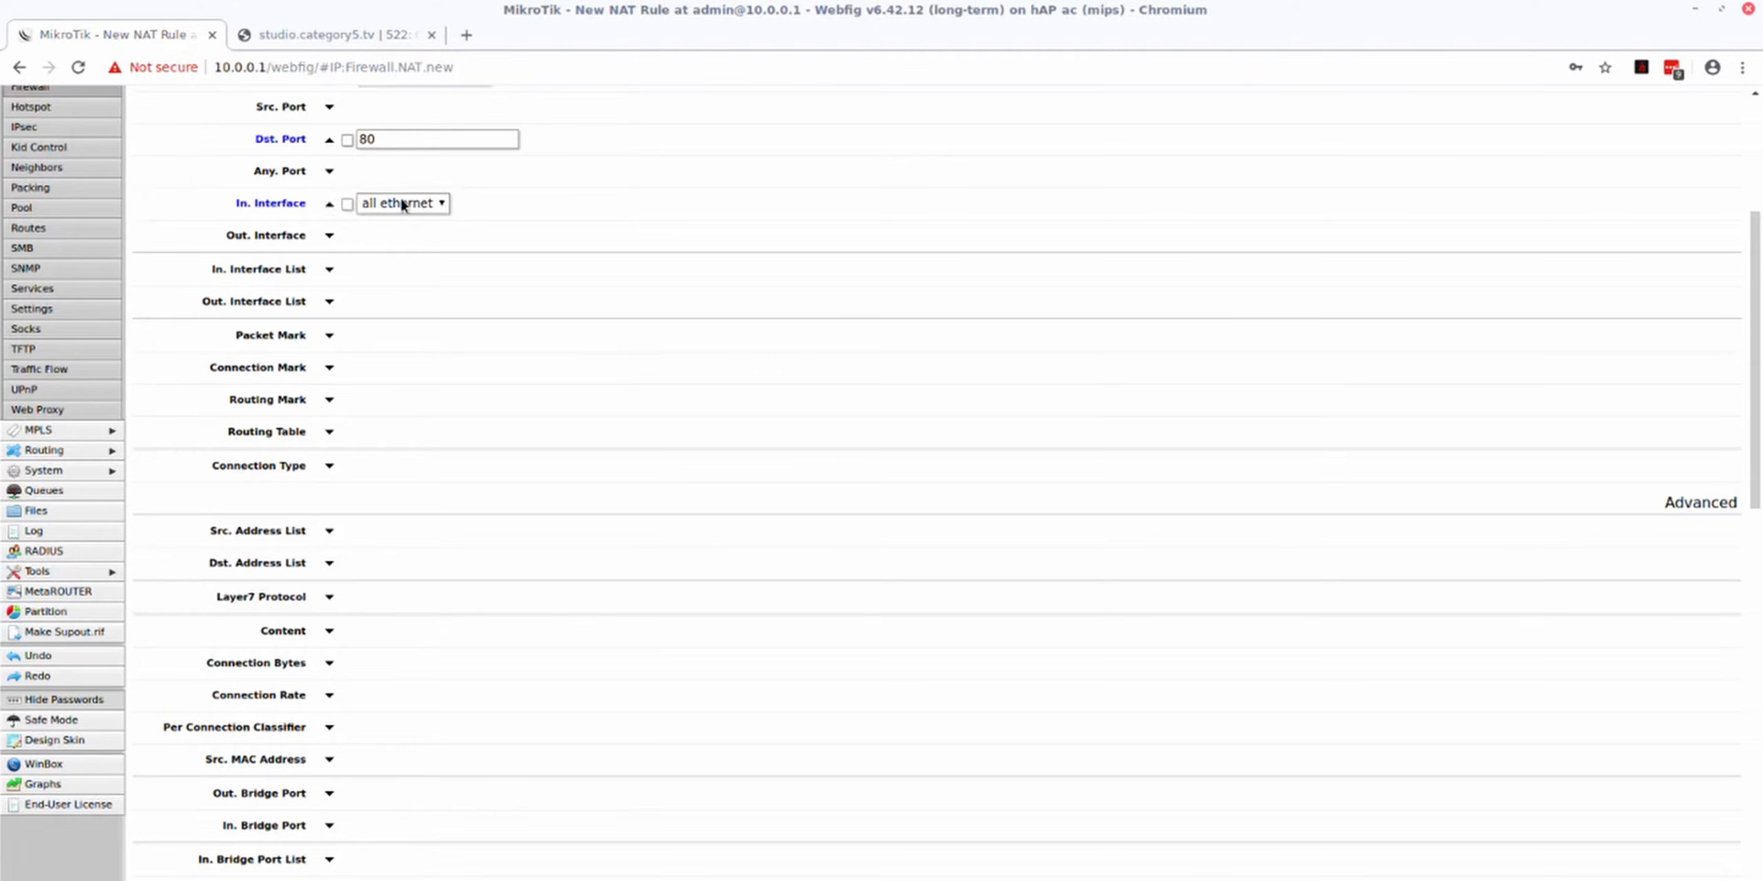
# - Set the incoming interface of the new port 80 NAT rule to ether1
pyautogui.click(402, 203)
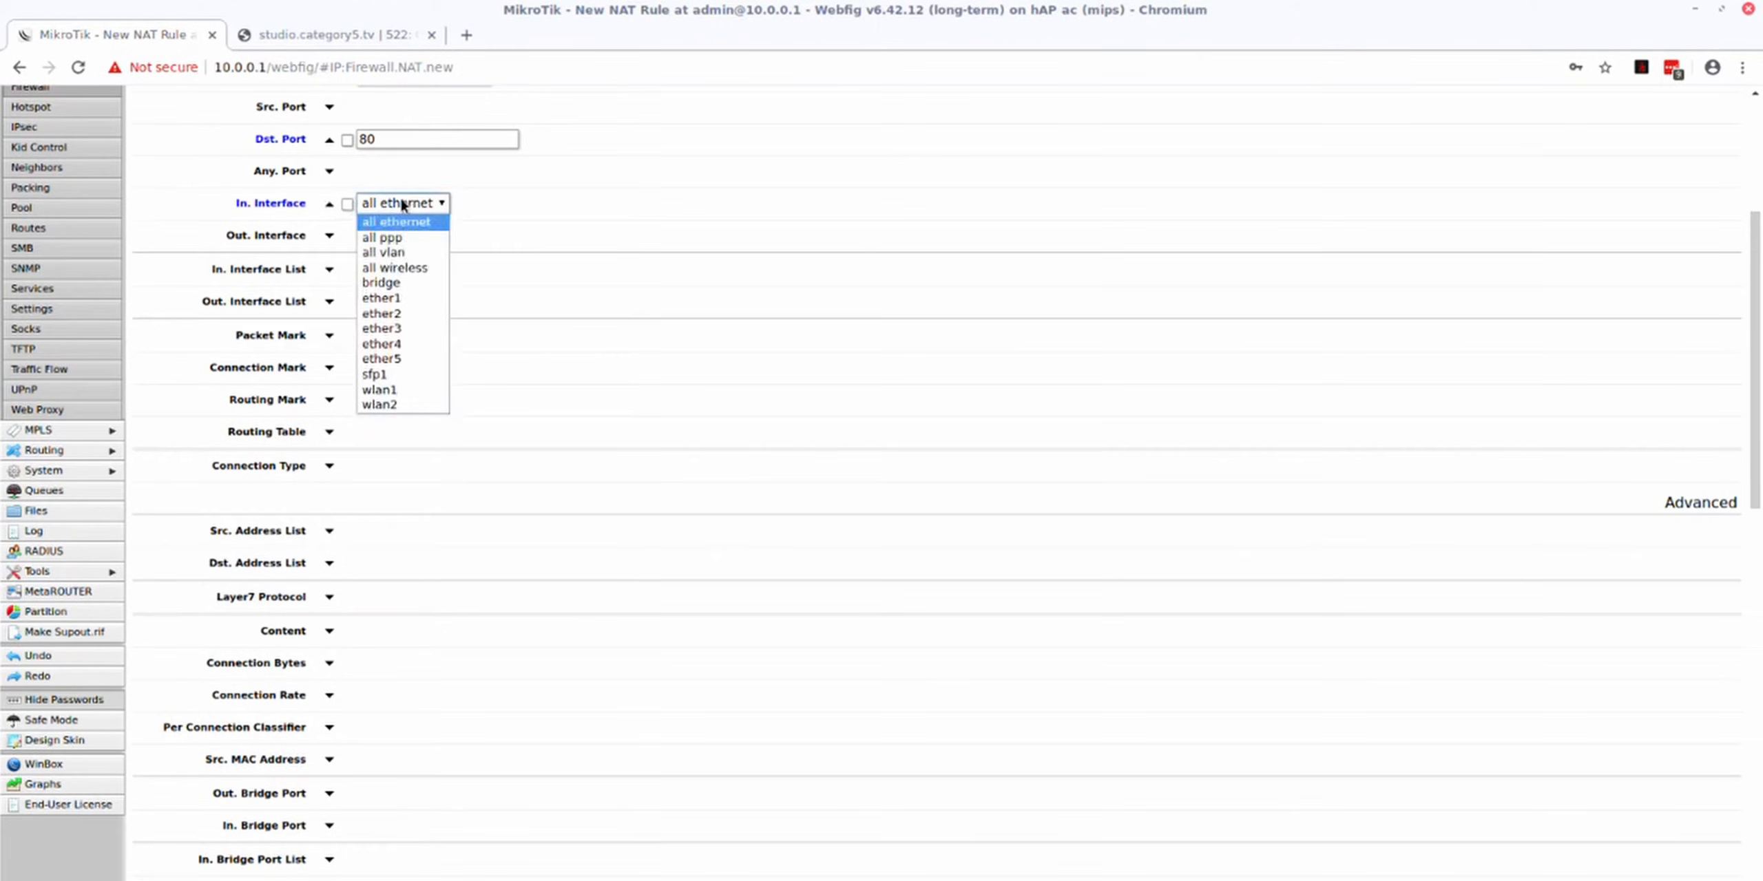
pyautogui.click(405, 300)
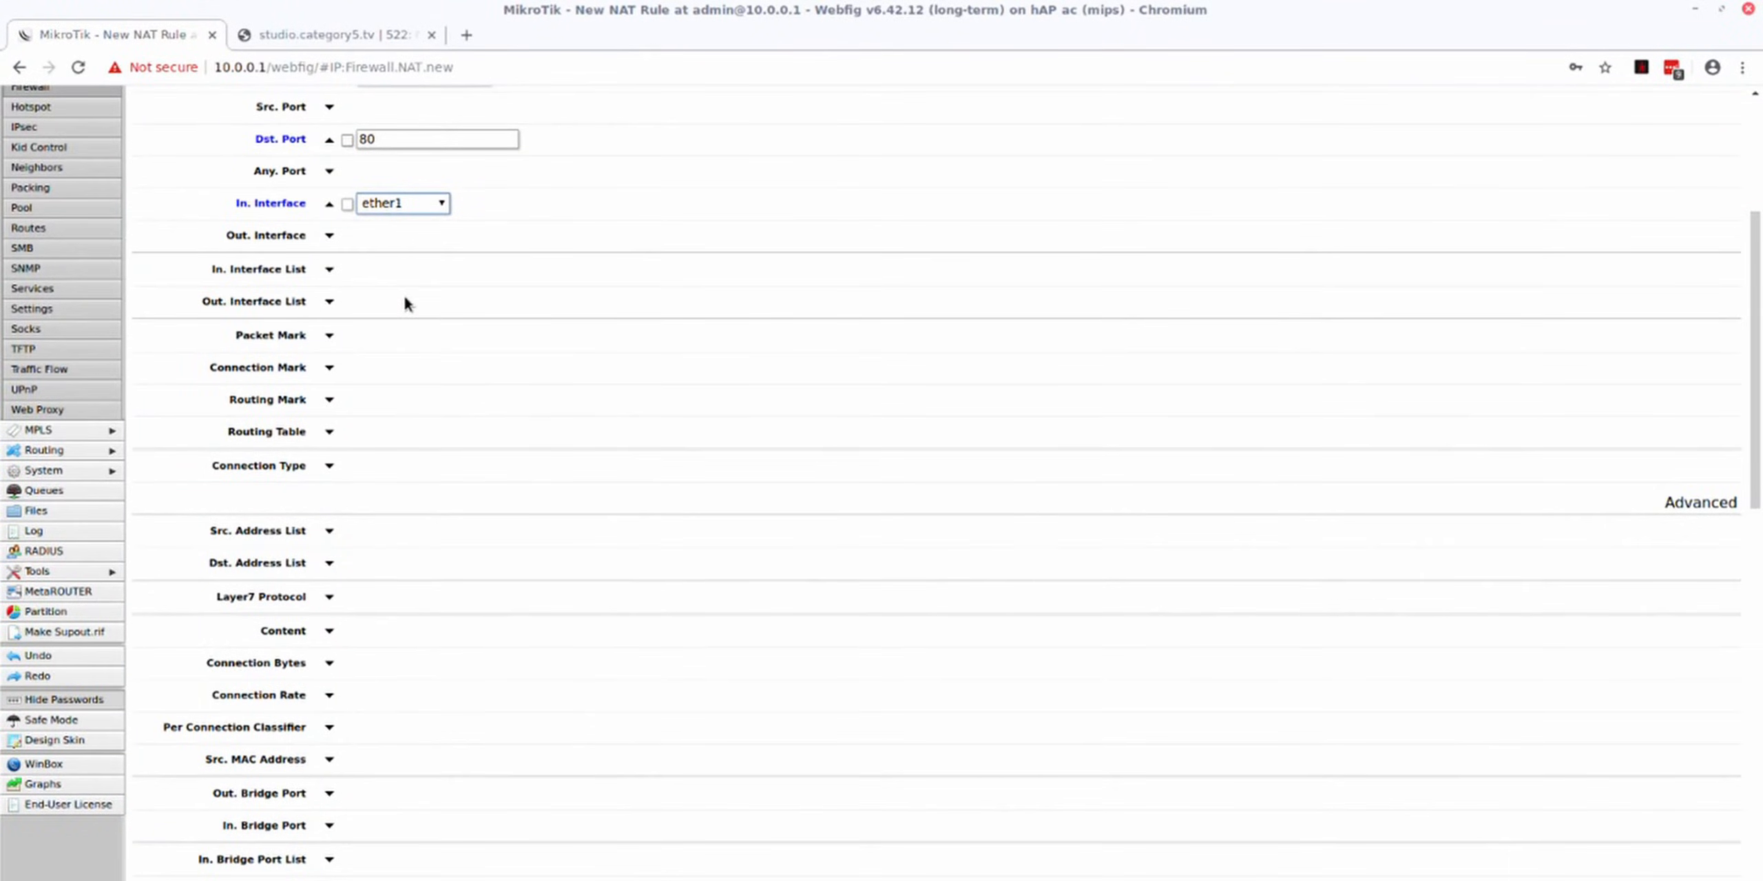
pyautogui.click(404, 212)
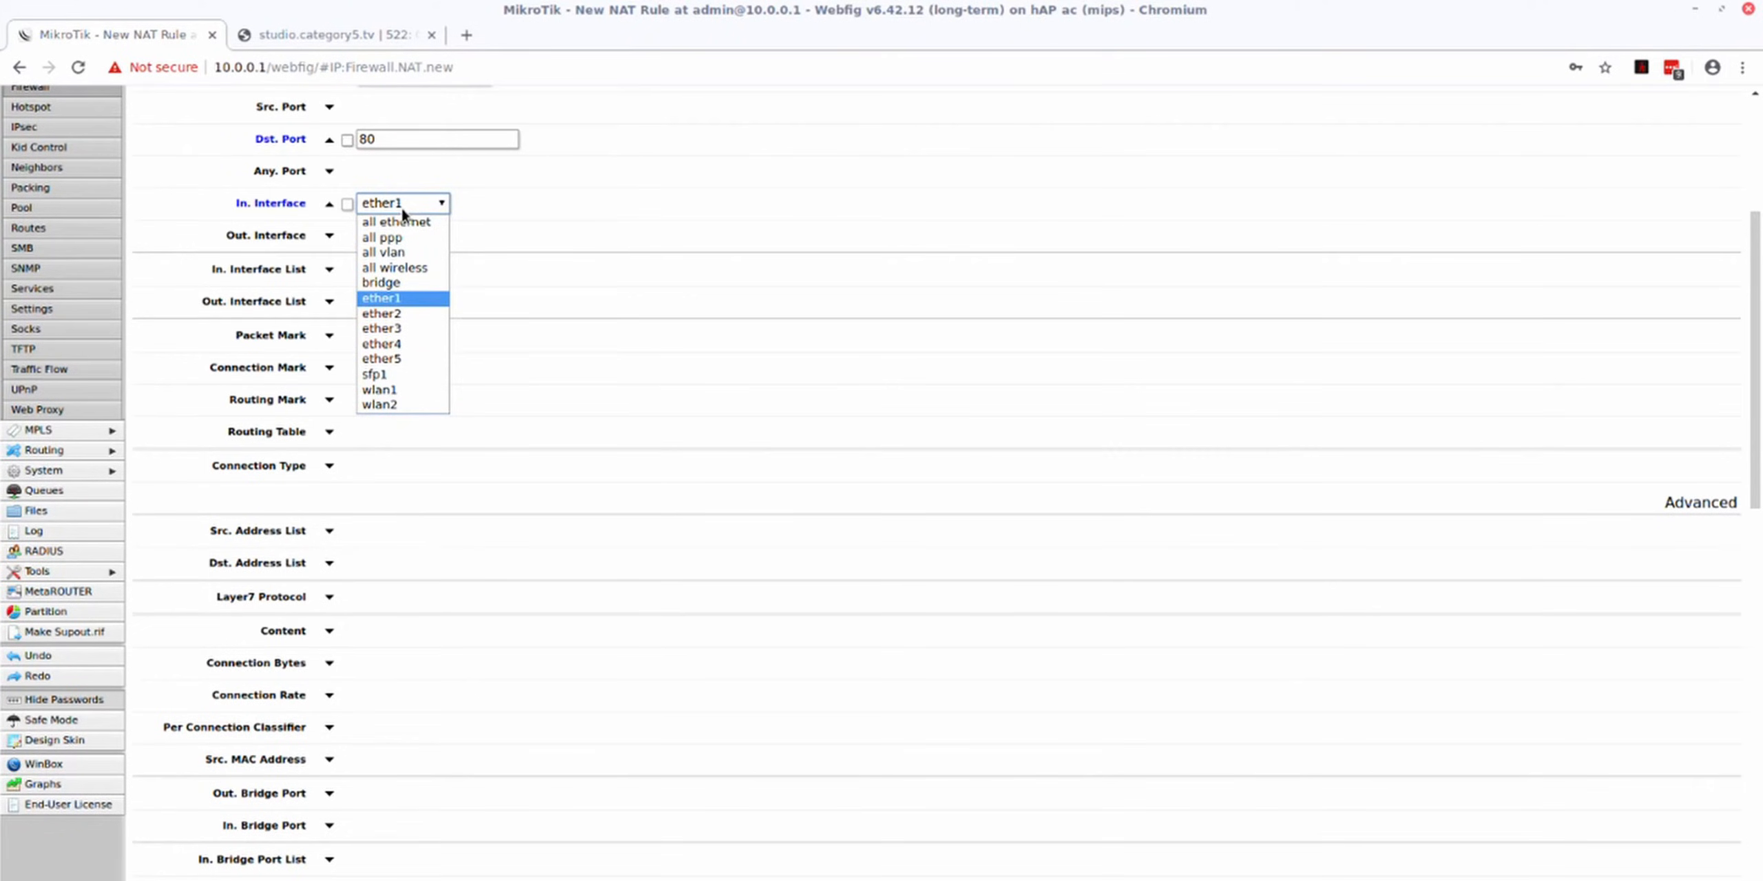
pyautogui.click(404, 212)
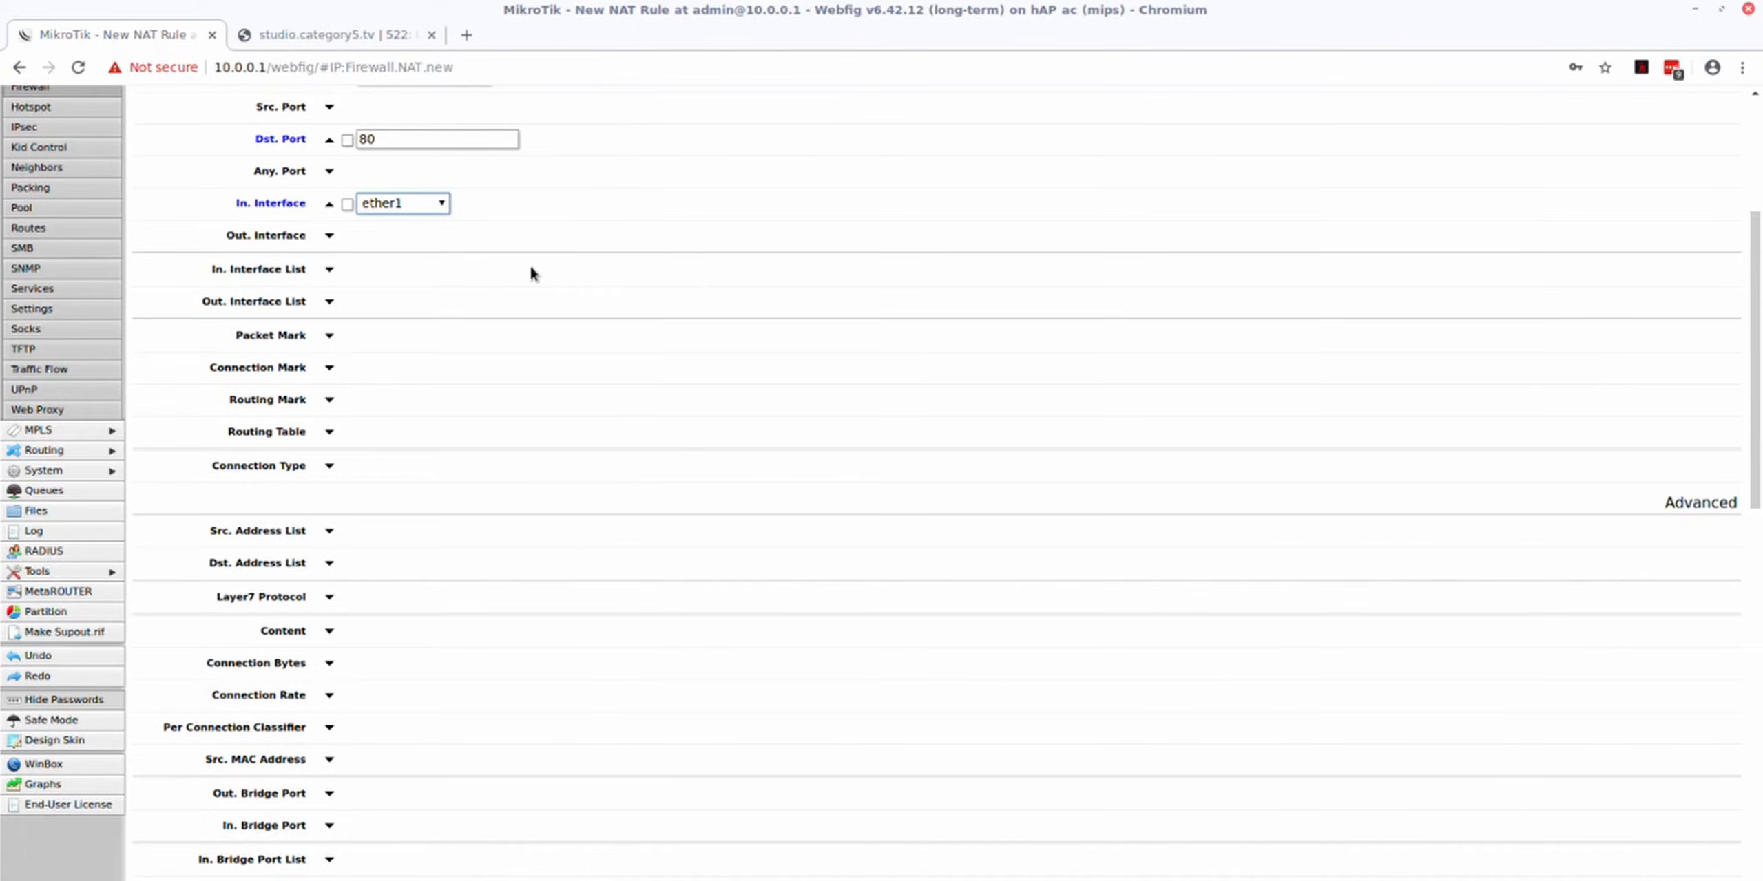
# - Set the action of the port 80 NAT rule to dst-nat
pyautogui.scroll(-10, 530, 273)
pyautogui.scroll(-5, 530, 273)
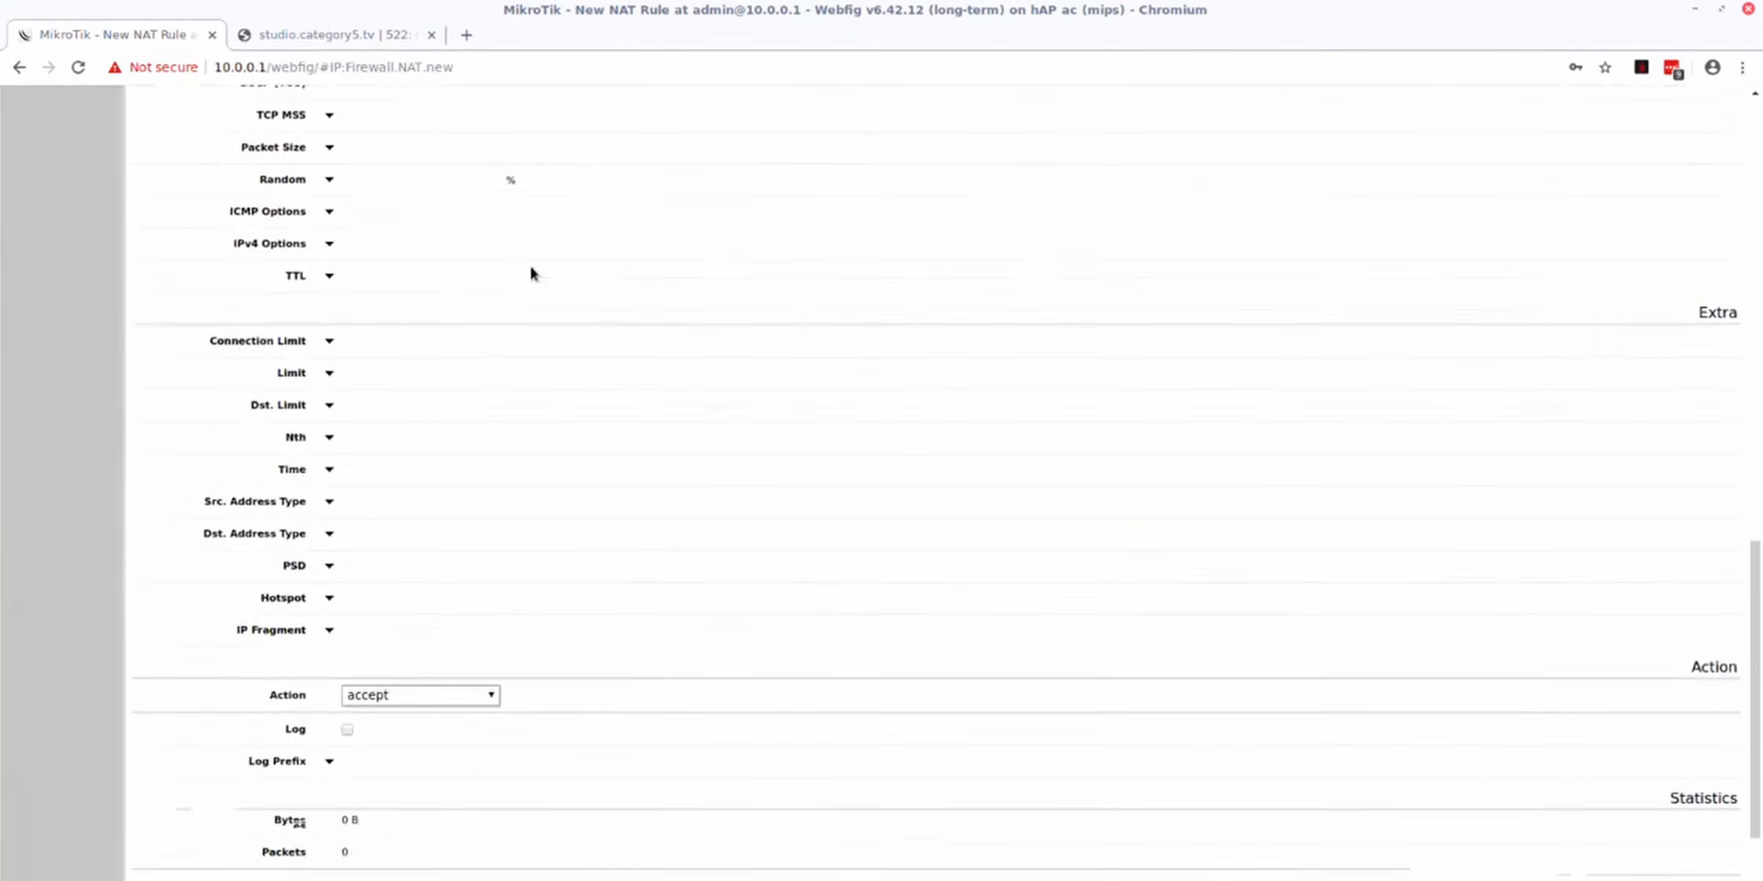
pyautogui.scroll(-2, 530, 274)
pyautogui.scroll(-1, 530, 273)
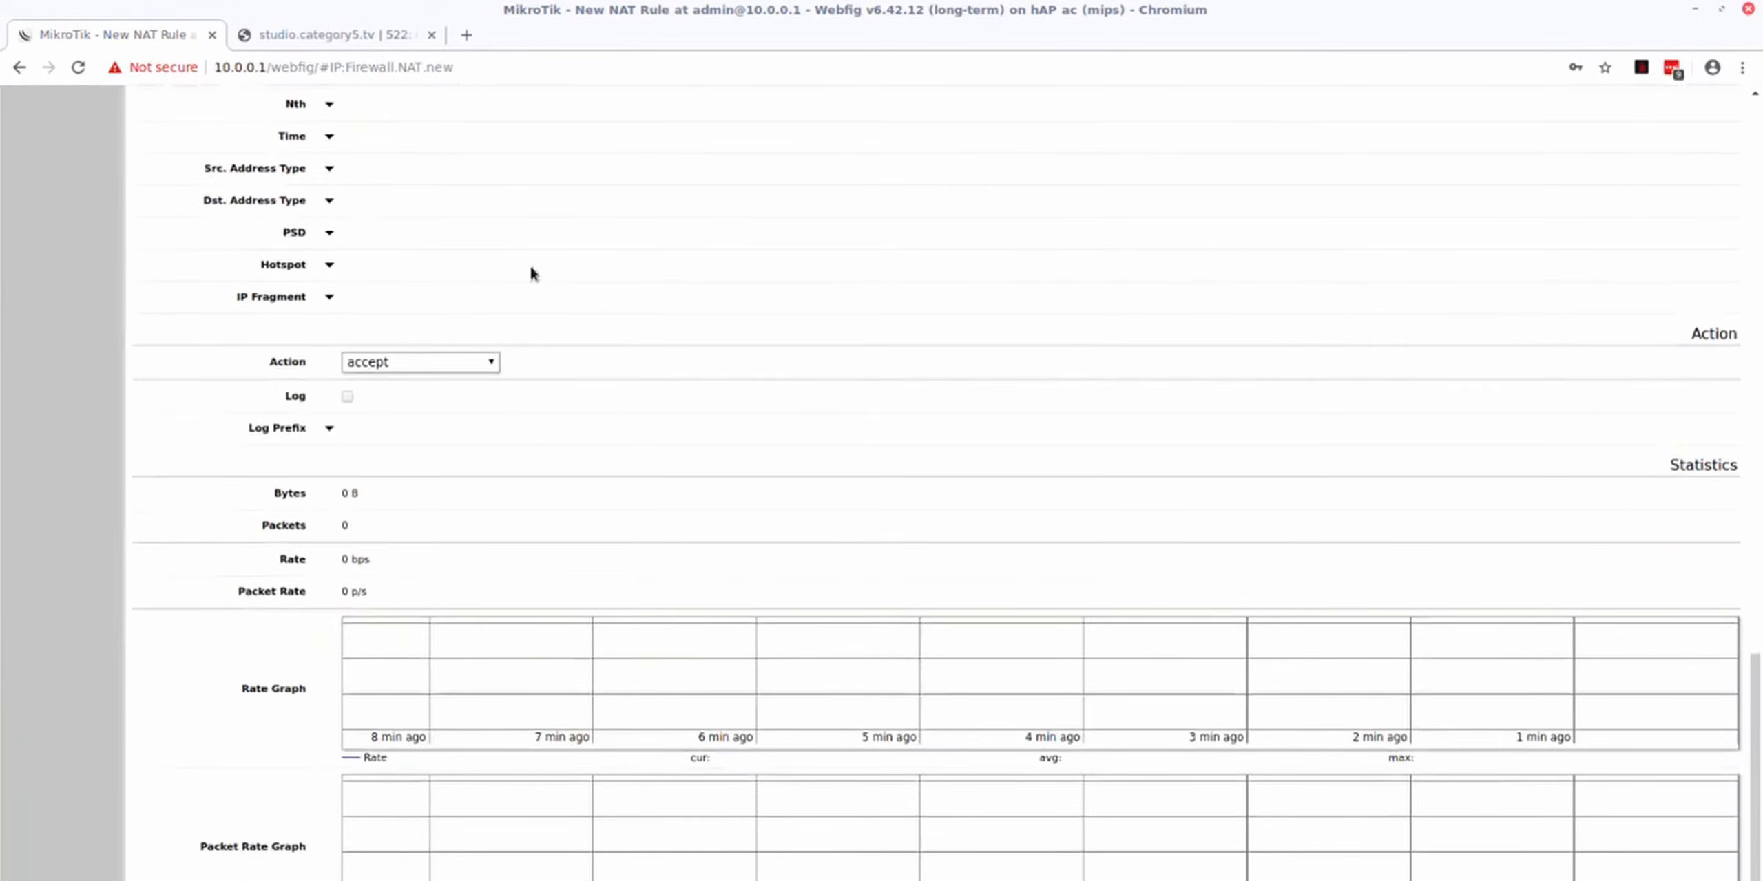
pyautogui.click(435, 357)
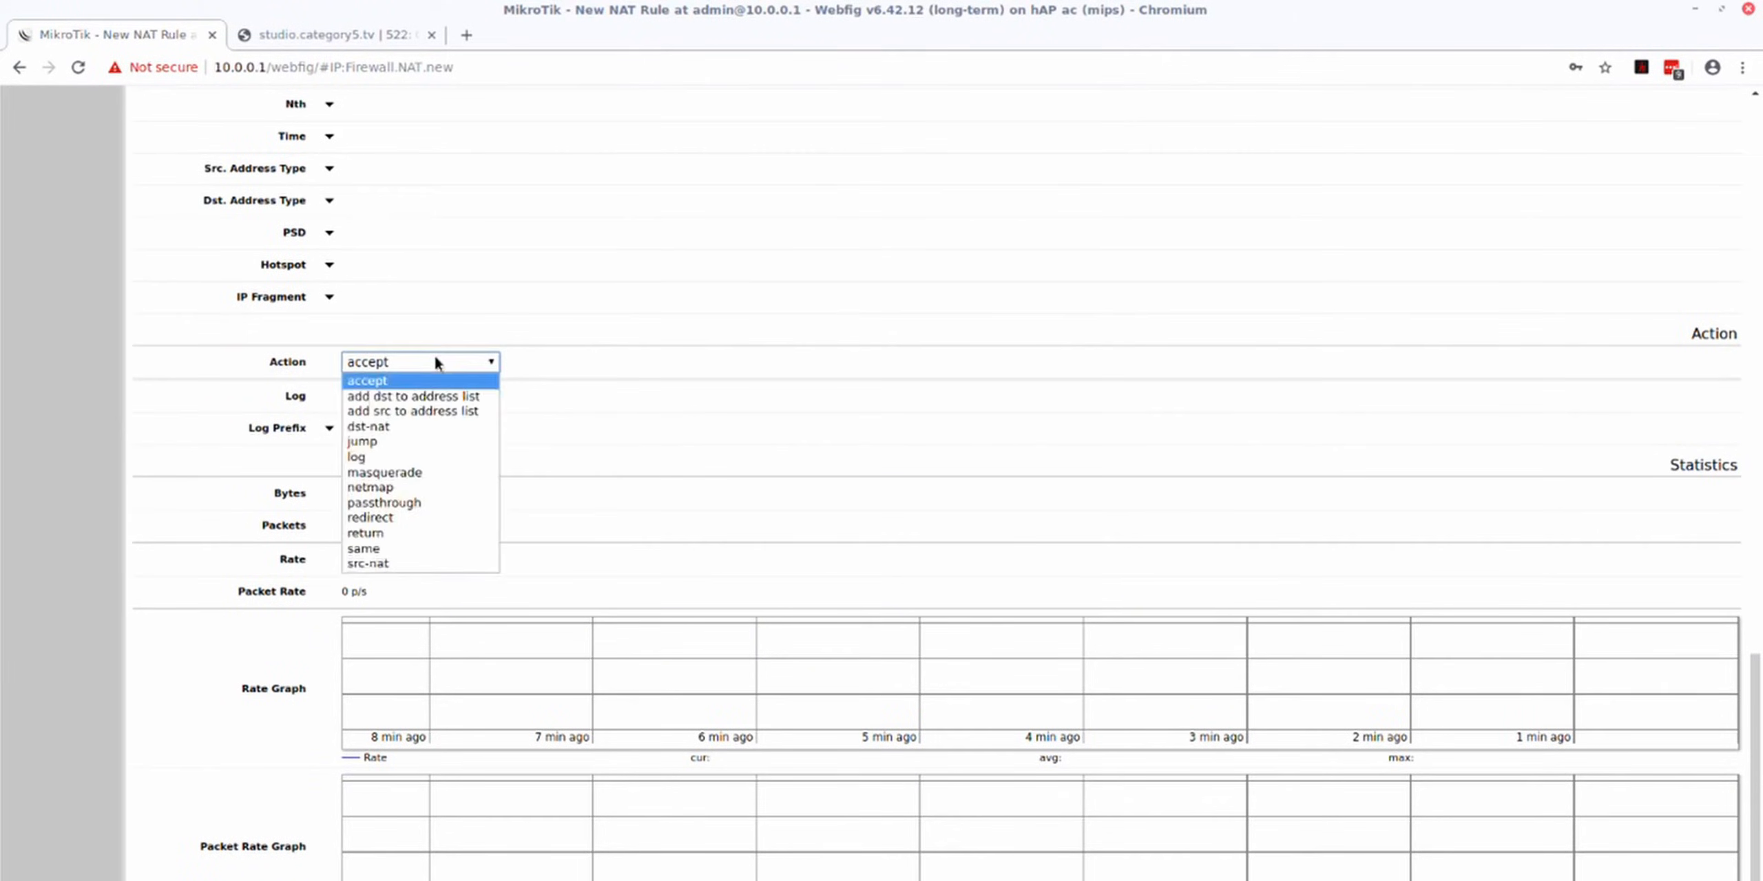
pyautogui.click(413, 431)
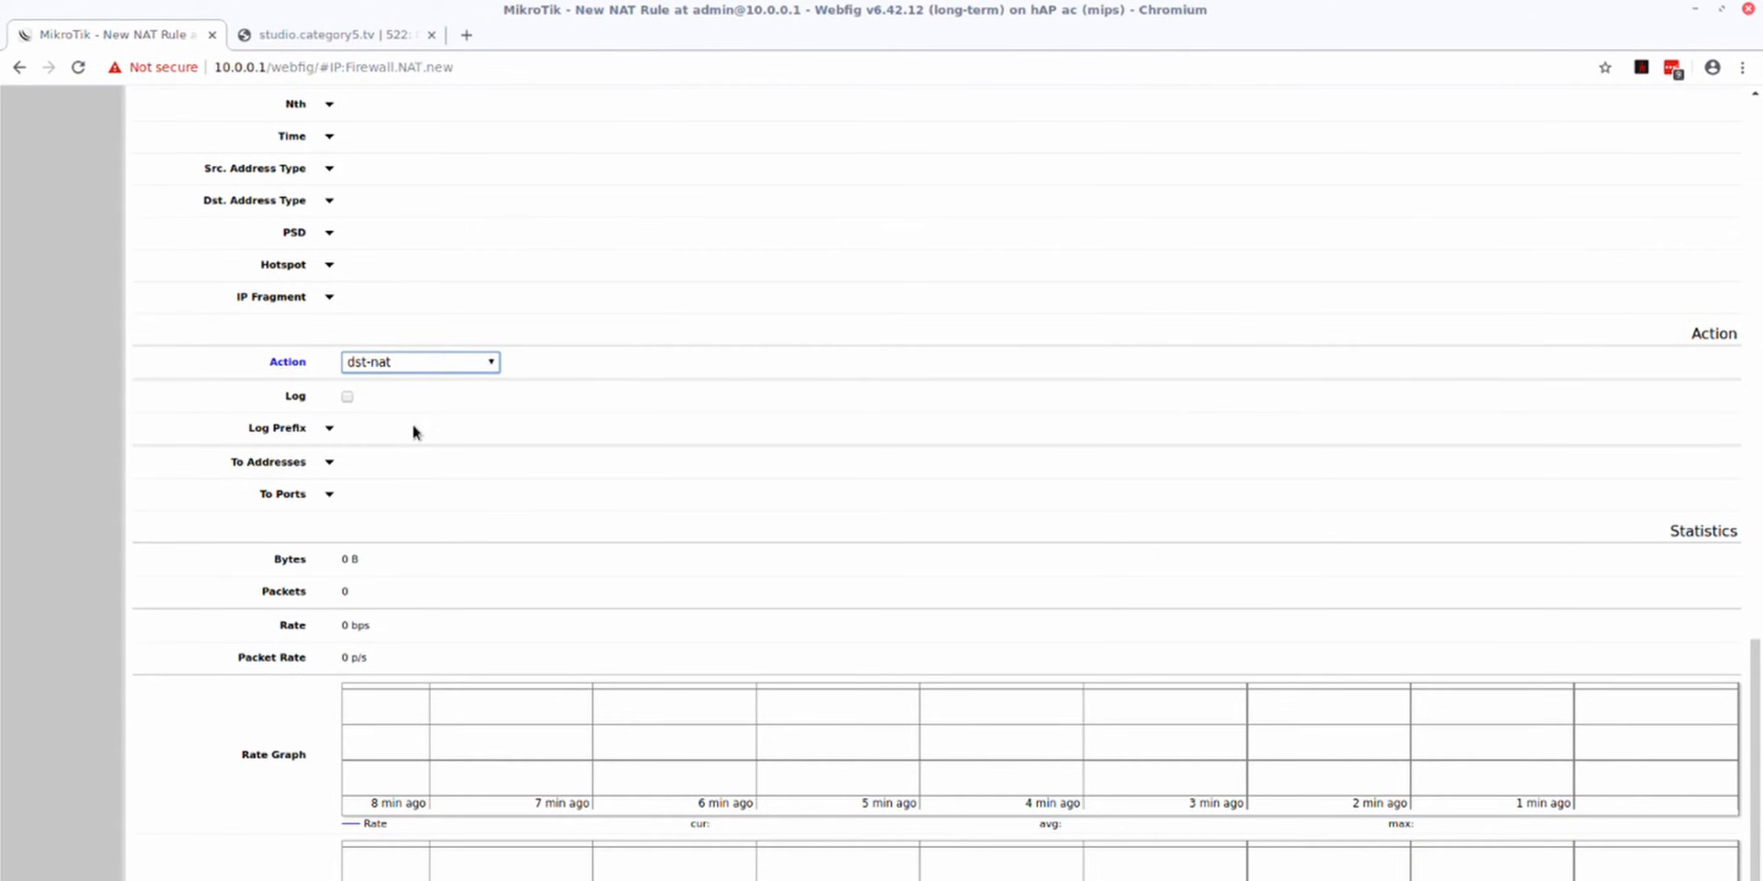
# - Set the port 80 rule's To Ports value to 80 and apply the rule
pyautogui.scroll(-1, 414, 432)
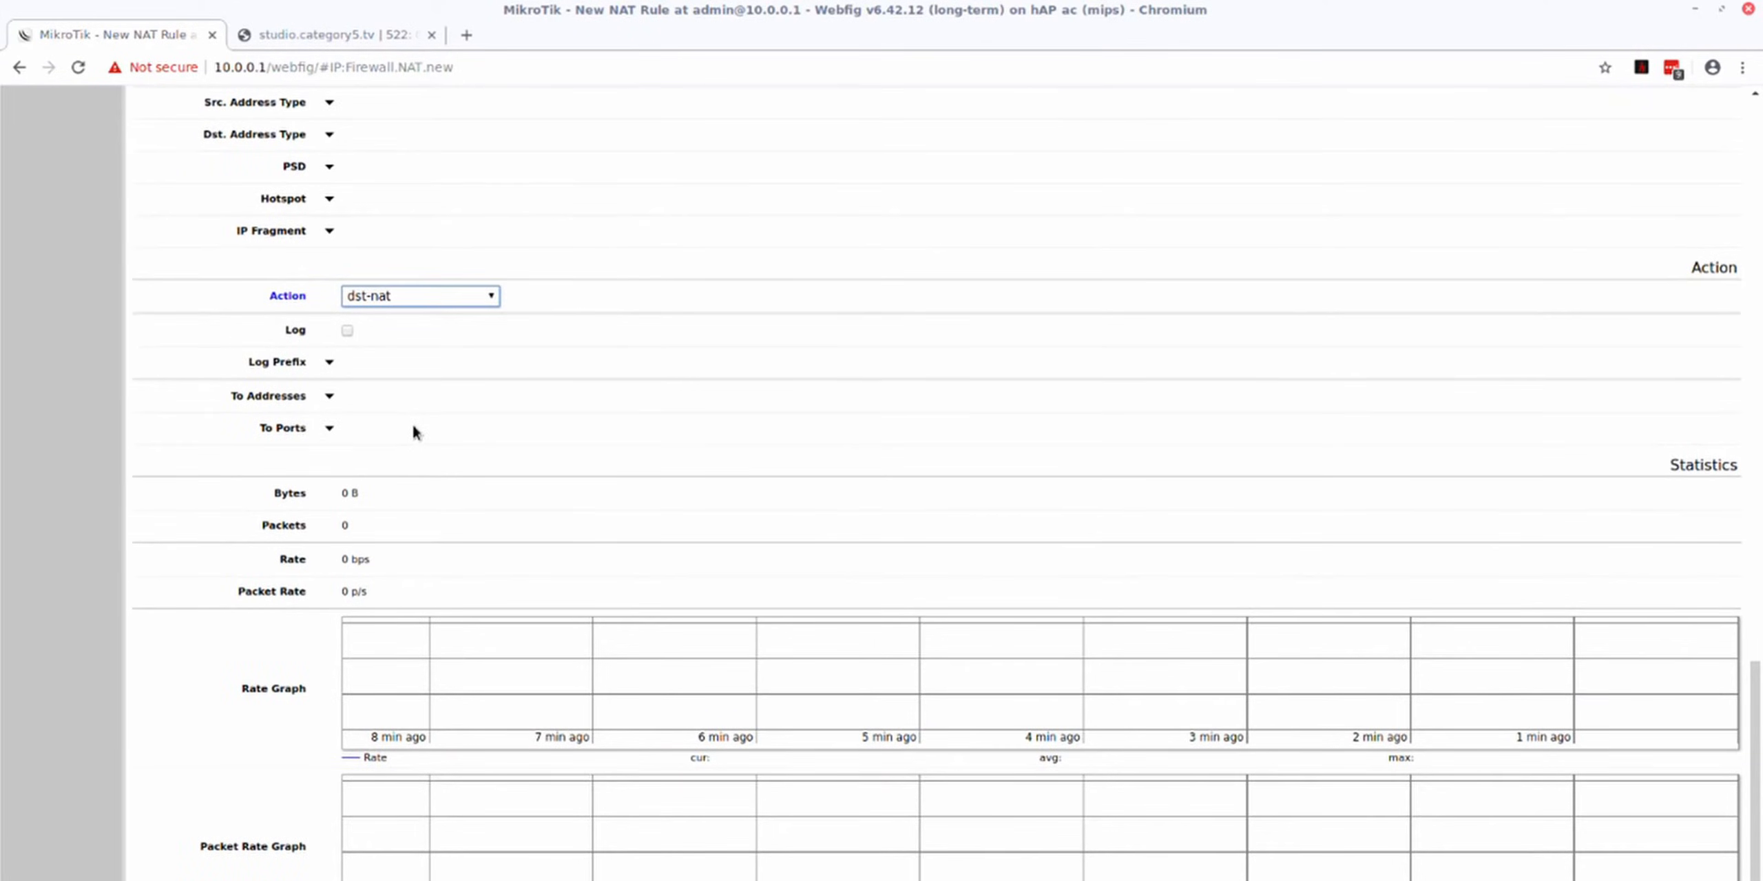
pyautogui.click(329, 429)
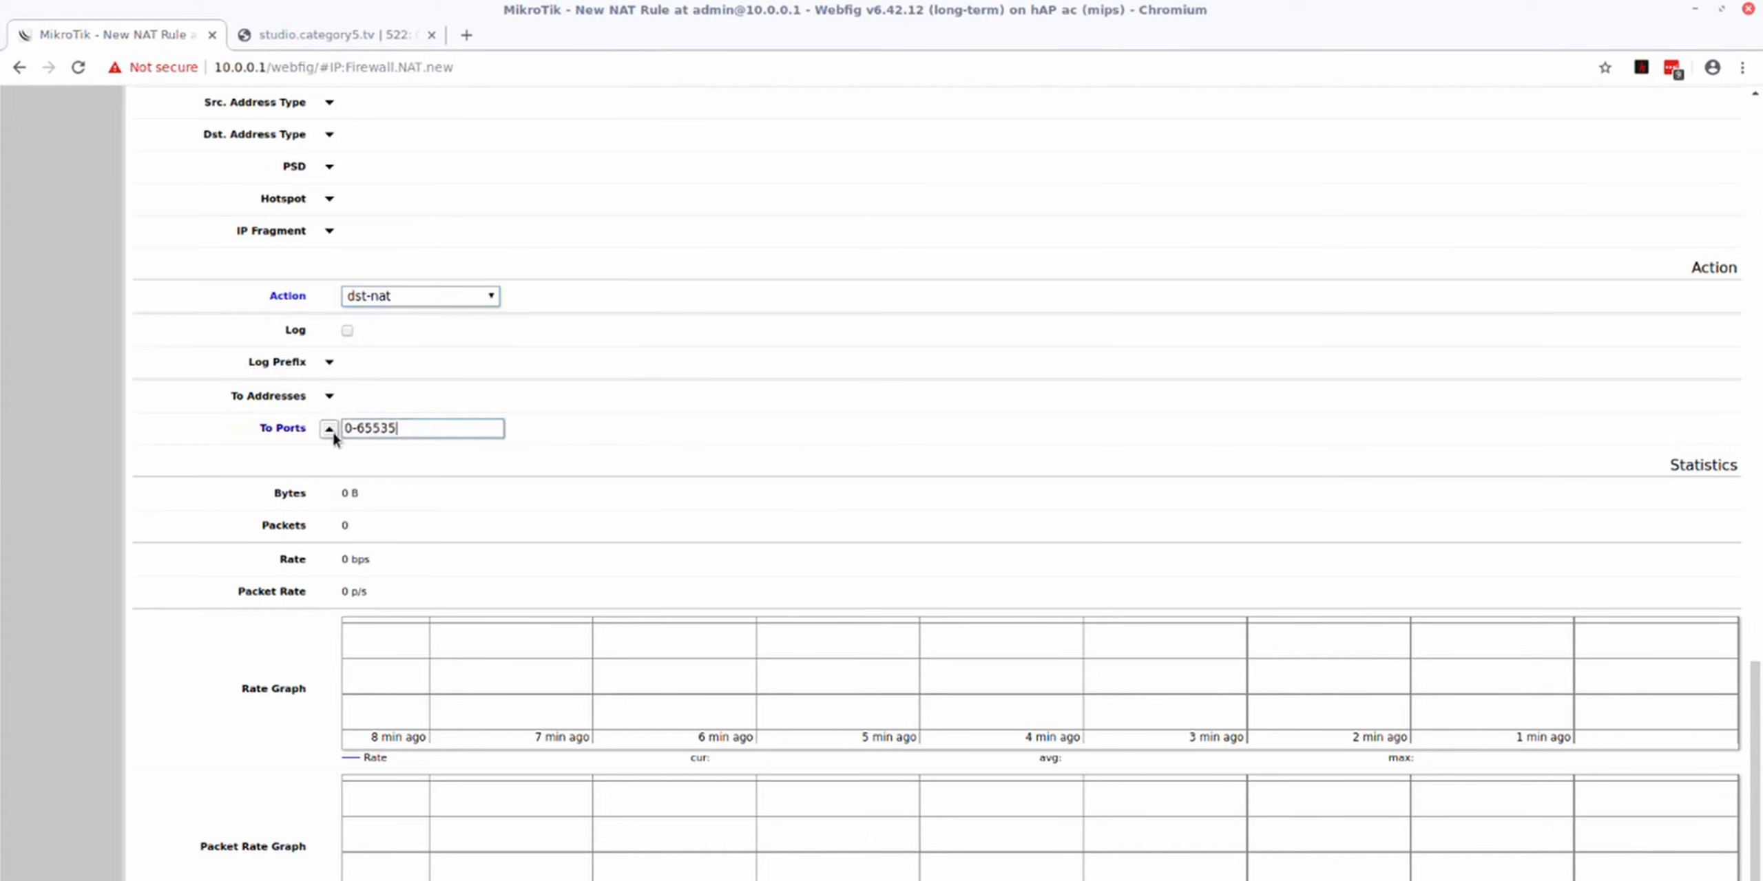
pyautogui.doubleClick(406, 432)
pyautogui.hotkey('ctrl', 'a')
pyautogui.write('80')
pyautogui.press('Return')
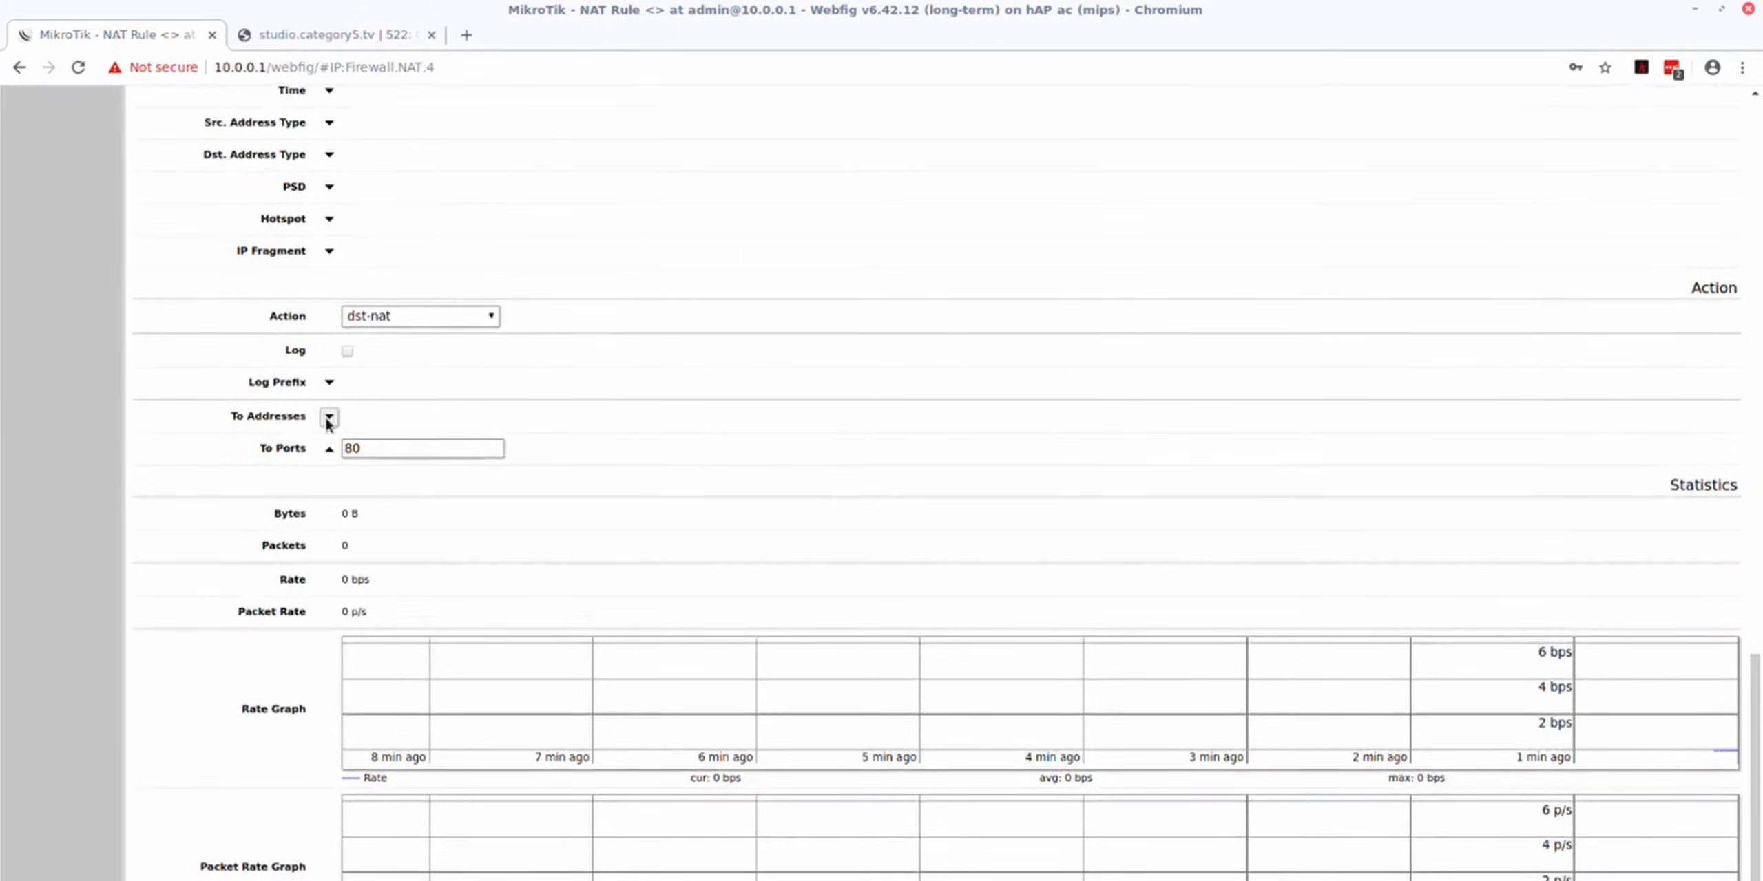
# - Set the port 80 rule's To Addresses value to 10.0.0.17 and save the rule
pyautogui.click(329, 417)
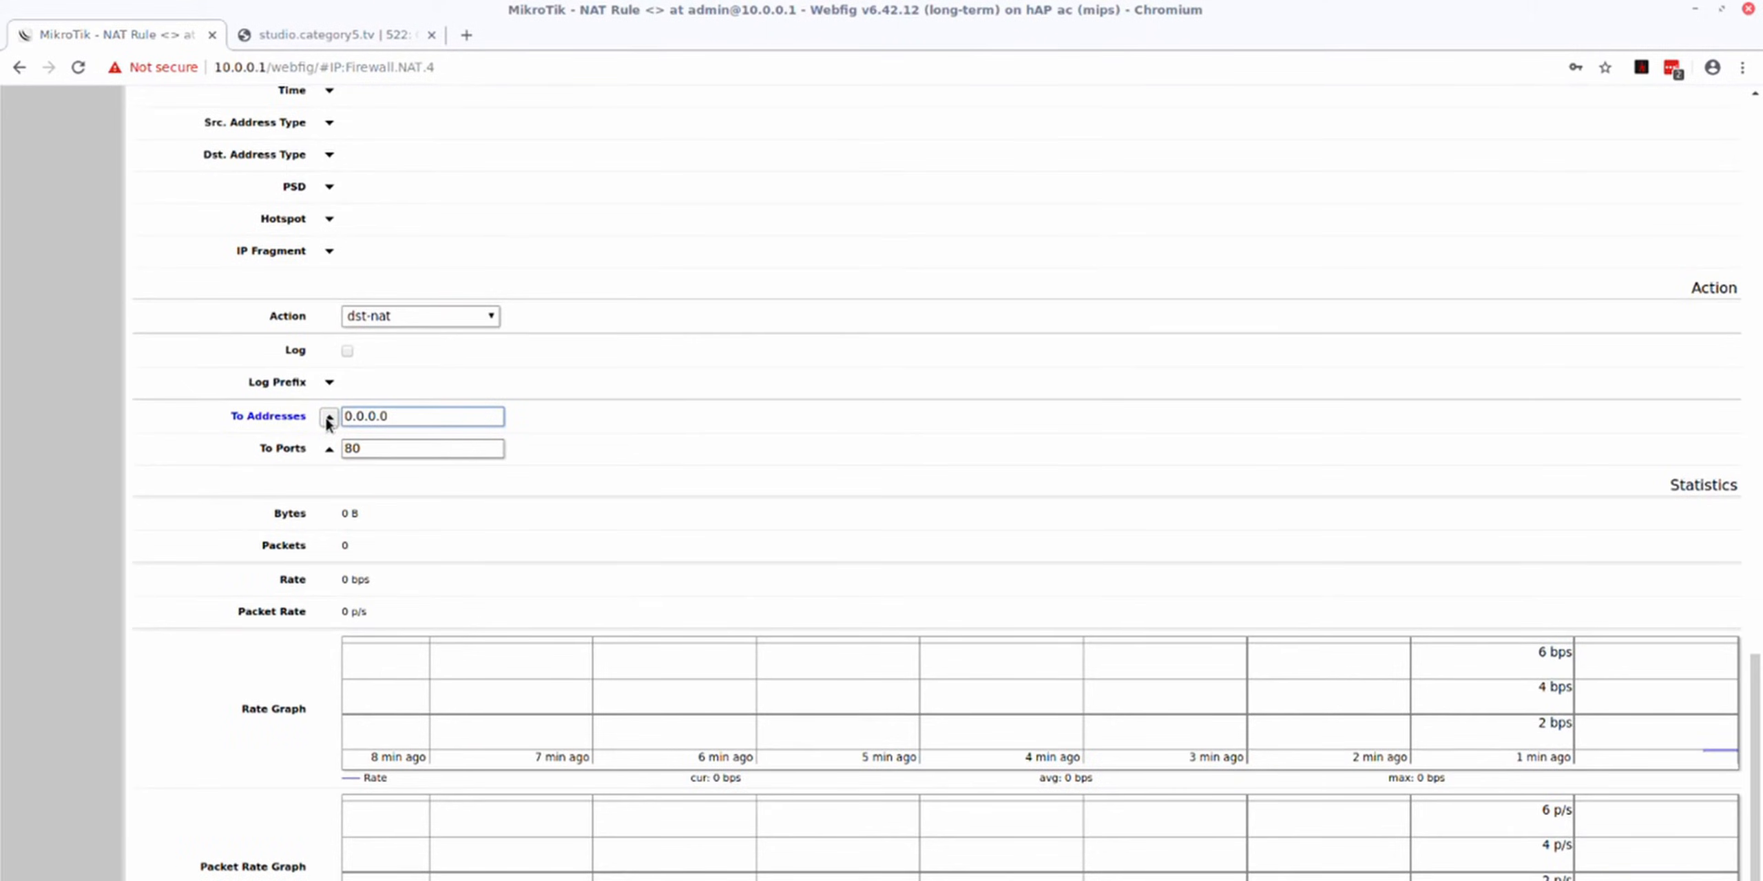
pyautogui.press('BackSpace')
pyautogui.press('BackSpace')
pyautogui.press('BackSpace')
pyautogui.press('BackSpace')
pyautogui.press('BackSpace')
pyautogui.press('BackSpace')
pyautogui.press('BackSpace')
pyautogui.write('10.0.0.17')
pyautogui.scroll(15, 339, 559)
pyautogui.scroll(8, 339, 559)
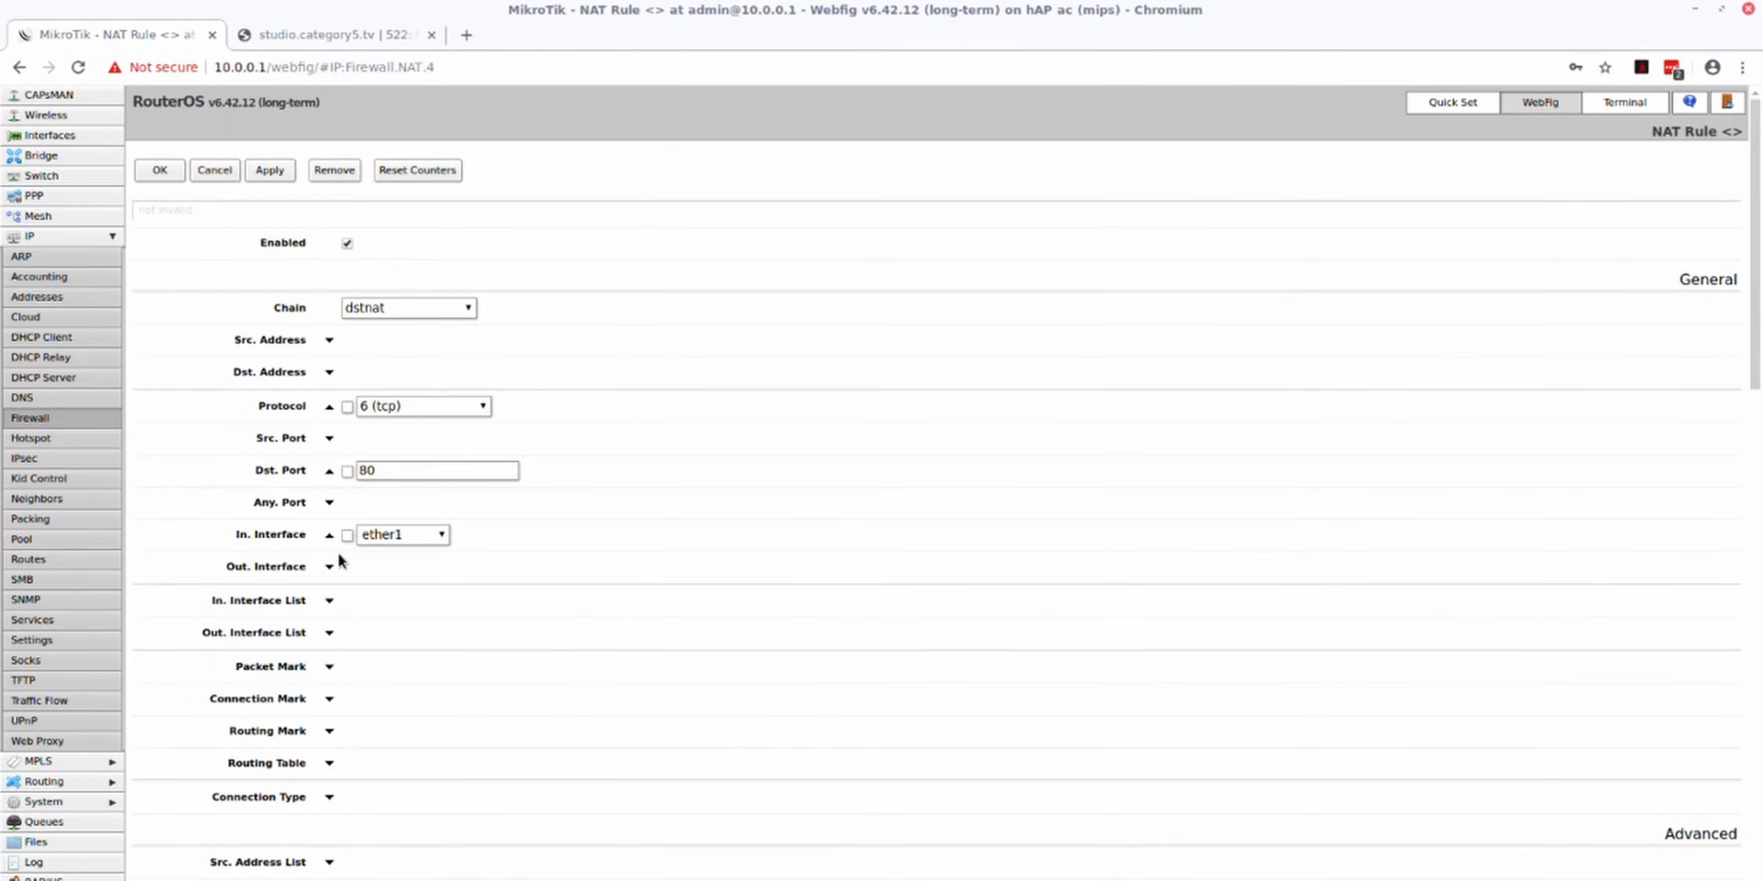
pyautogui.click(159, 171)
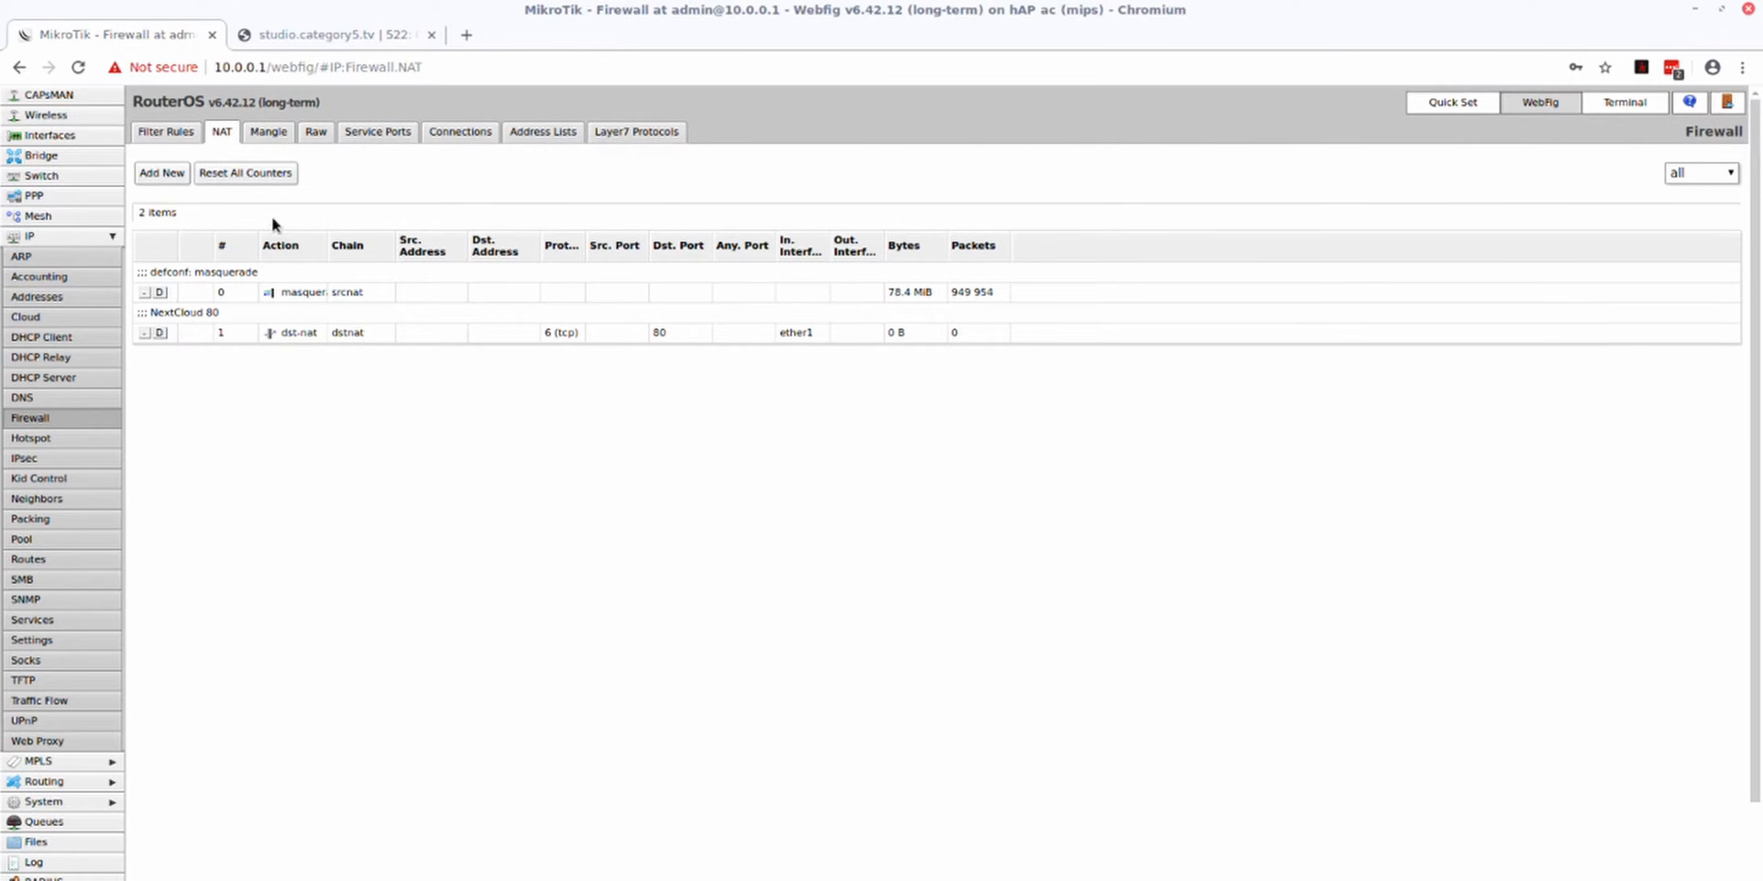
# - Add another NAT rule with the chain set to dstnat and the protocol to 6 (tcp)
pyautogui.click(153, 179)
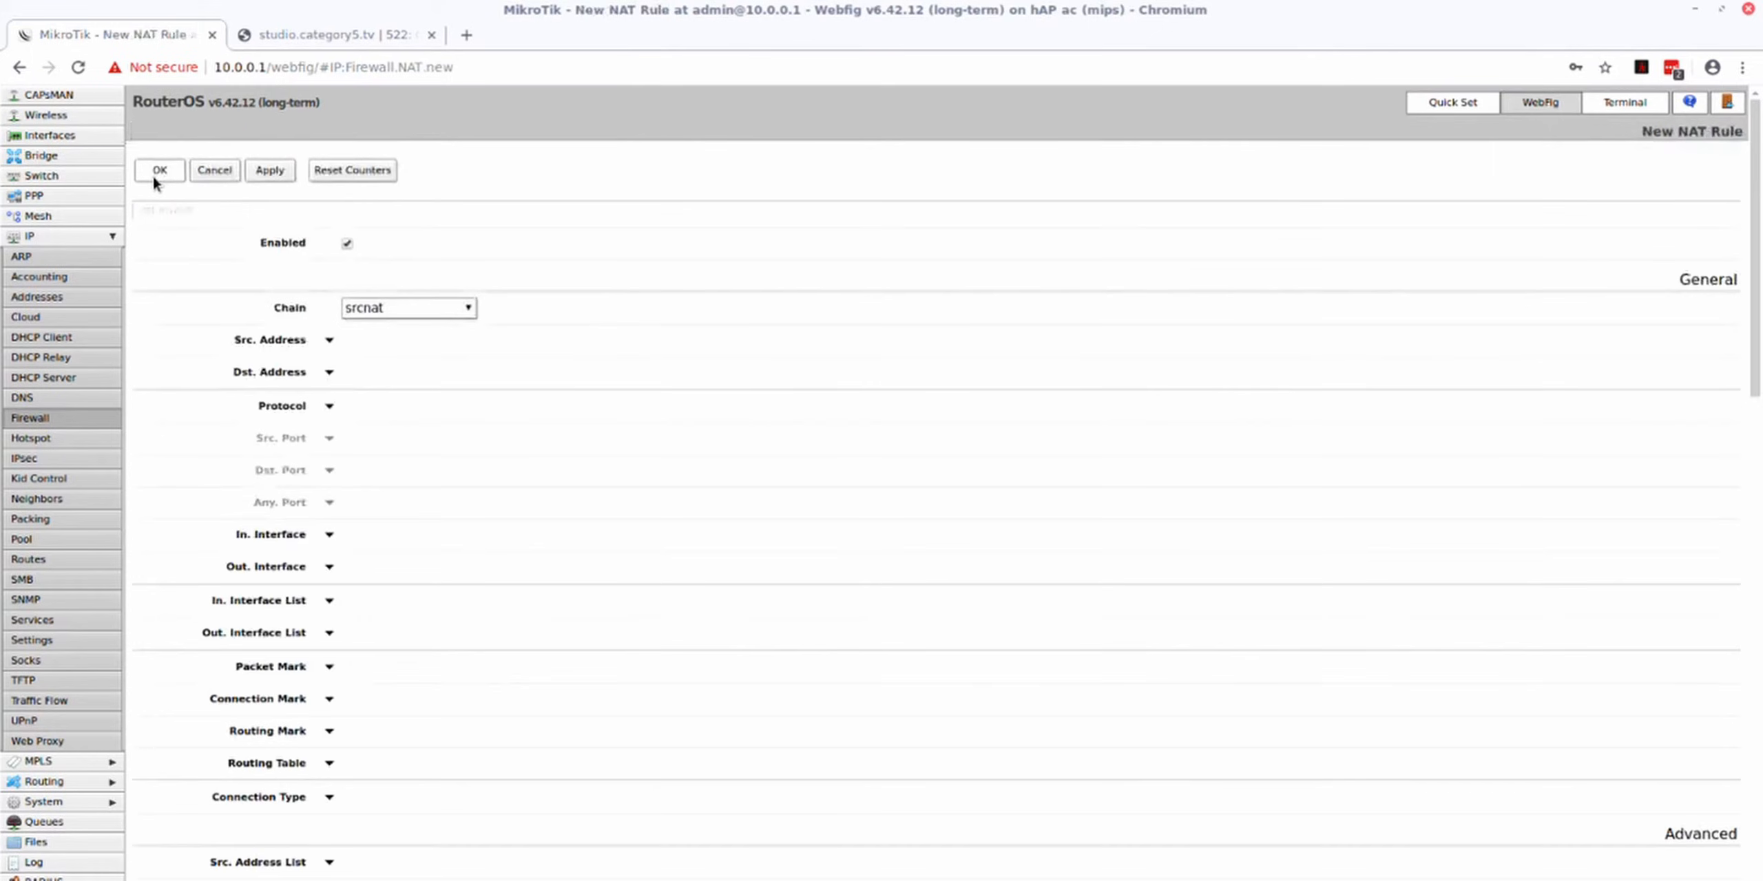
pyautogui.click(452, 303)
pyautogui.click(473, 307)
pyautogui.click(423, 329)
pyautogui.click(329, 407)
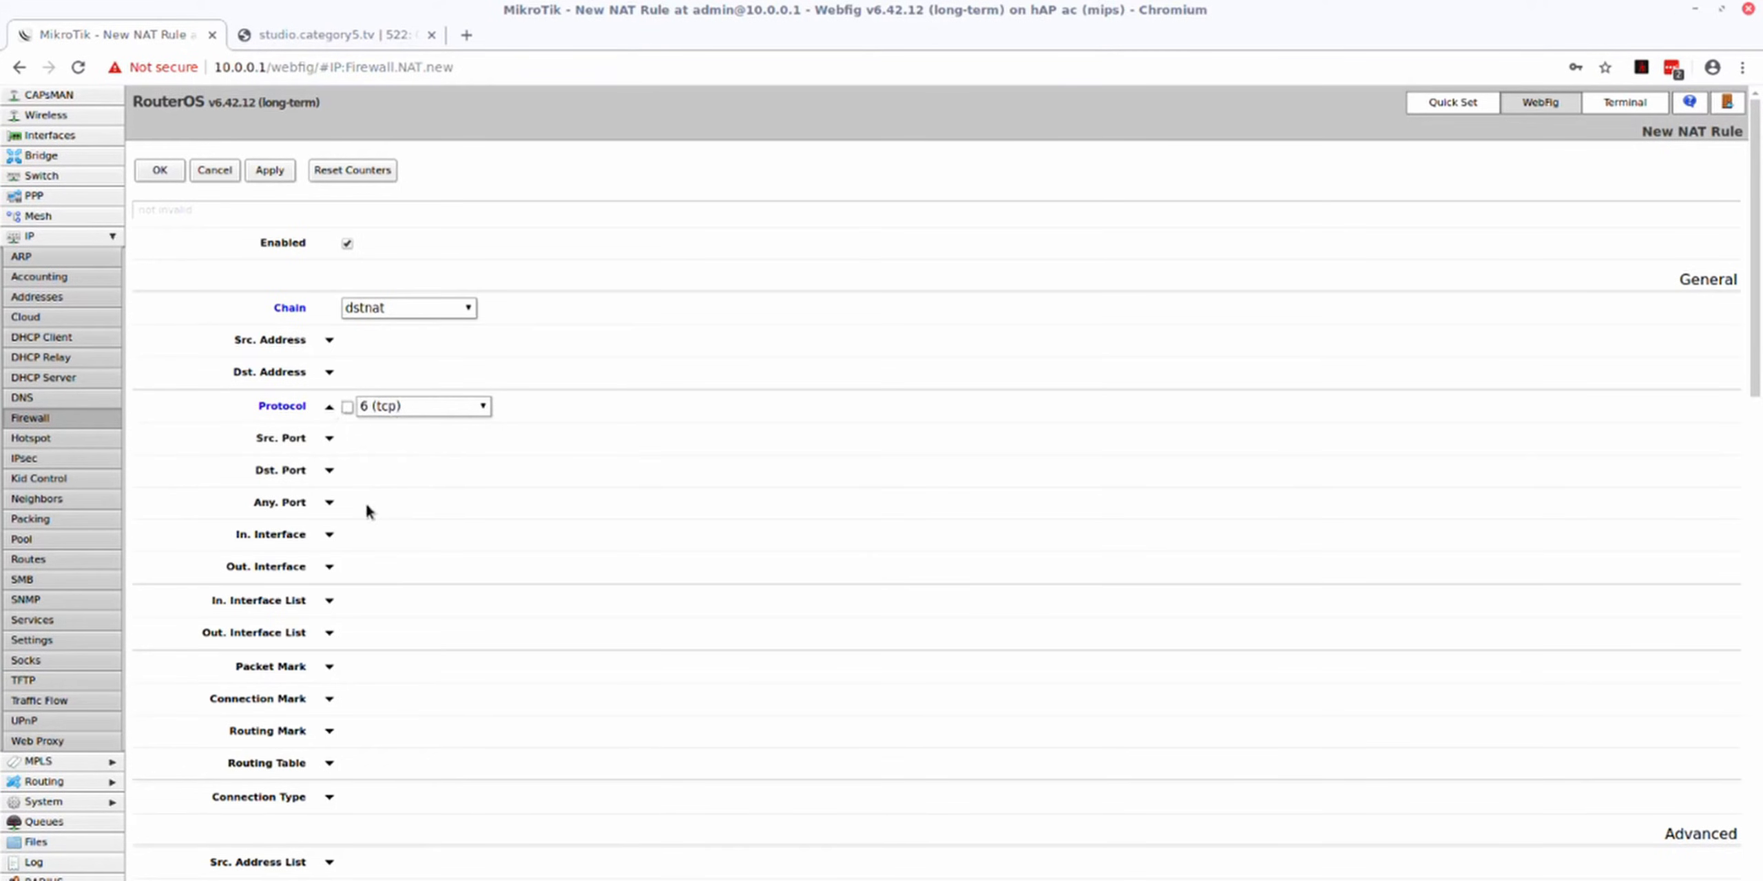
# - Set the new NAT rule's incoming interface to ether1 and its destination port to 443
pyautogui.click(329, 537)
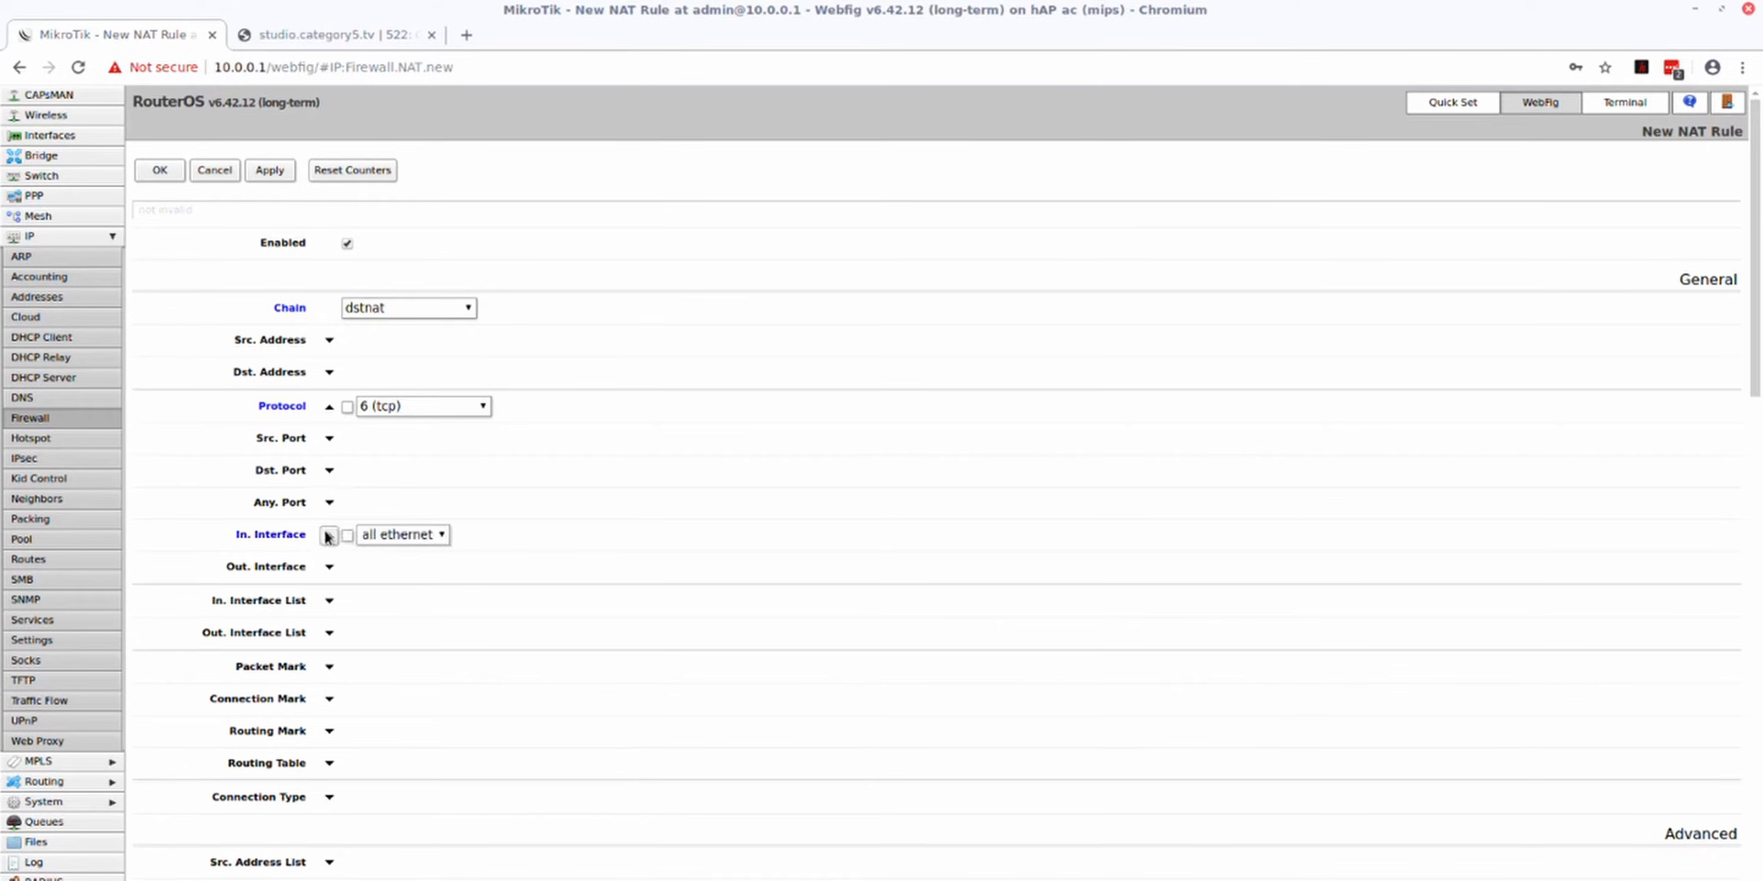
pyautogui.click(398, 534)
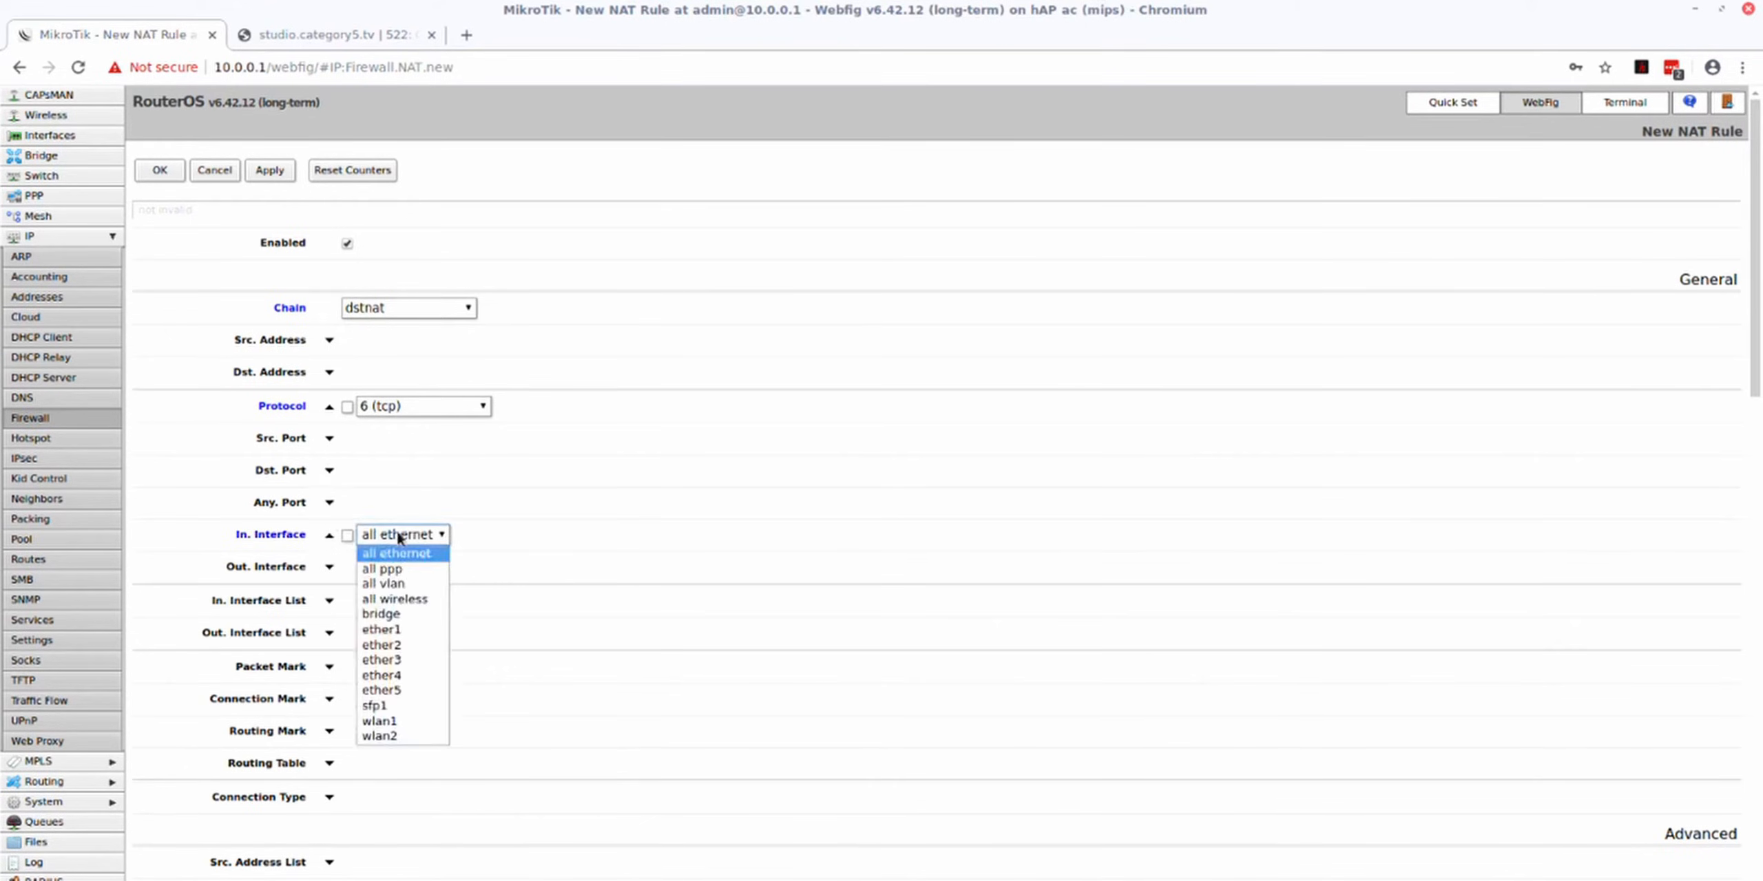
pyautogui.click(395, 631)
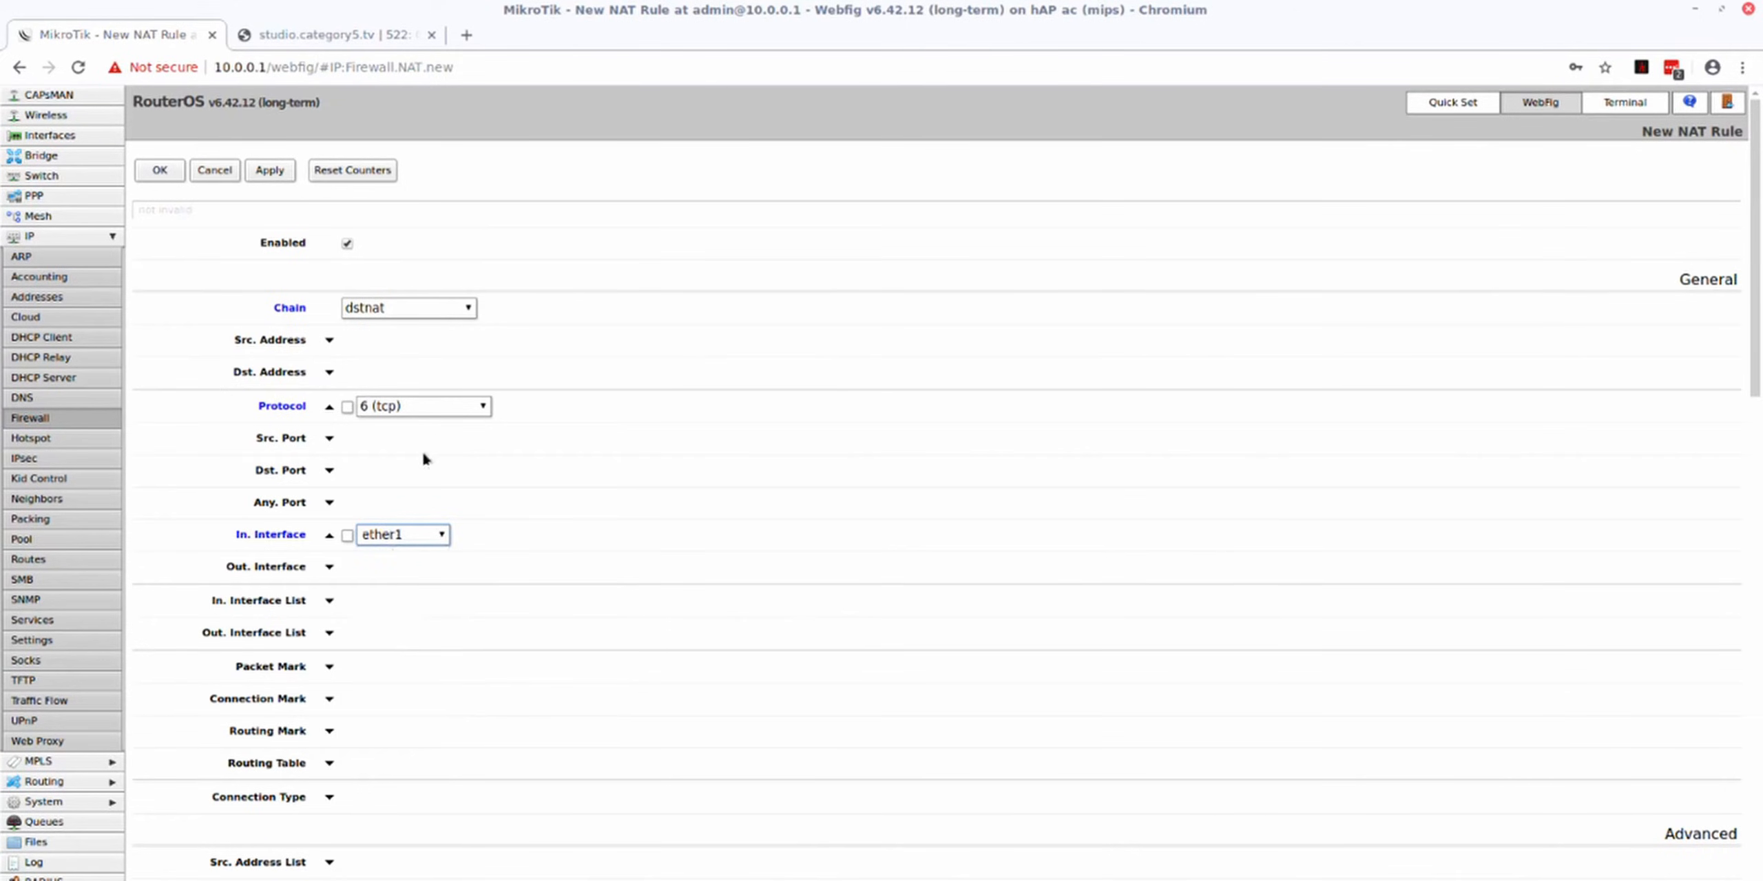
pyautogui.click(330, 470)
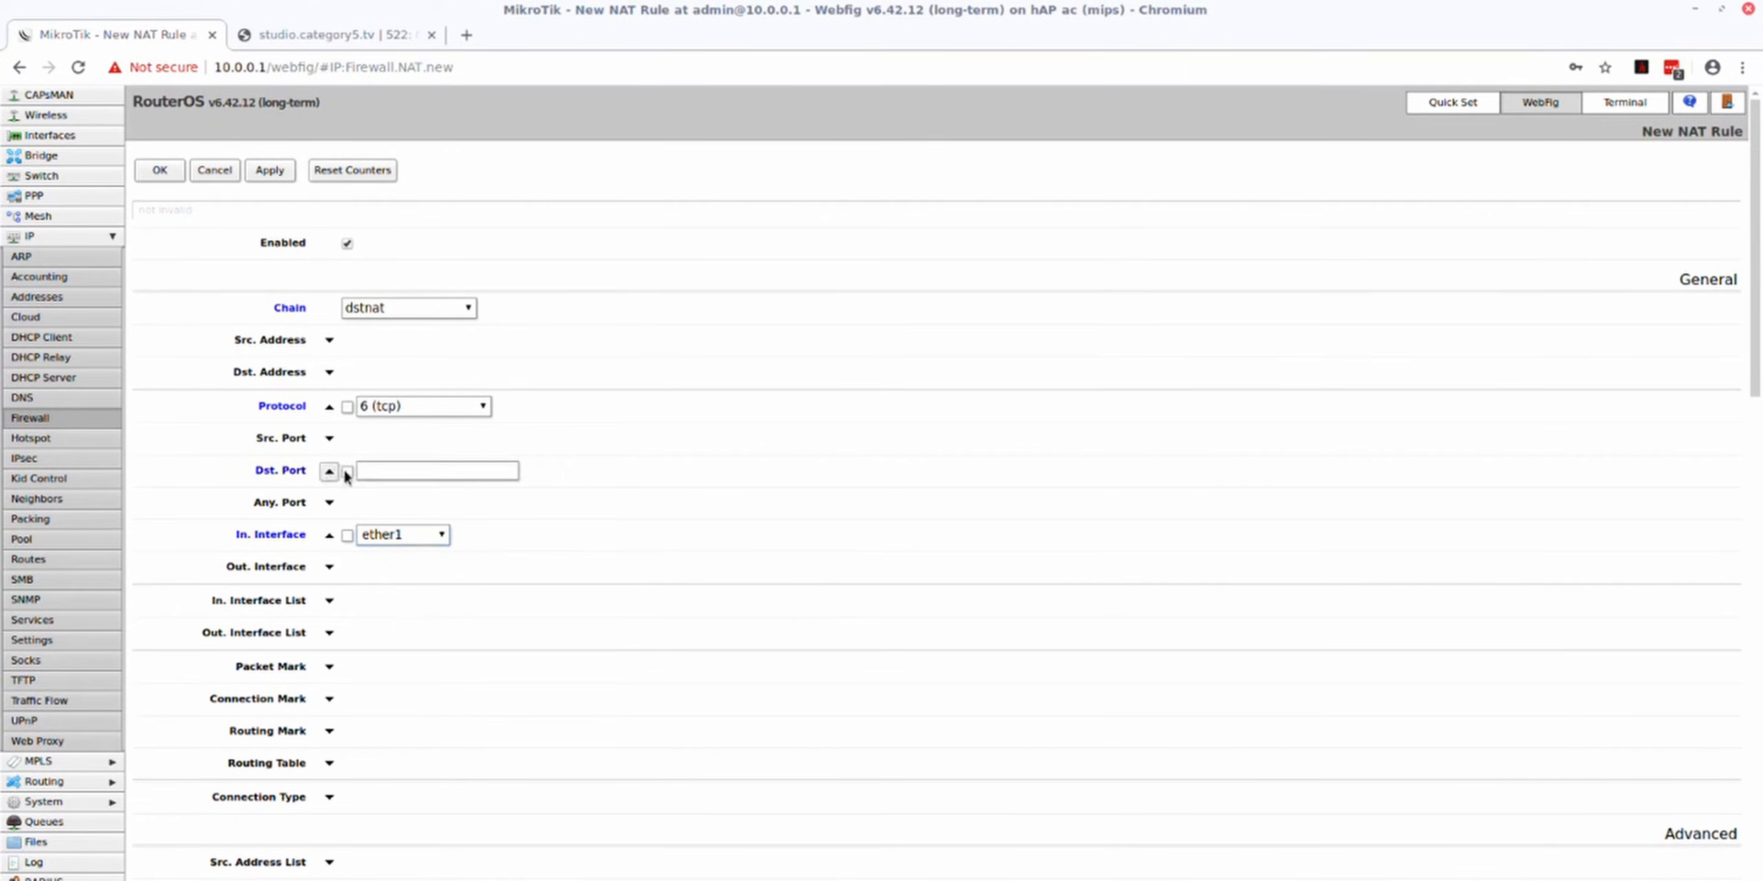
pyautogui.click(384, 471)
pyautogui.write('443')
# - Set the port 443 rule's action to dst-nat with To Addresses 10.0.0.17
pyautogui.scroll(-15, 765, 521)
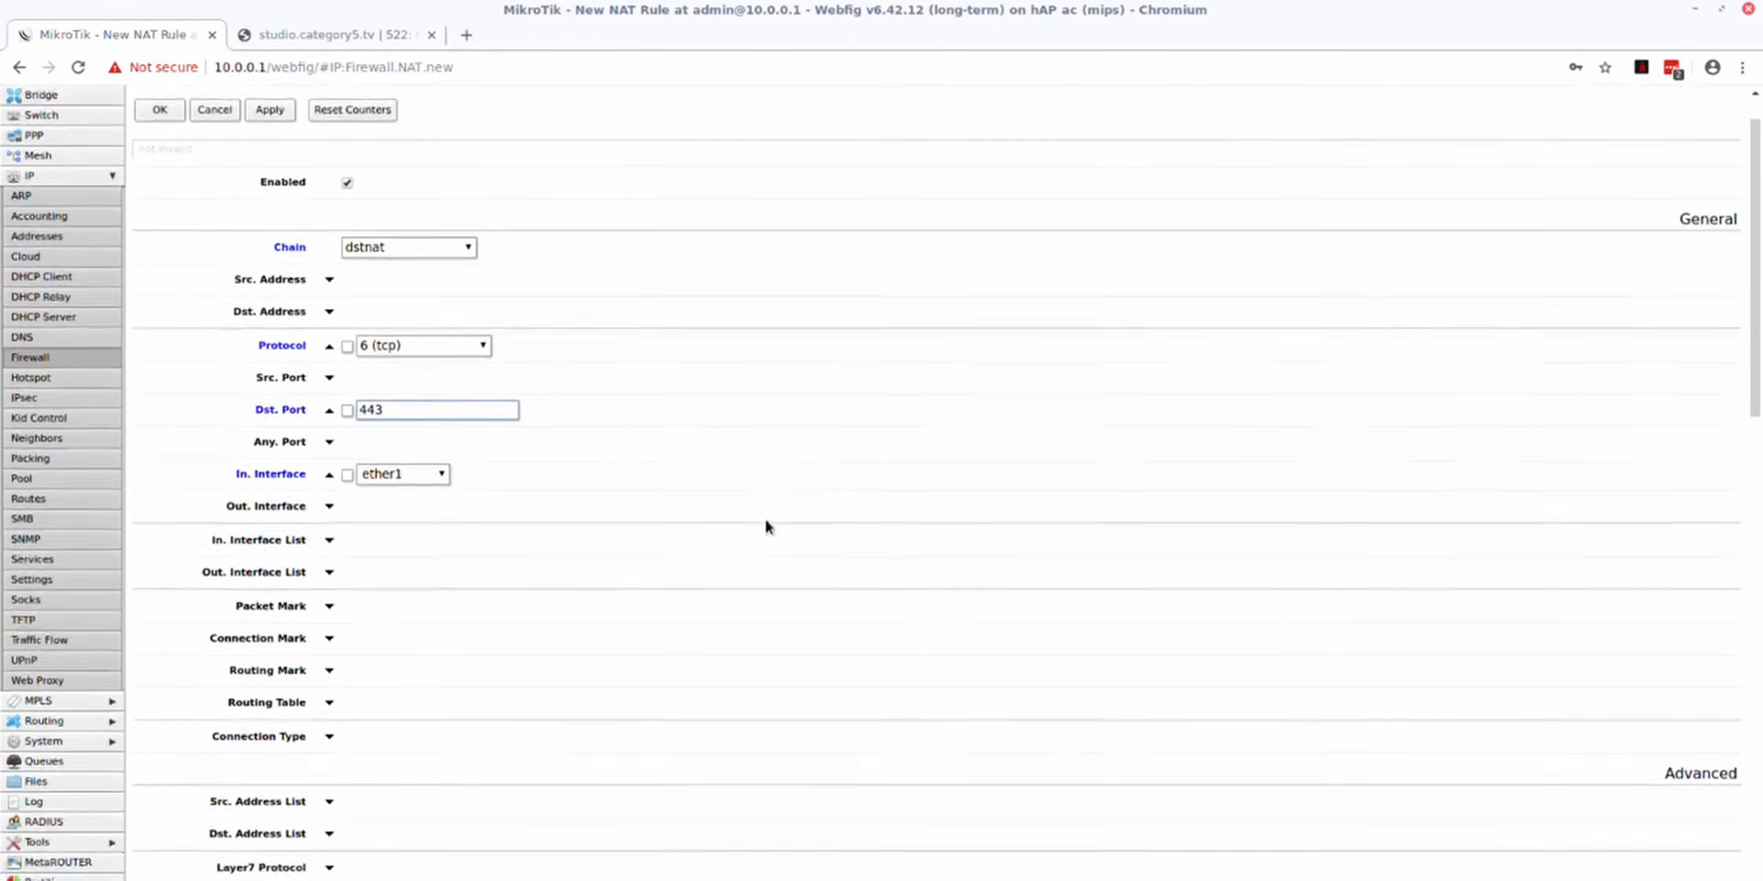
pyautogui.scroll(-4, 766, 526)
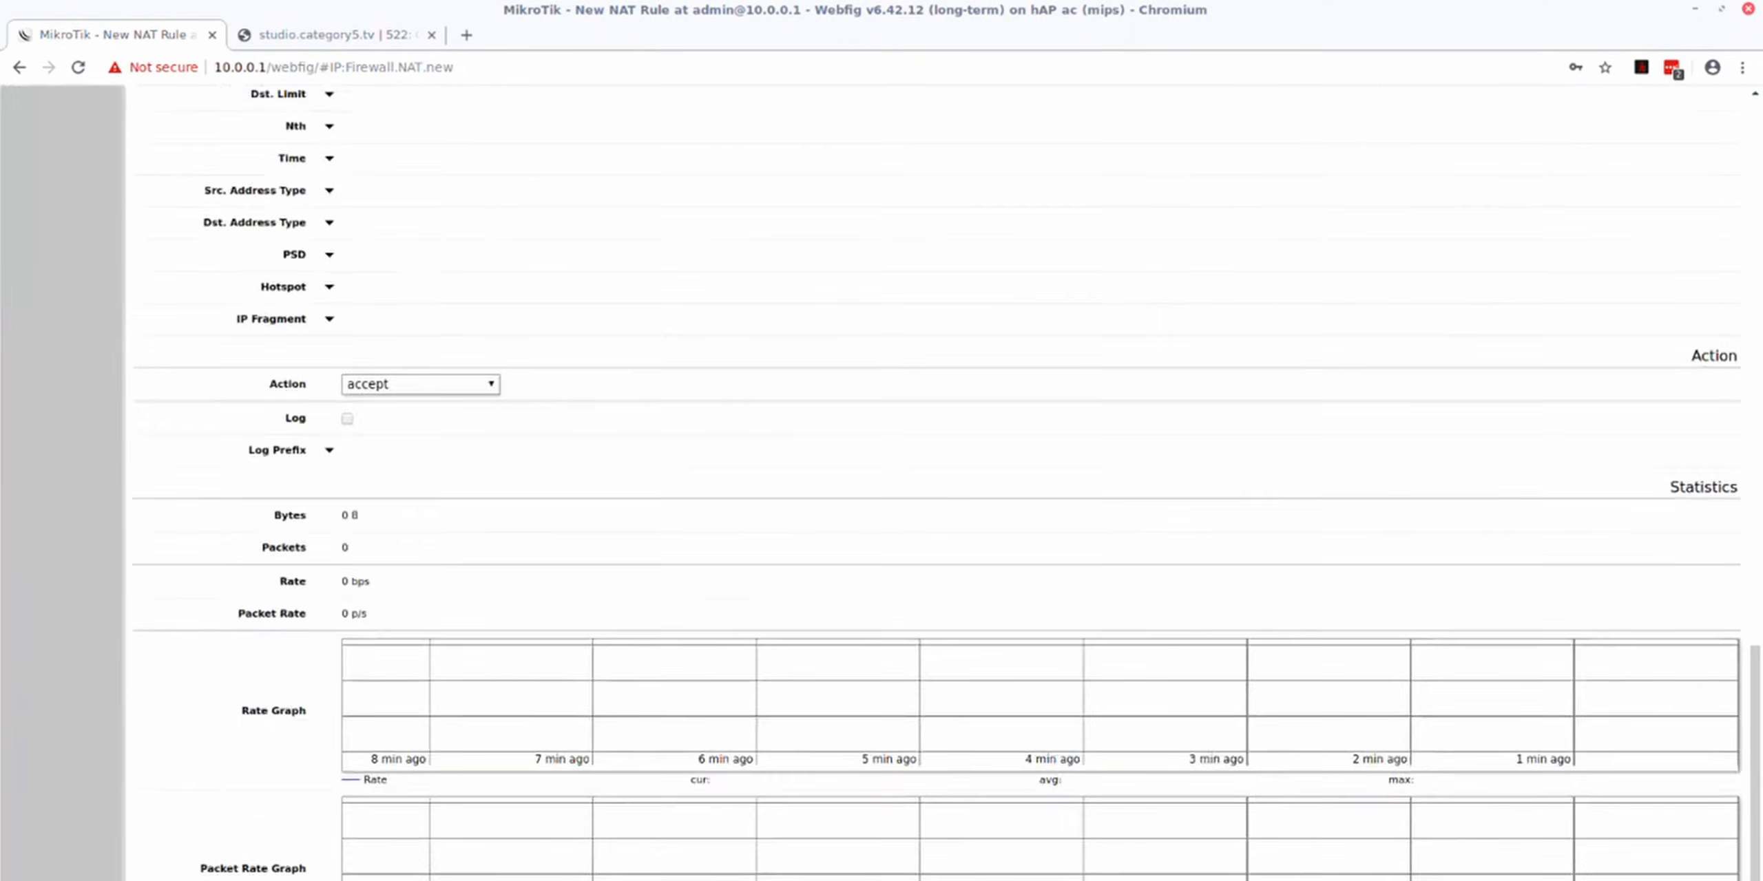
pyautogui.click(374, 386)
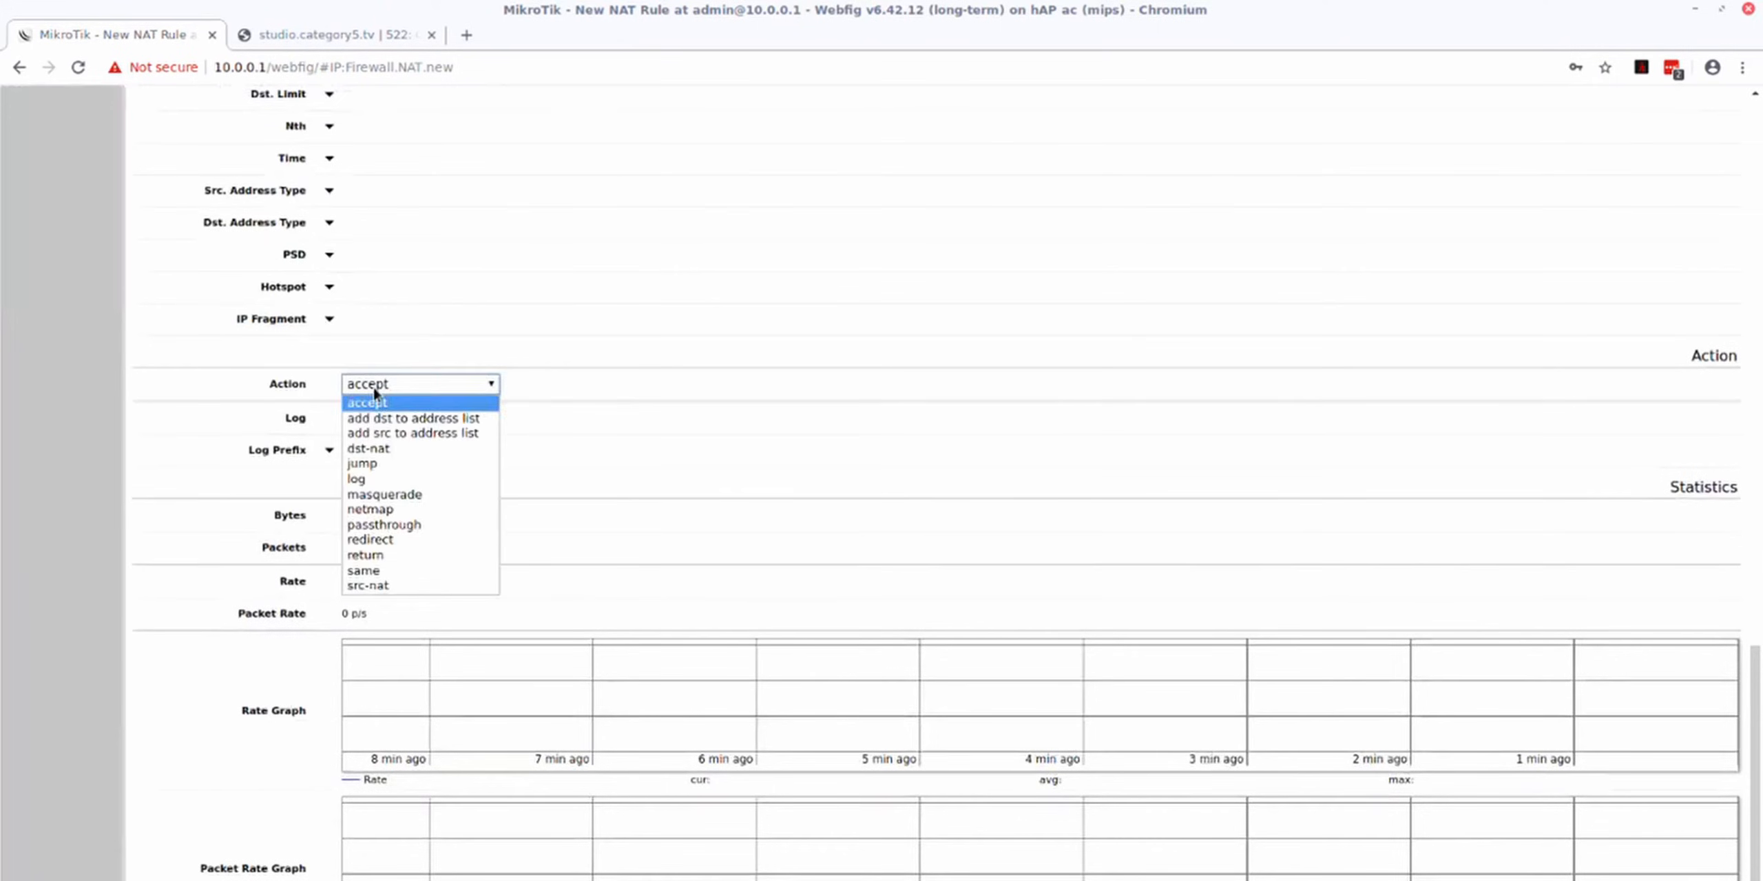
pyautogui.click(388, 449)
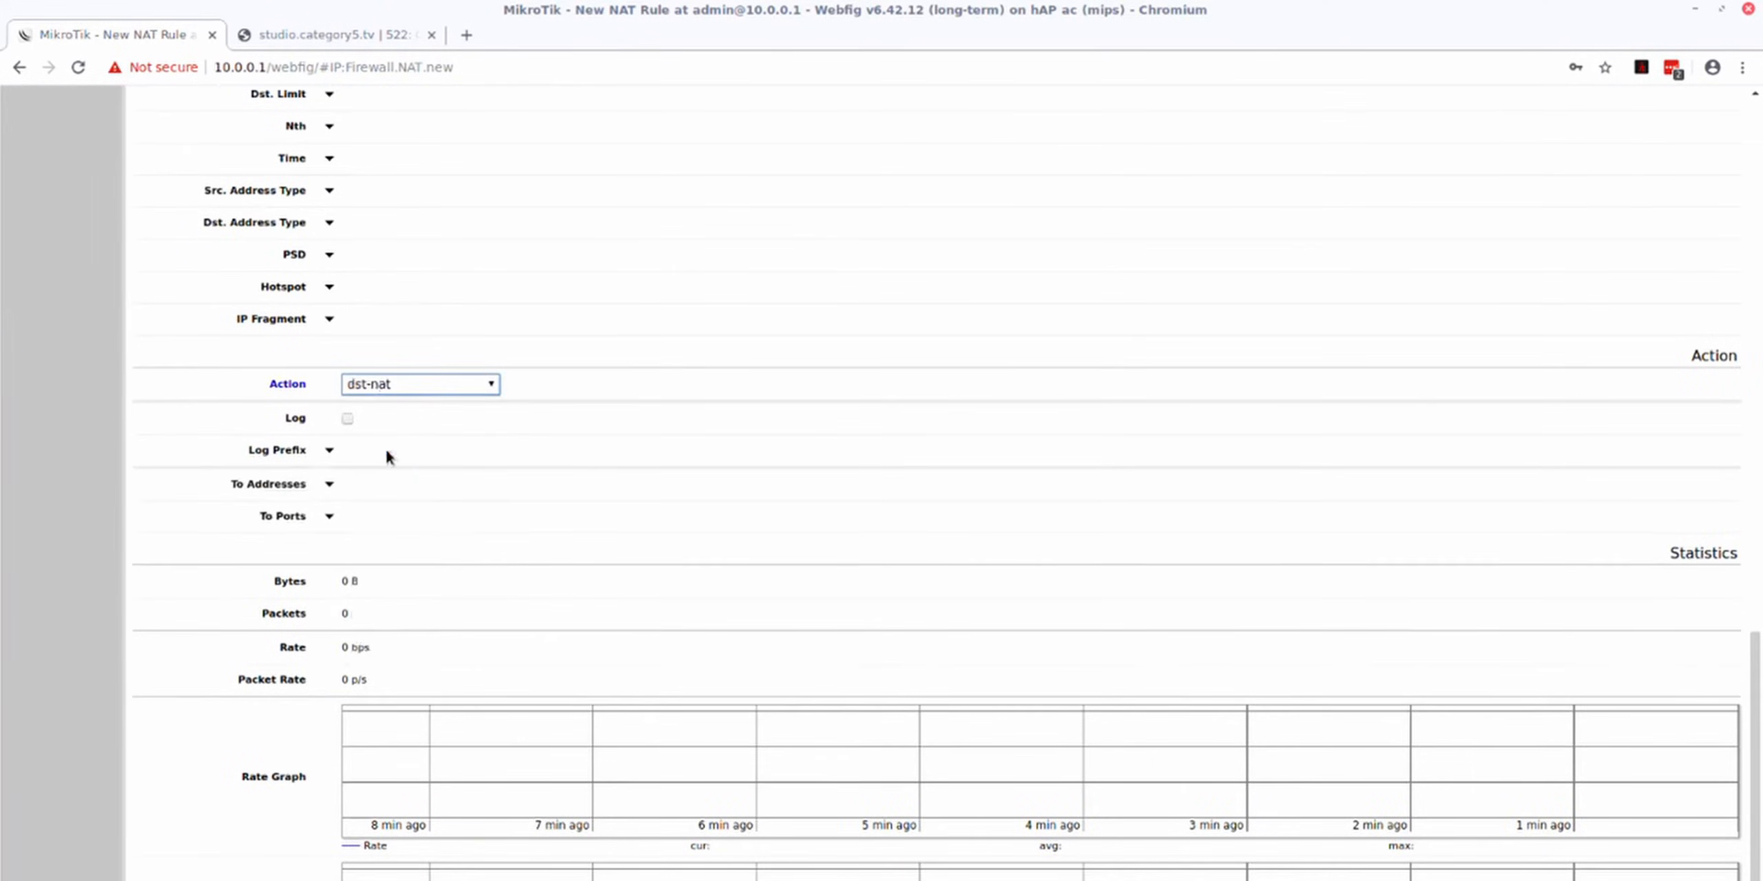
pyautogui.click(329, 485)
pyautogui.hotkey('ctrl', 'a')
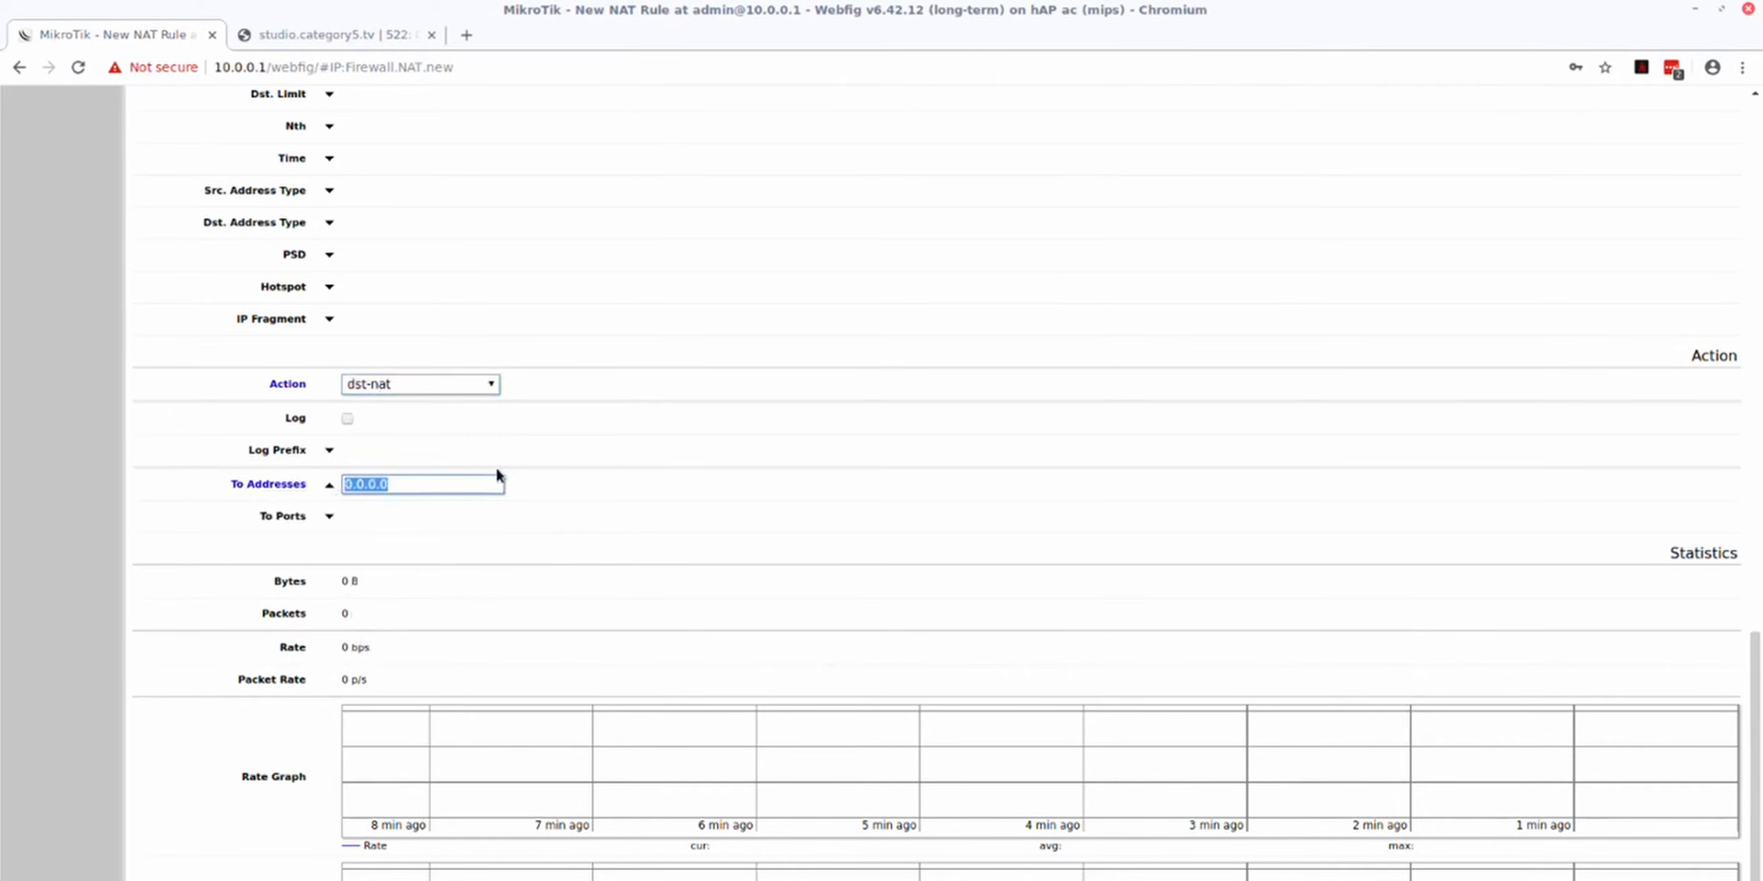
pyautogui.write('10.0.0.17')
# - Set the port 443 rule's To Ports value to 443 and save the rule
pyautogui.scroll(-2, 497, 470)
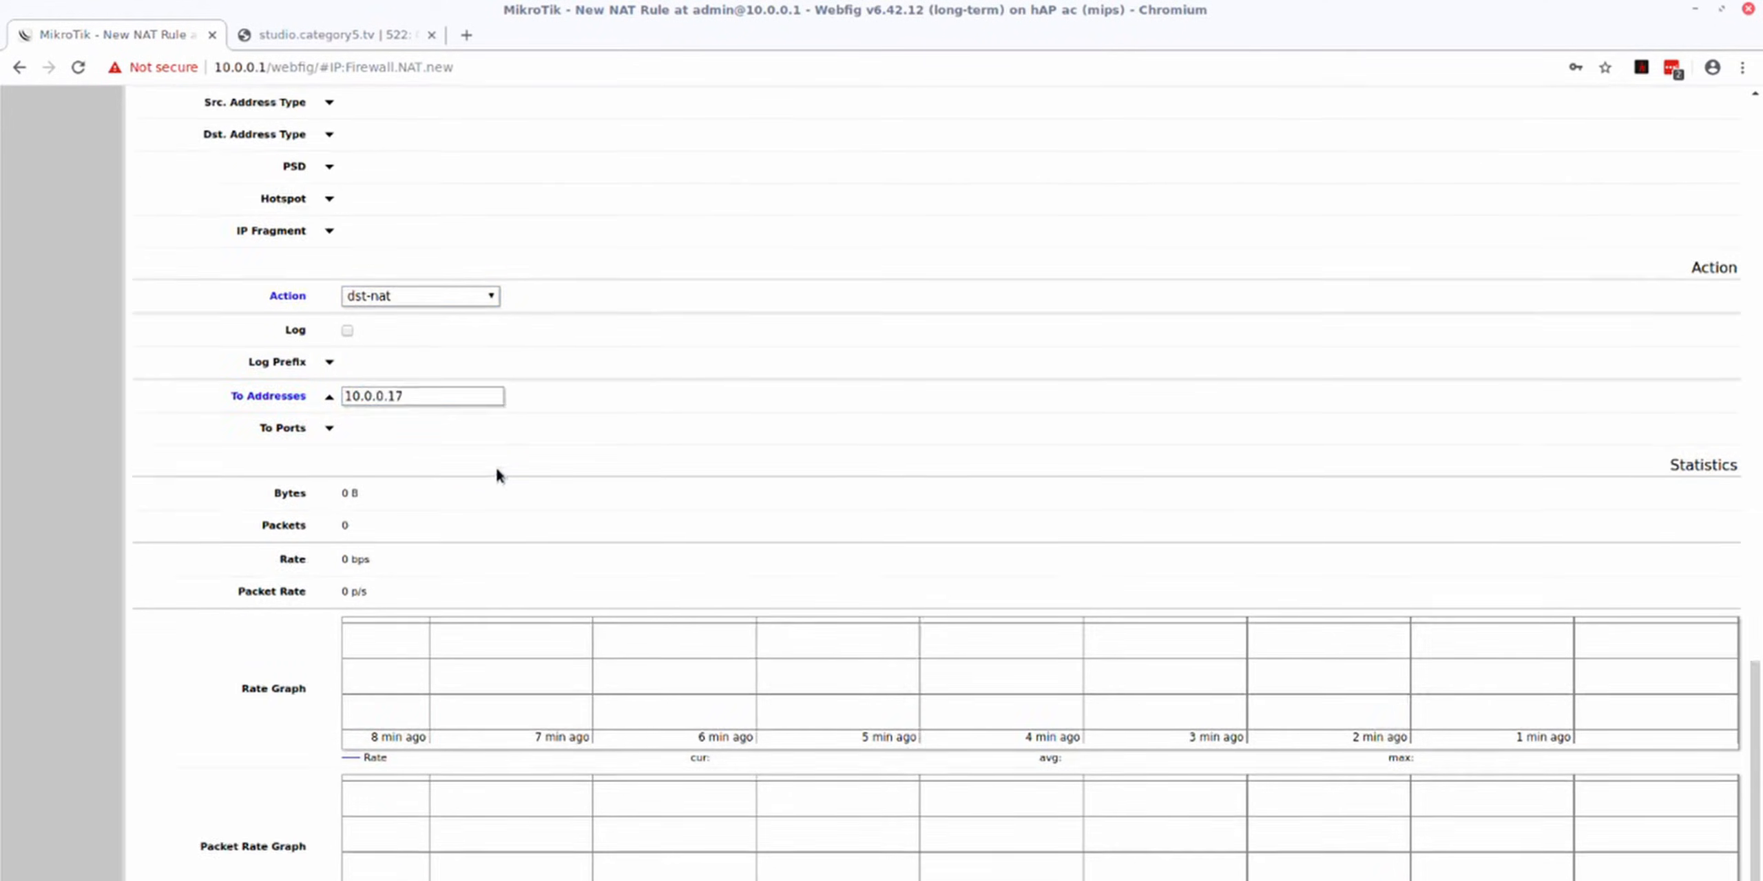
pyautogui.click(329, 427)
pyautogui.tripleClick(380, 428)
pyautogui.write('443')
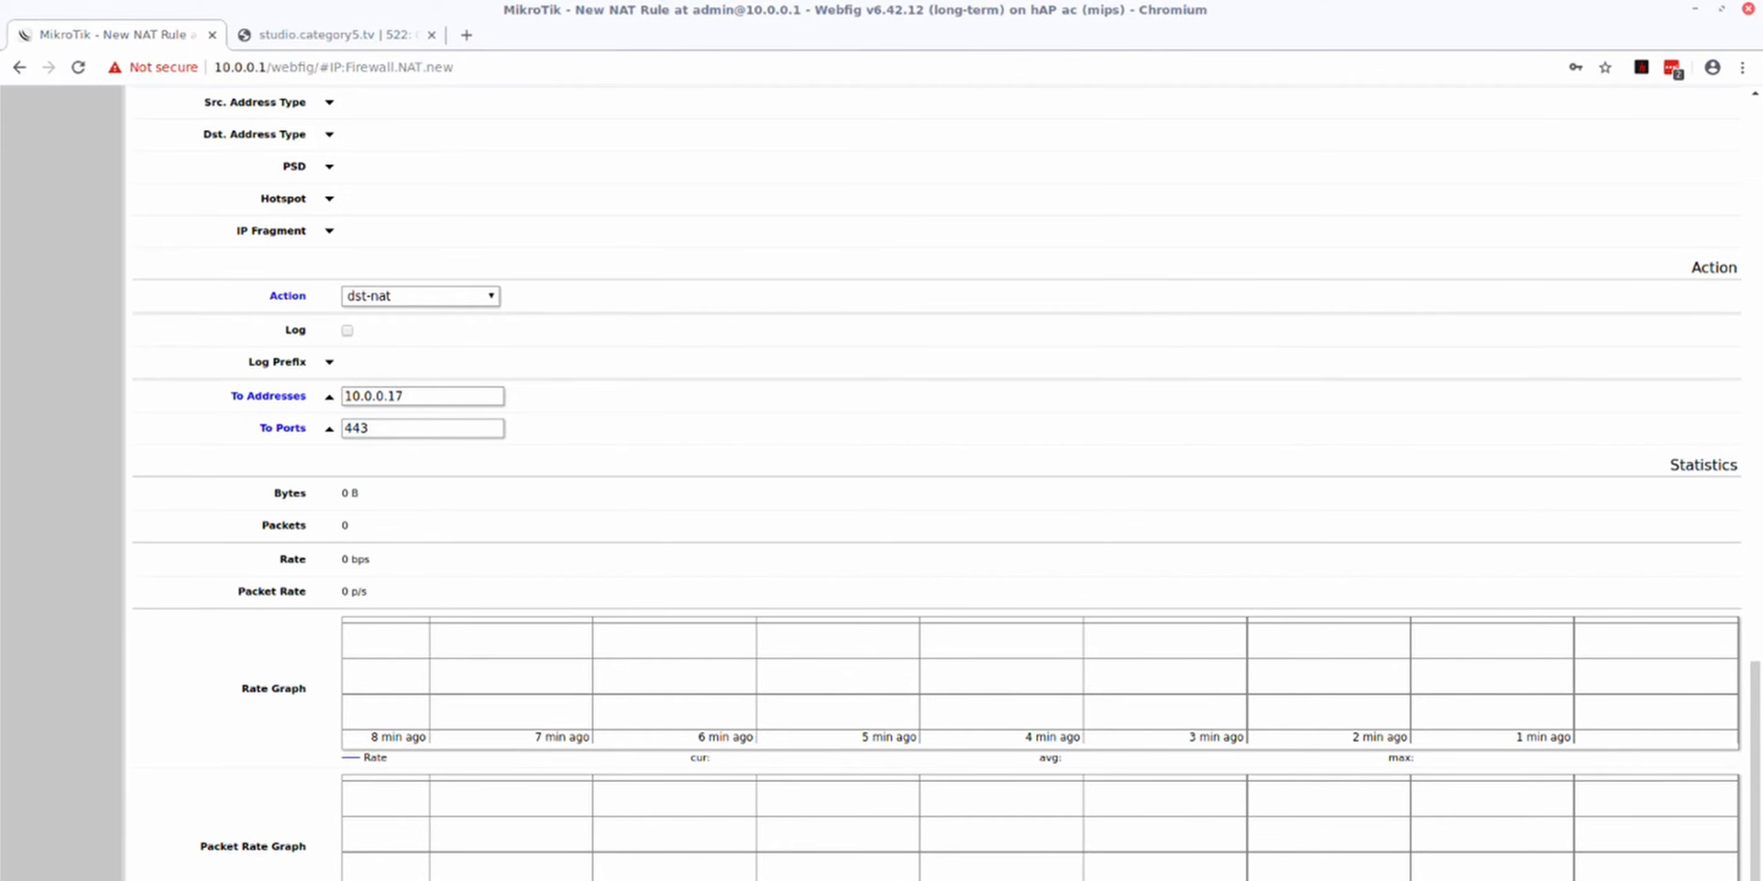
pyautogui.scroll(20, 936, 482)
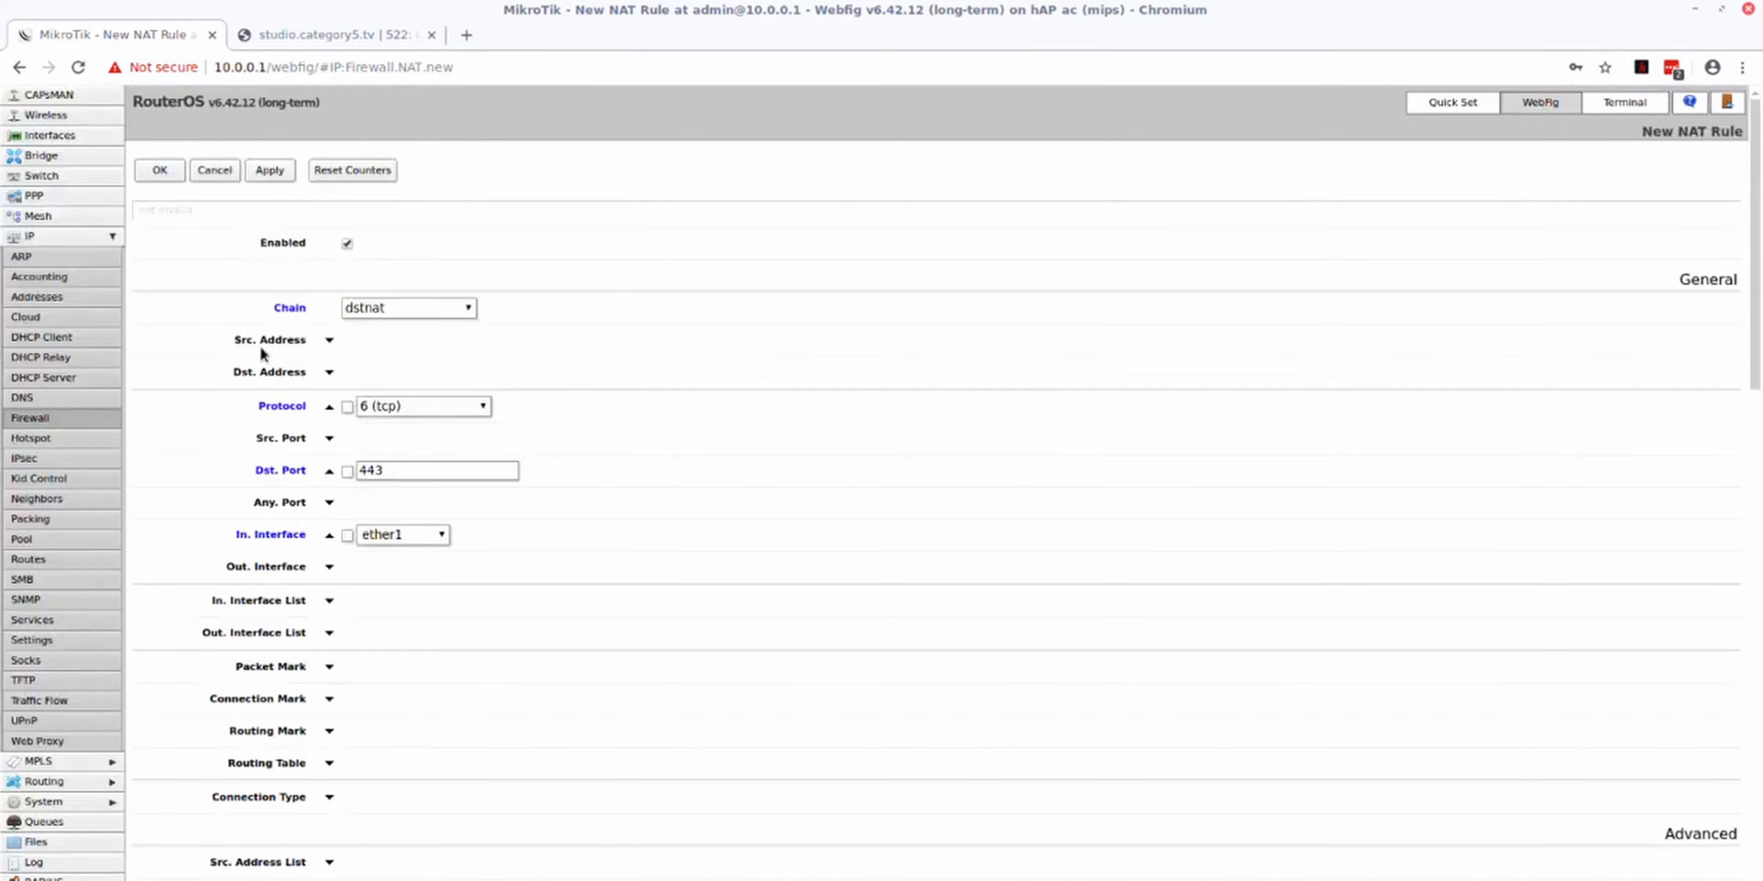
pyautogui.click(161, 171)
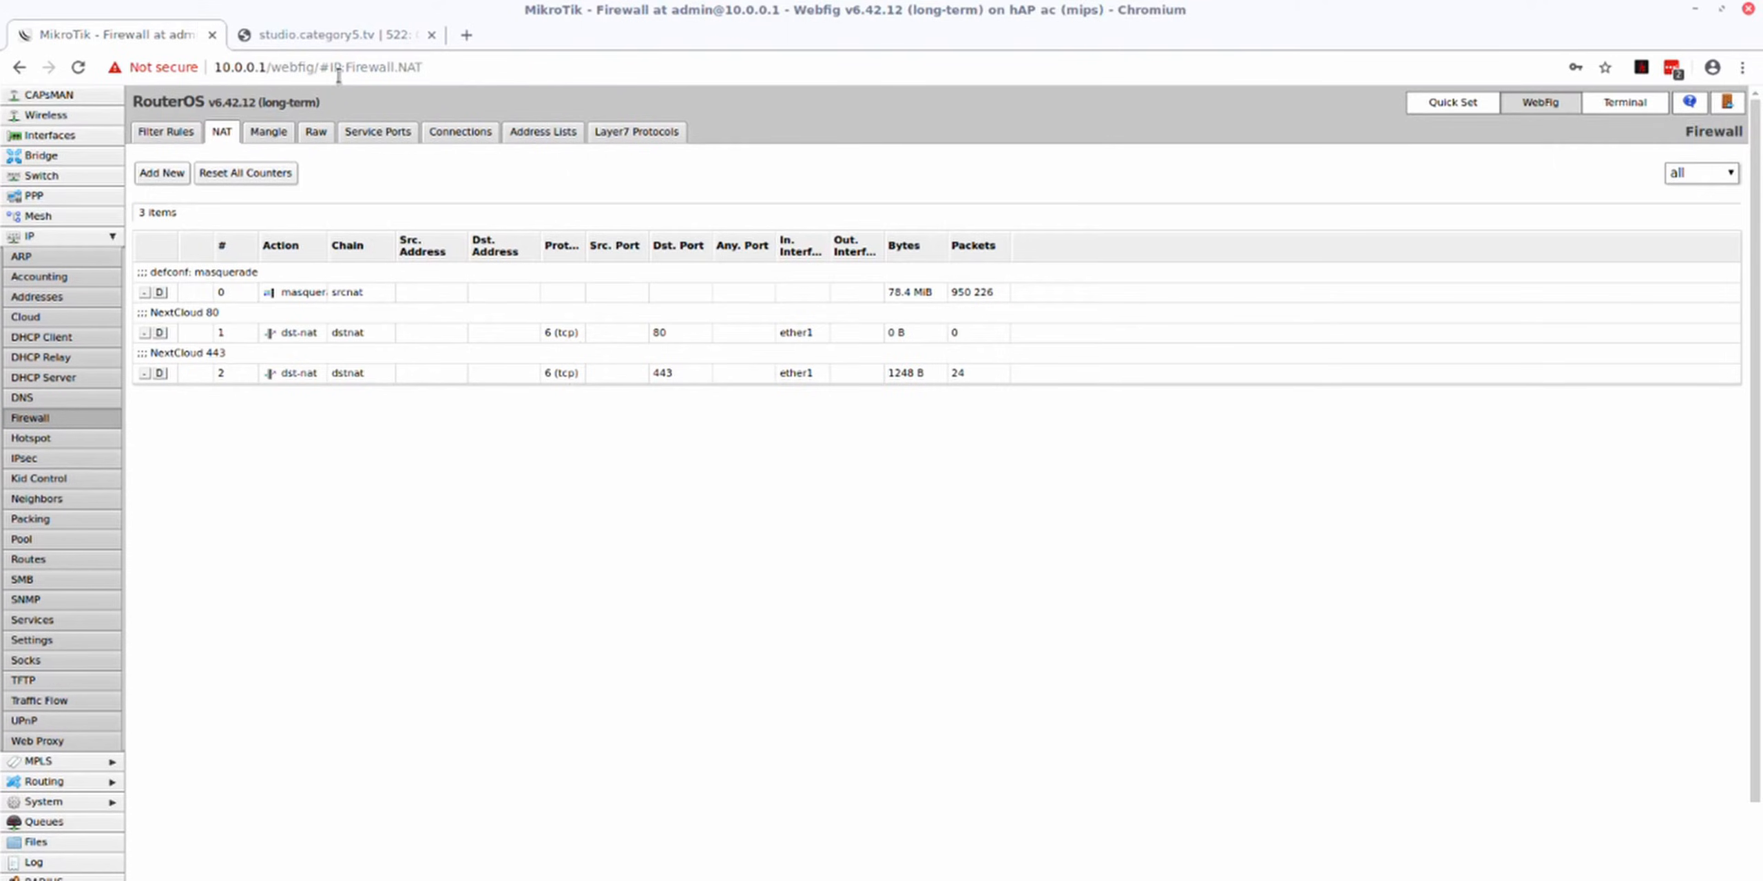
# - Check the Category5 TV Cloud Server login page, and return to the router's firewall page
pyautogui.click(334, 33)
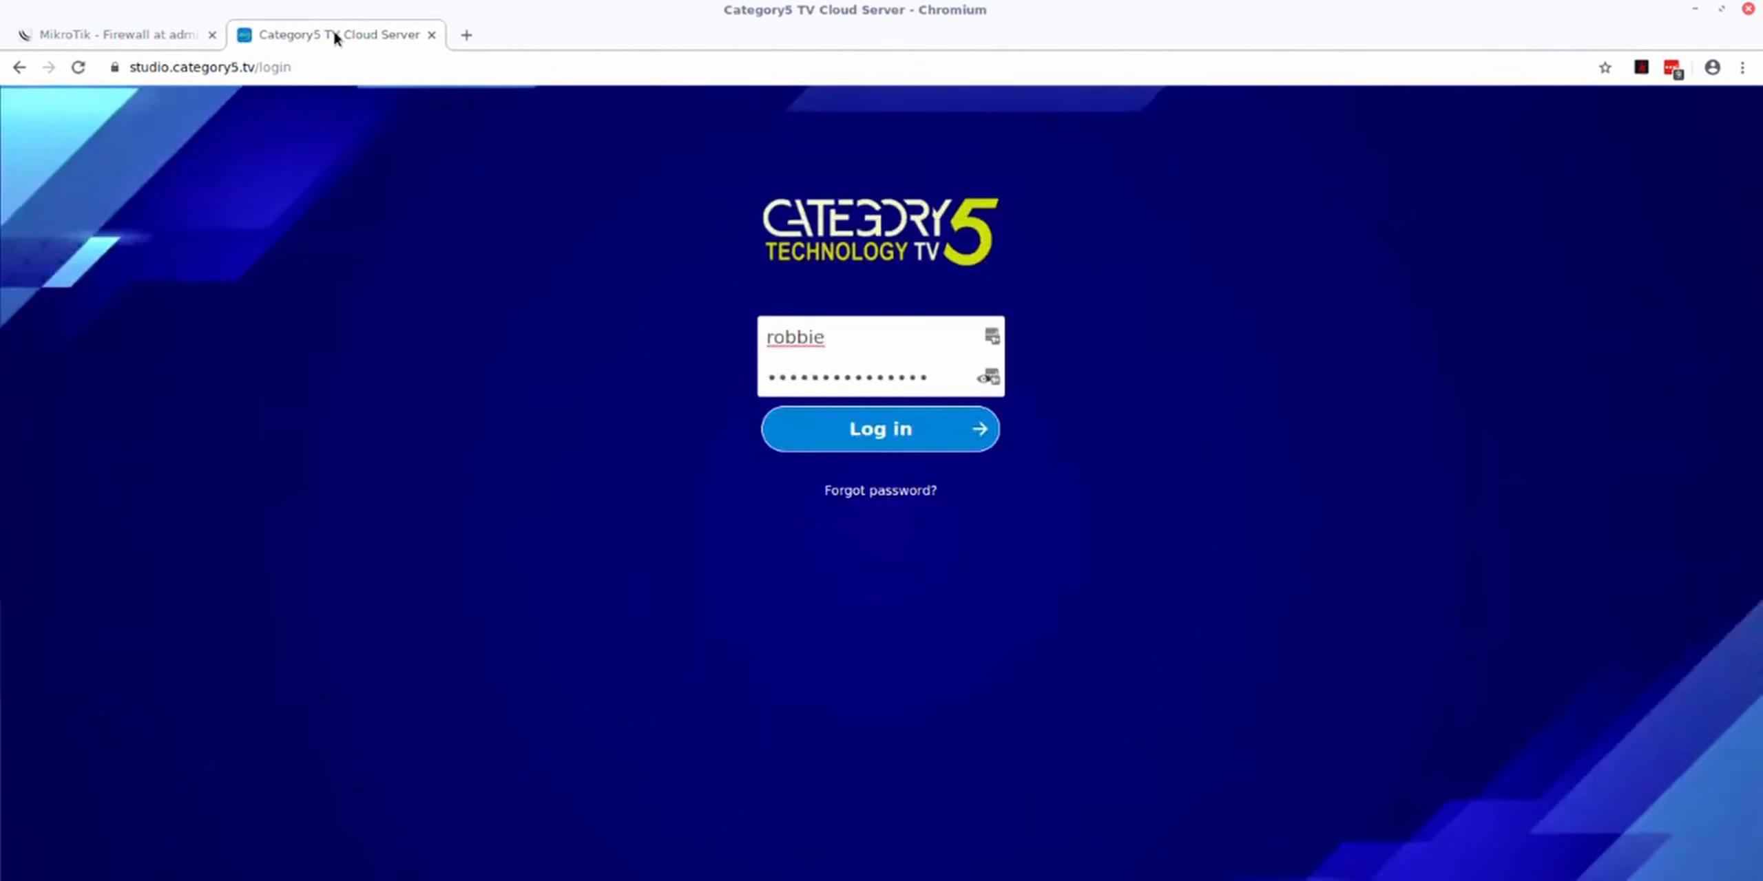
pyautogui.click(179, 36)
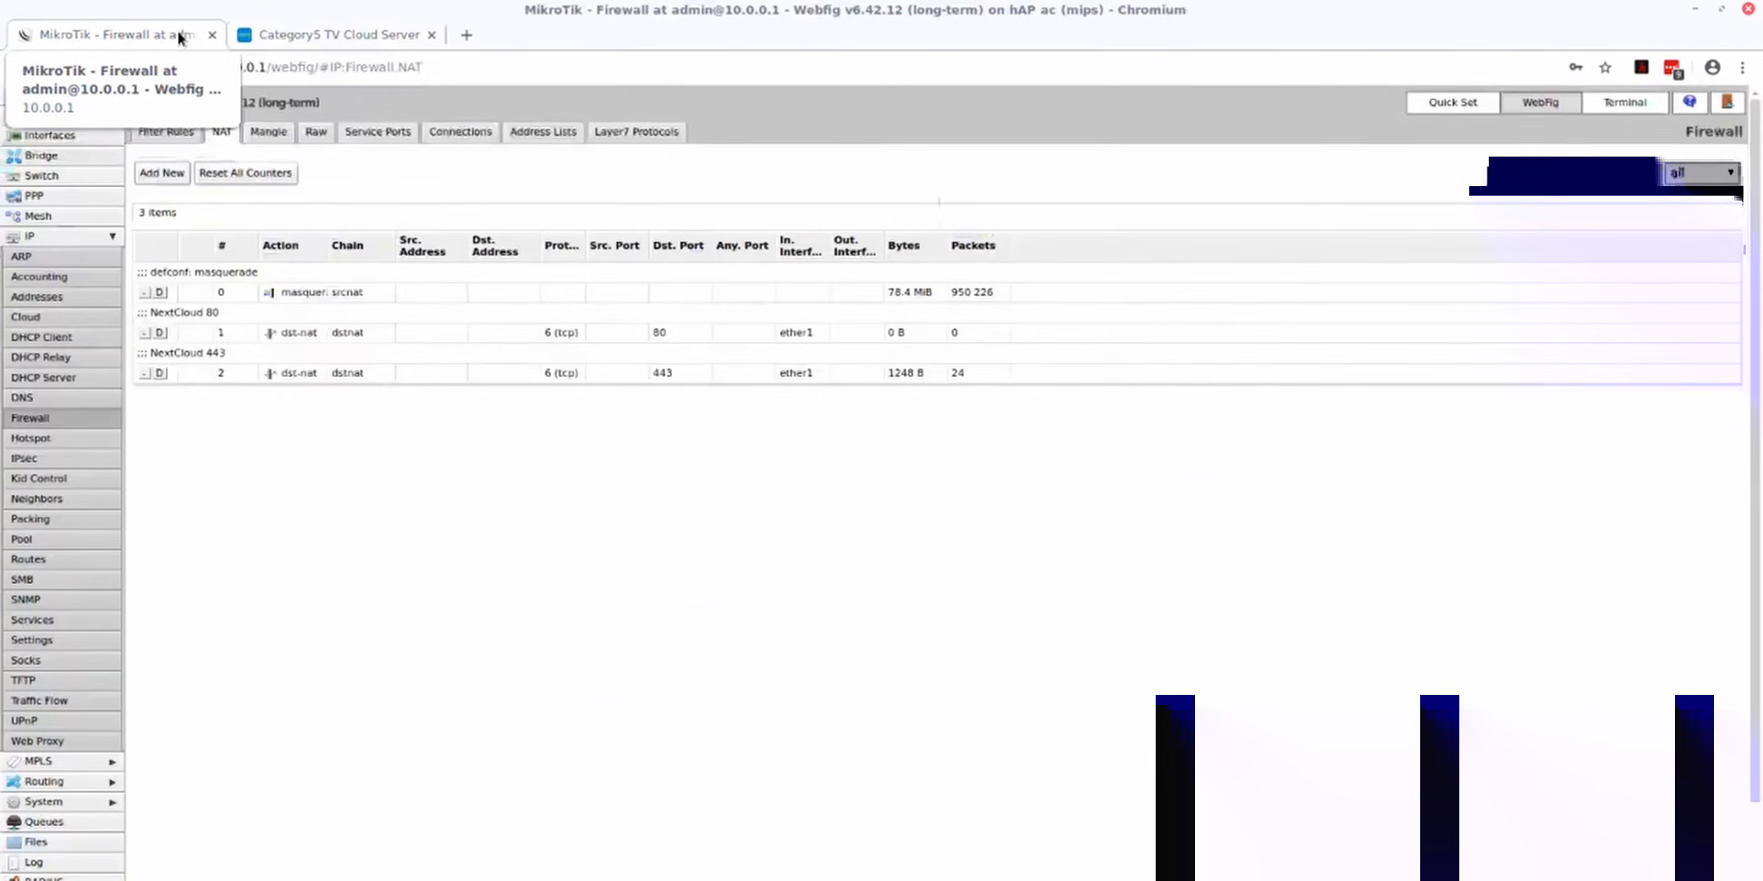
# - Start a new firewall filter rule with its chain set to forward
pyautogui.click(162, 133)
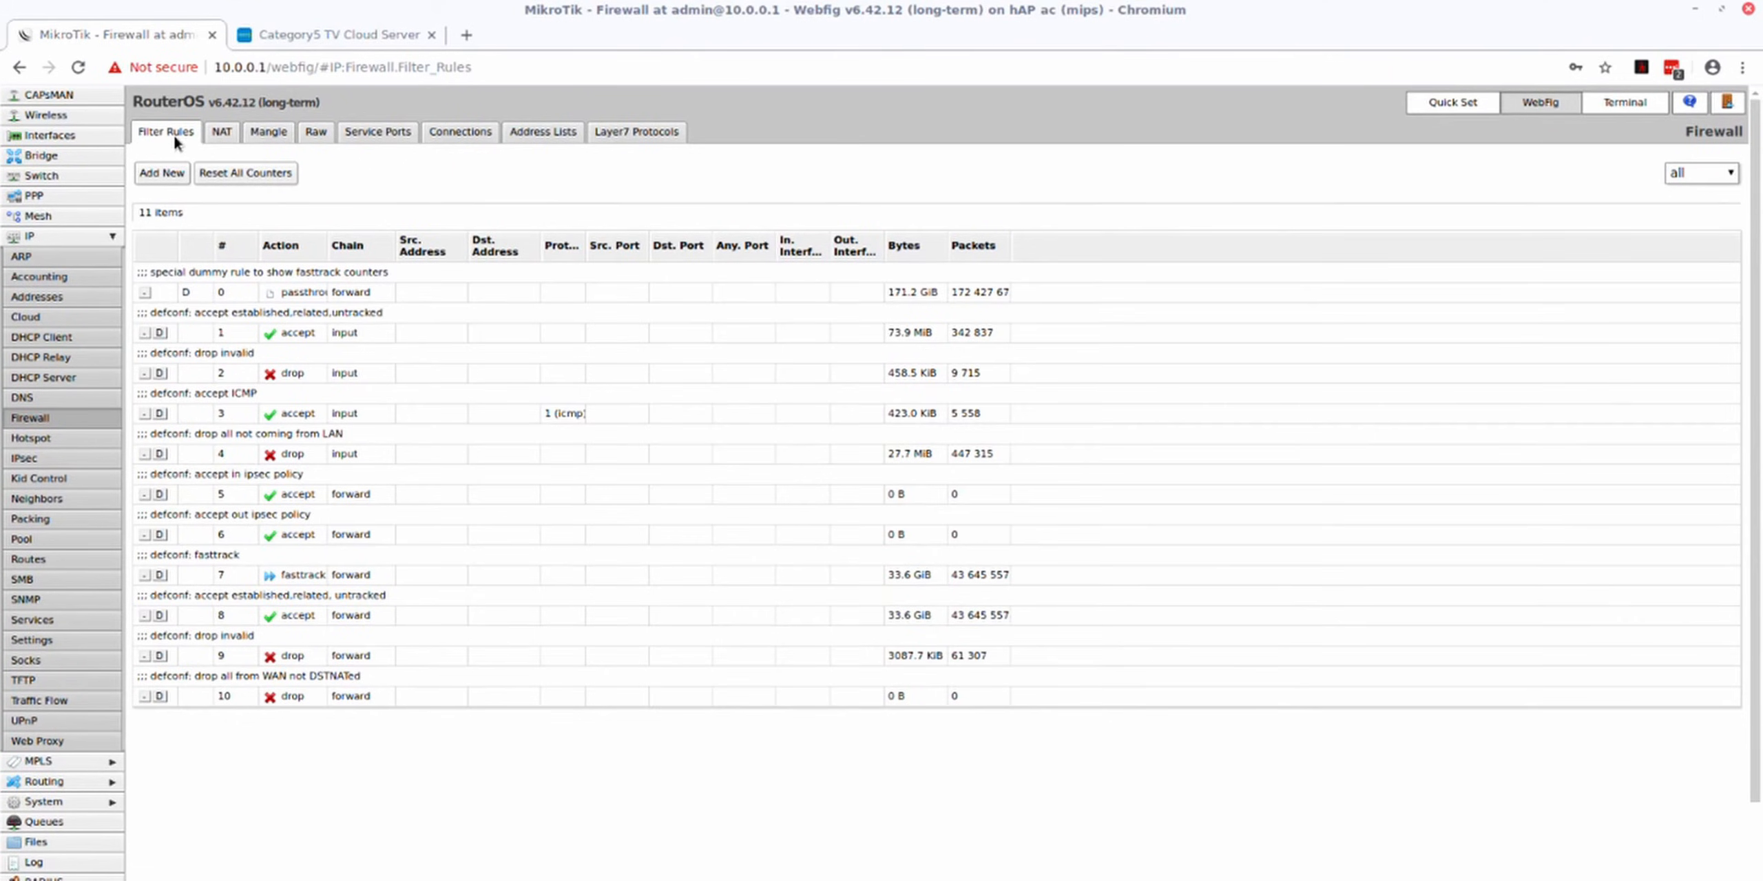
pyautogui.click(156, 174)
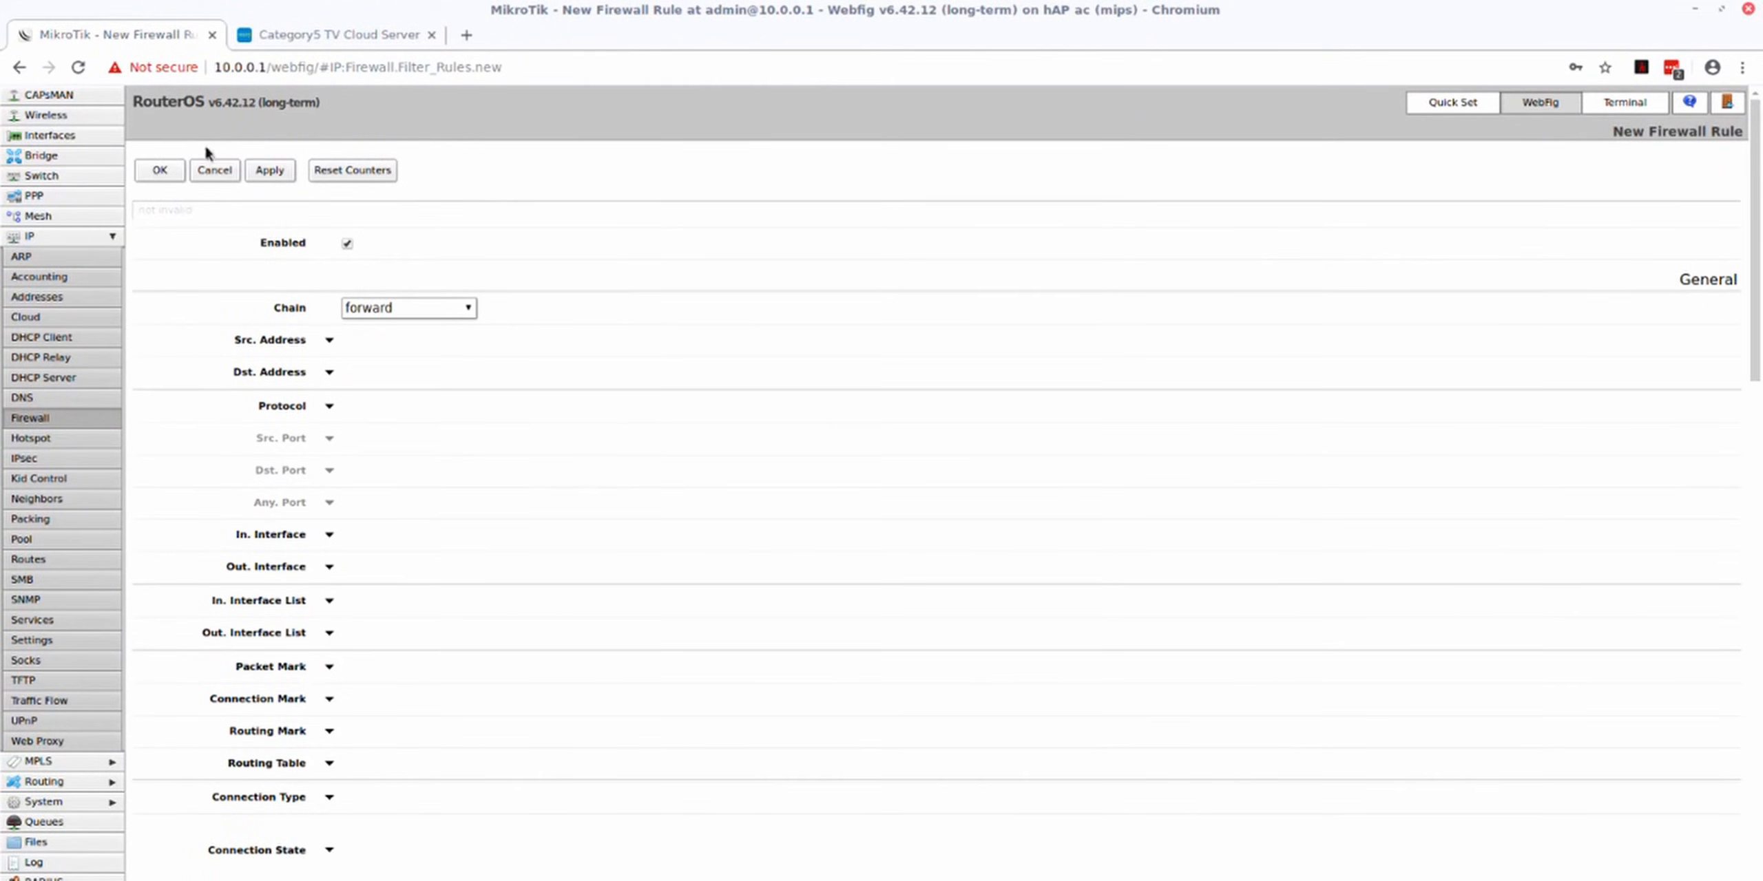
pyautogui.click(464, 309)
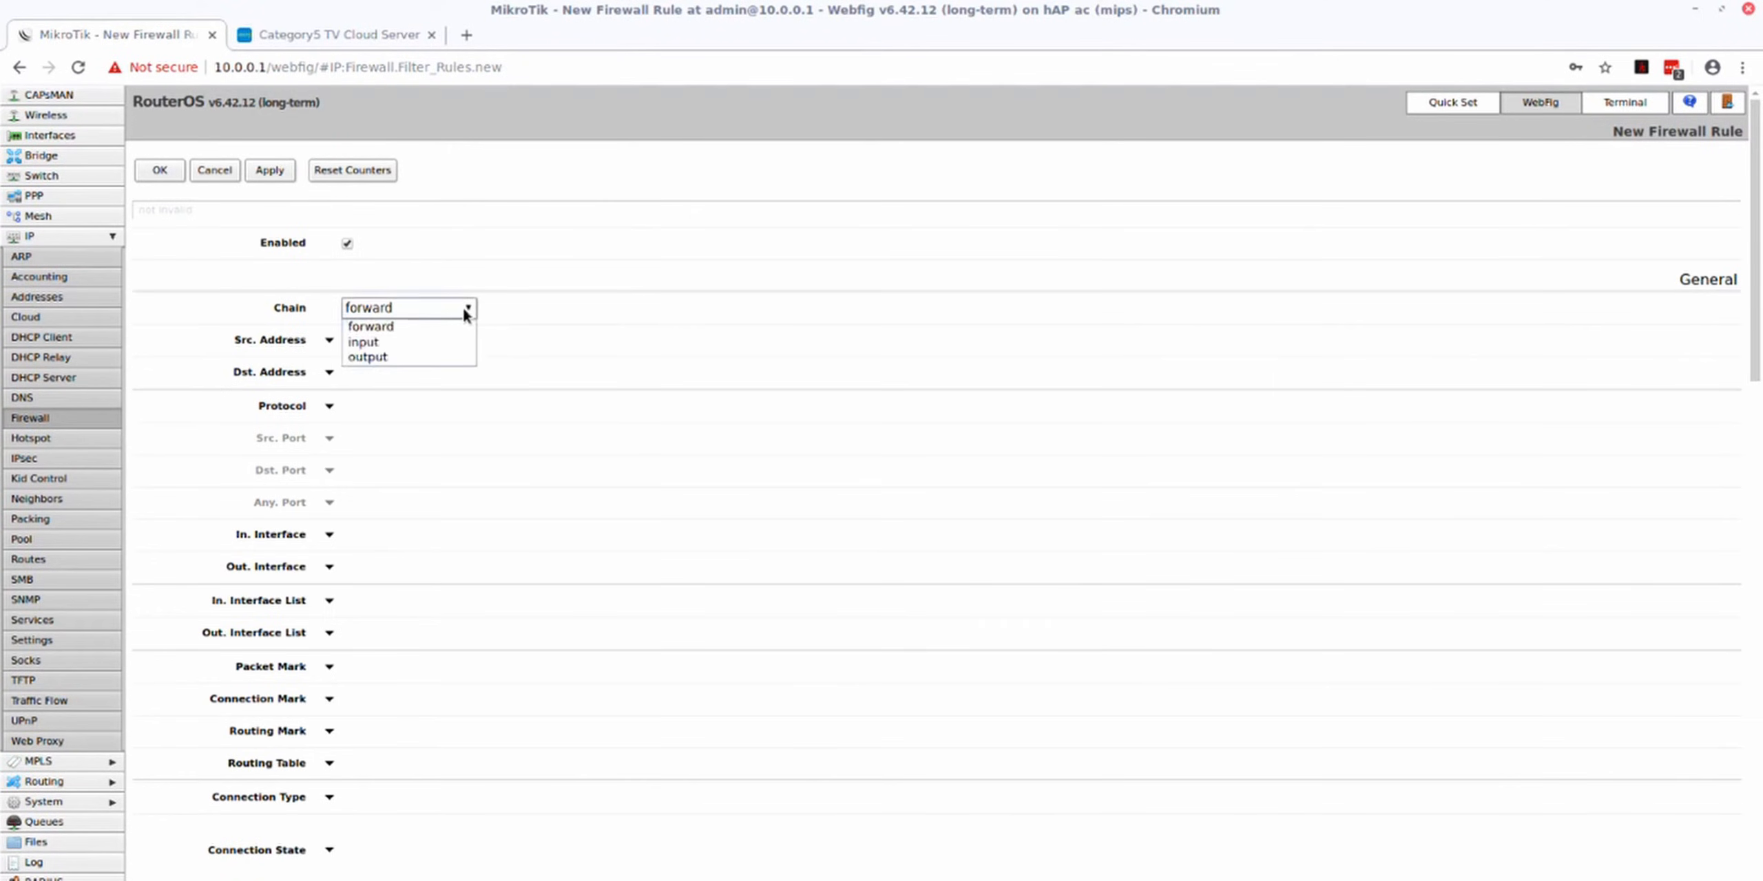
pyautogui.click(418, 324)
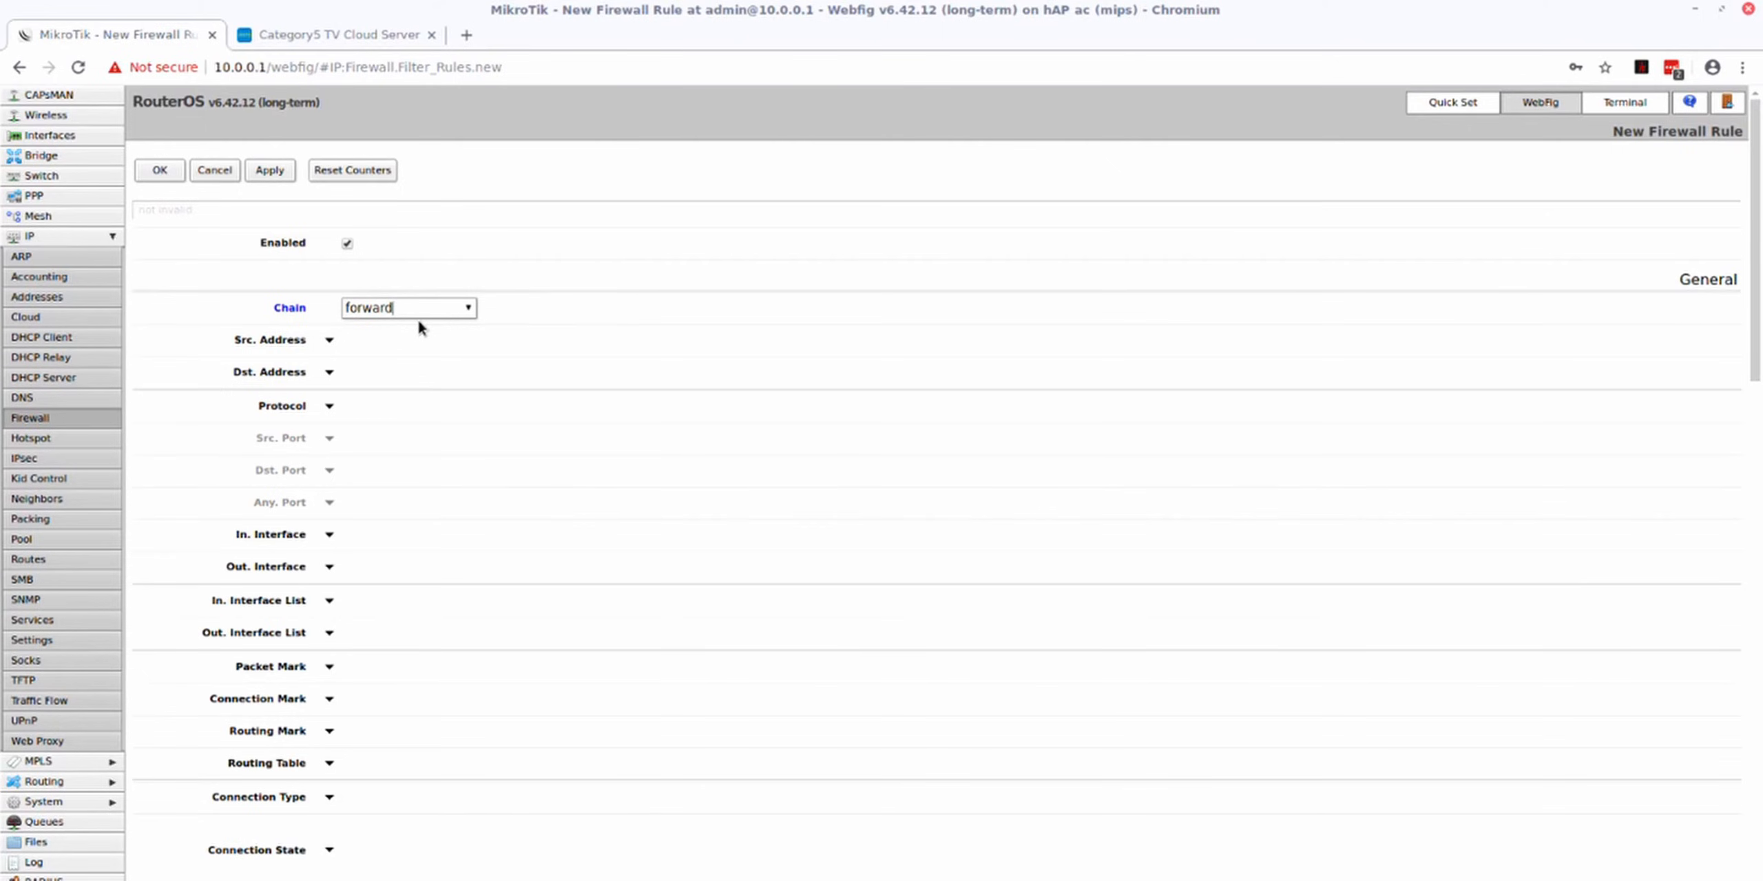
pyautogui.click(329, 340)
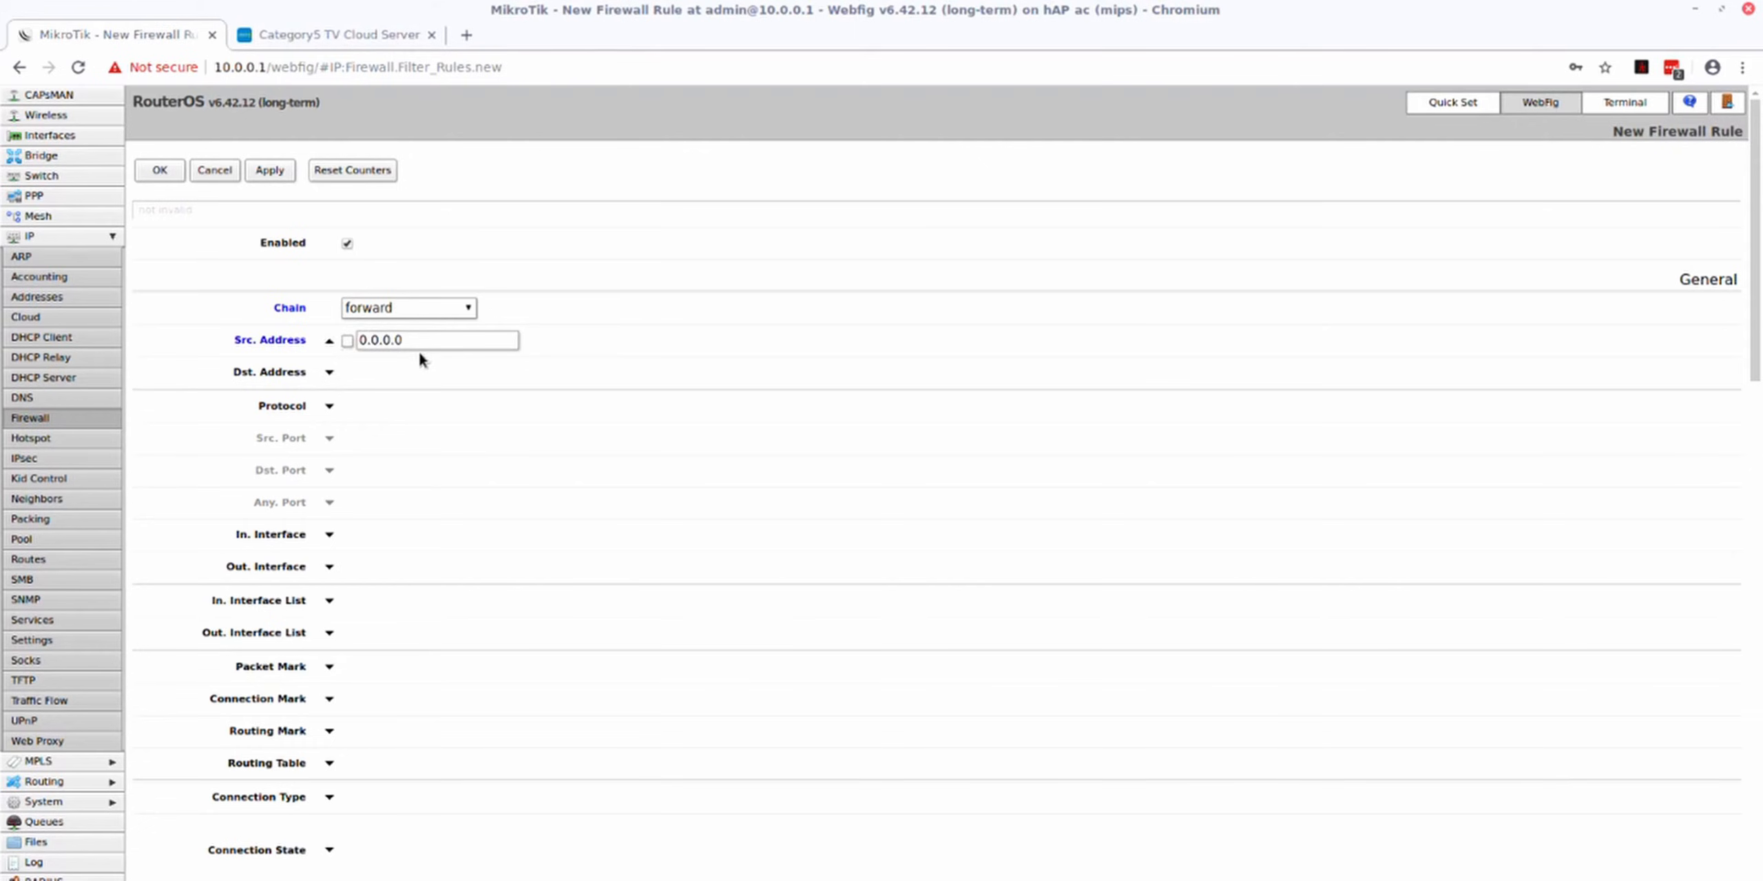
pyautogui.click(455, 344)
pyautogui.doubleClick(439, 340)
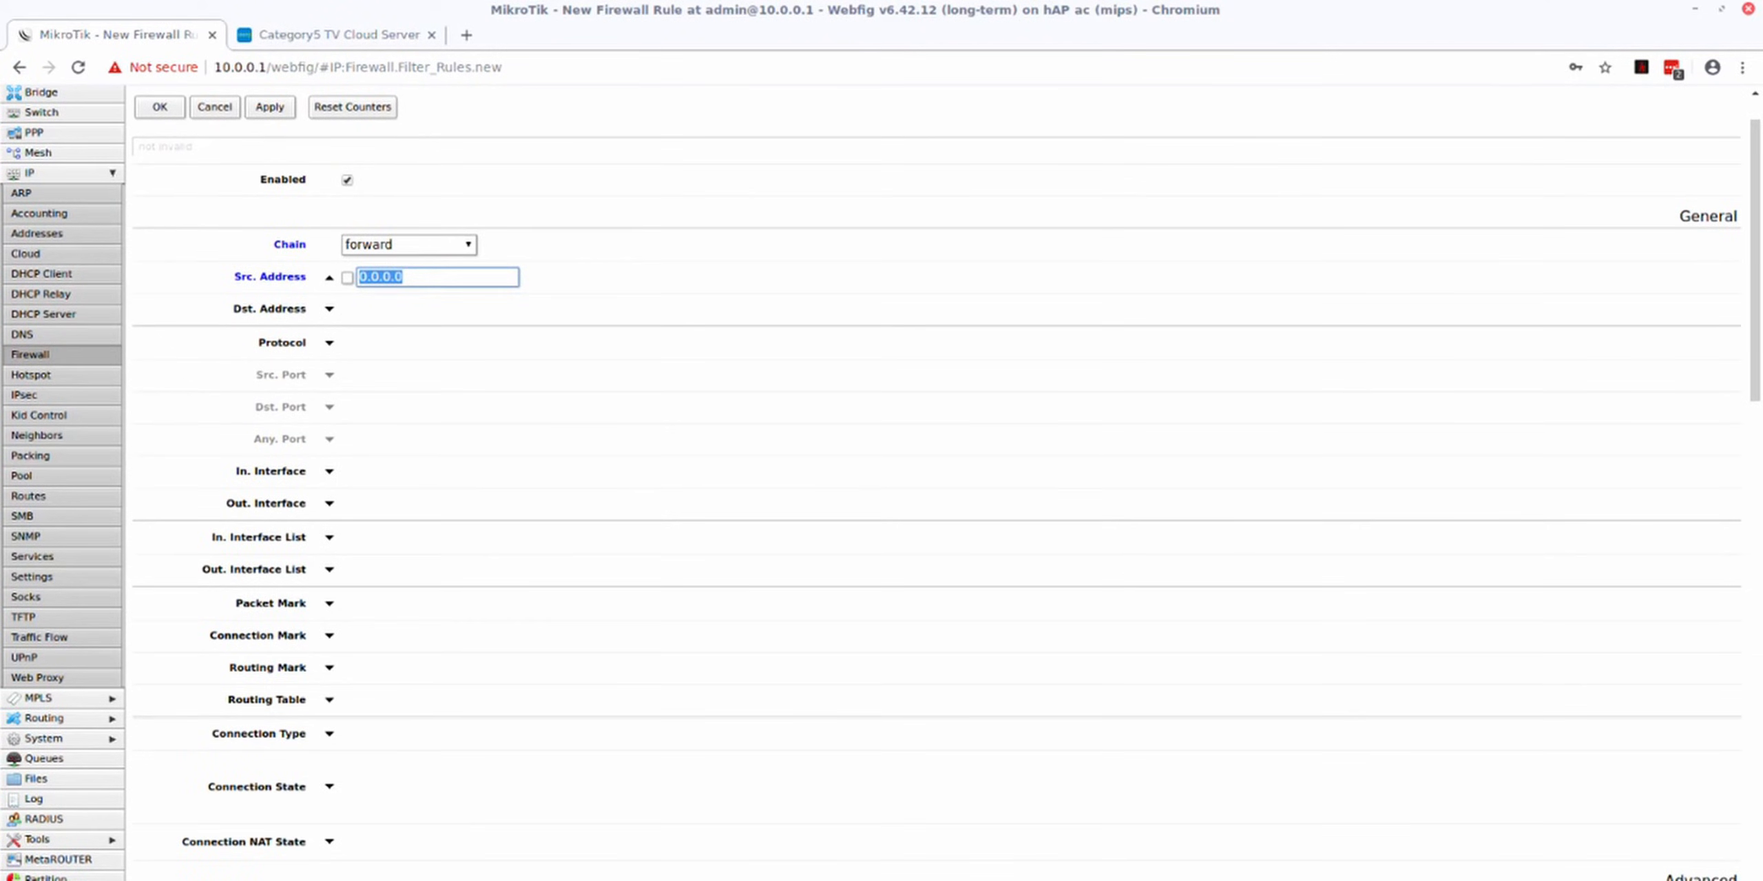
pyautogui.click(328, 281)
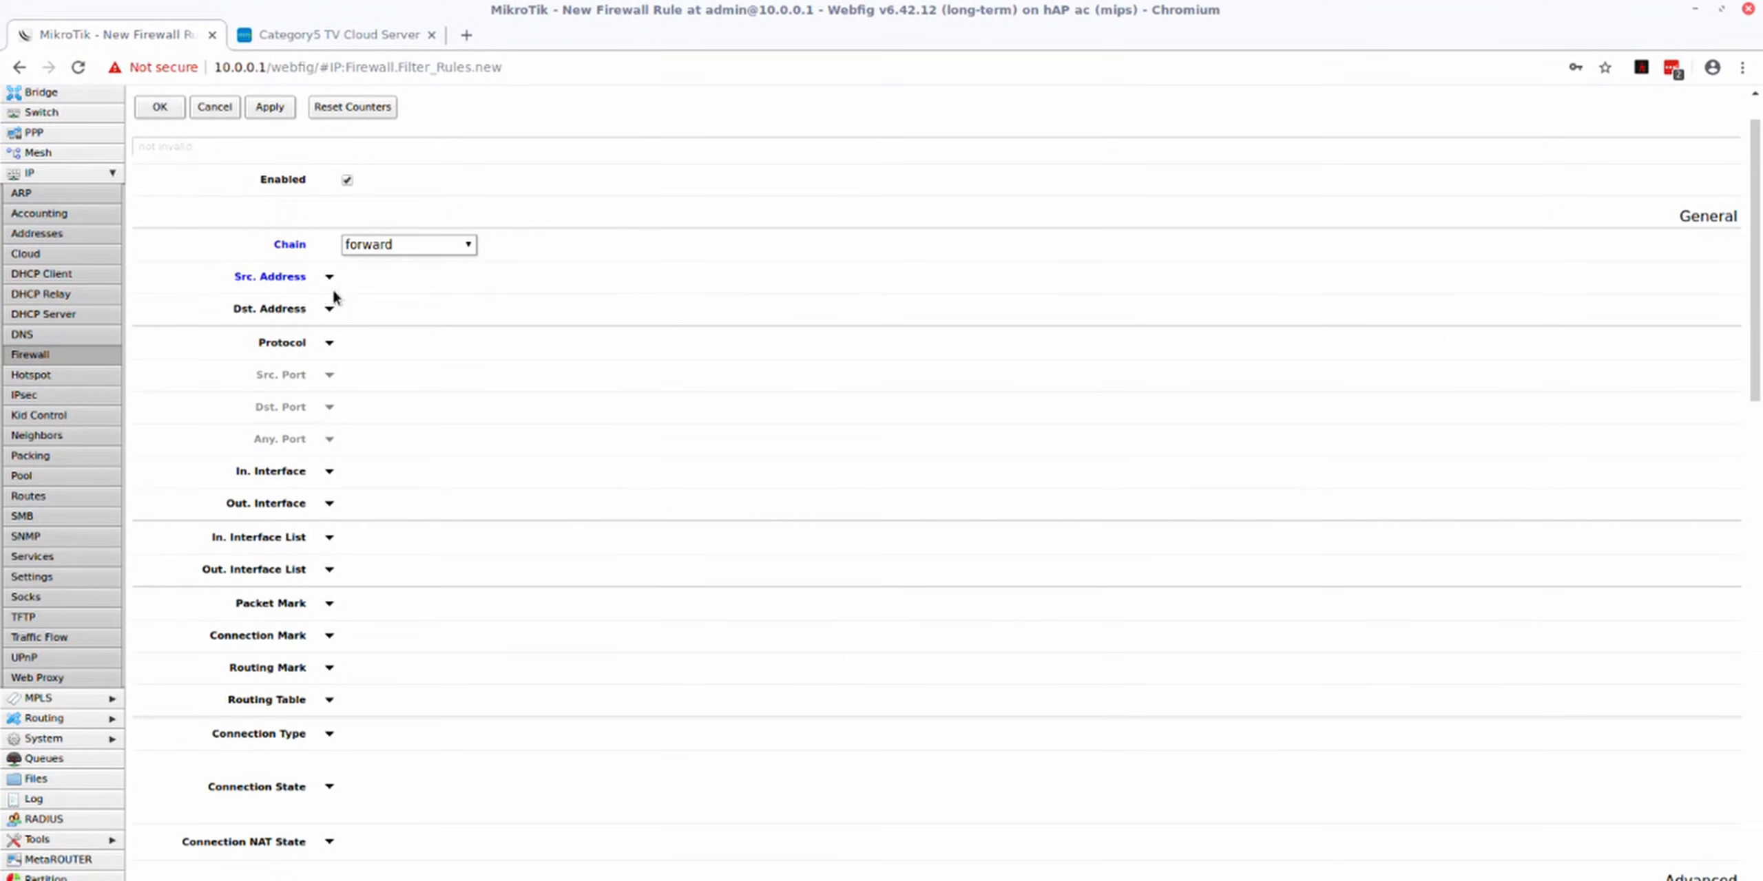
# - Set the new filter rule's destination address to 10.0.0.17 and its protocol to 6 (tcp)
pyautogui.click(332, 313)
pyautogui.doubleClick(398, 311)
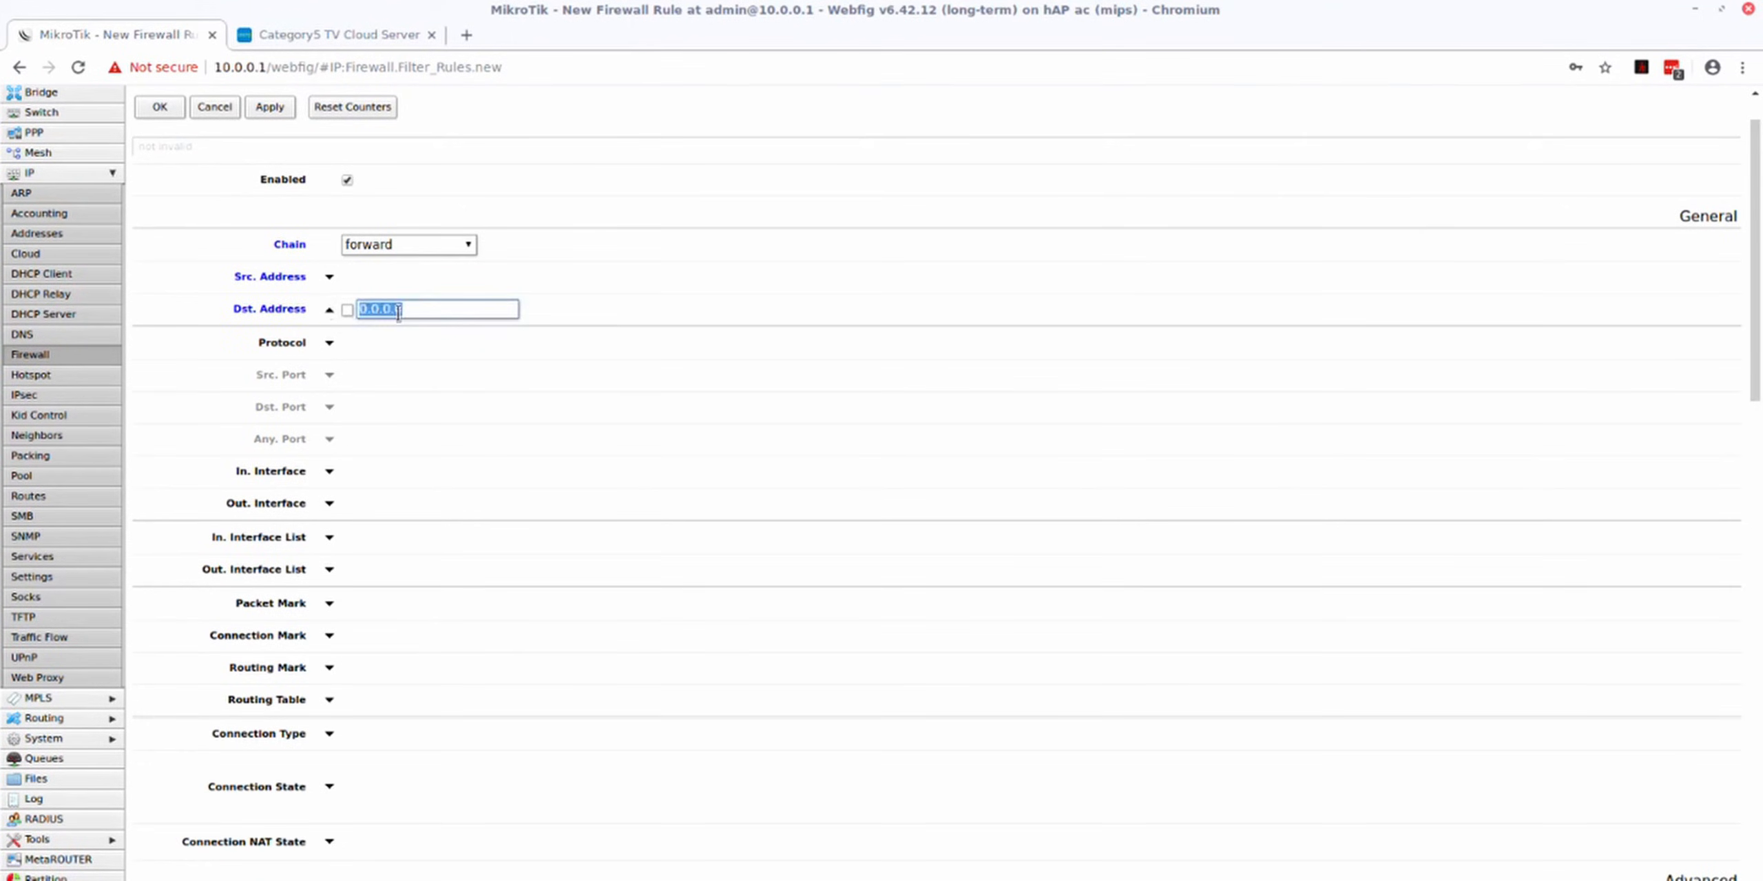
pyautogui.write('10.0.0.17')
pyautogui.click(332, 343)
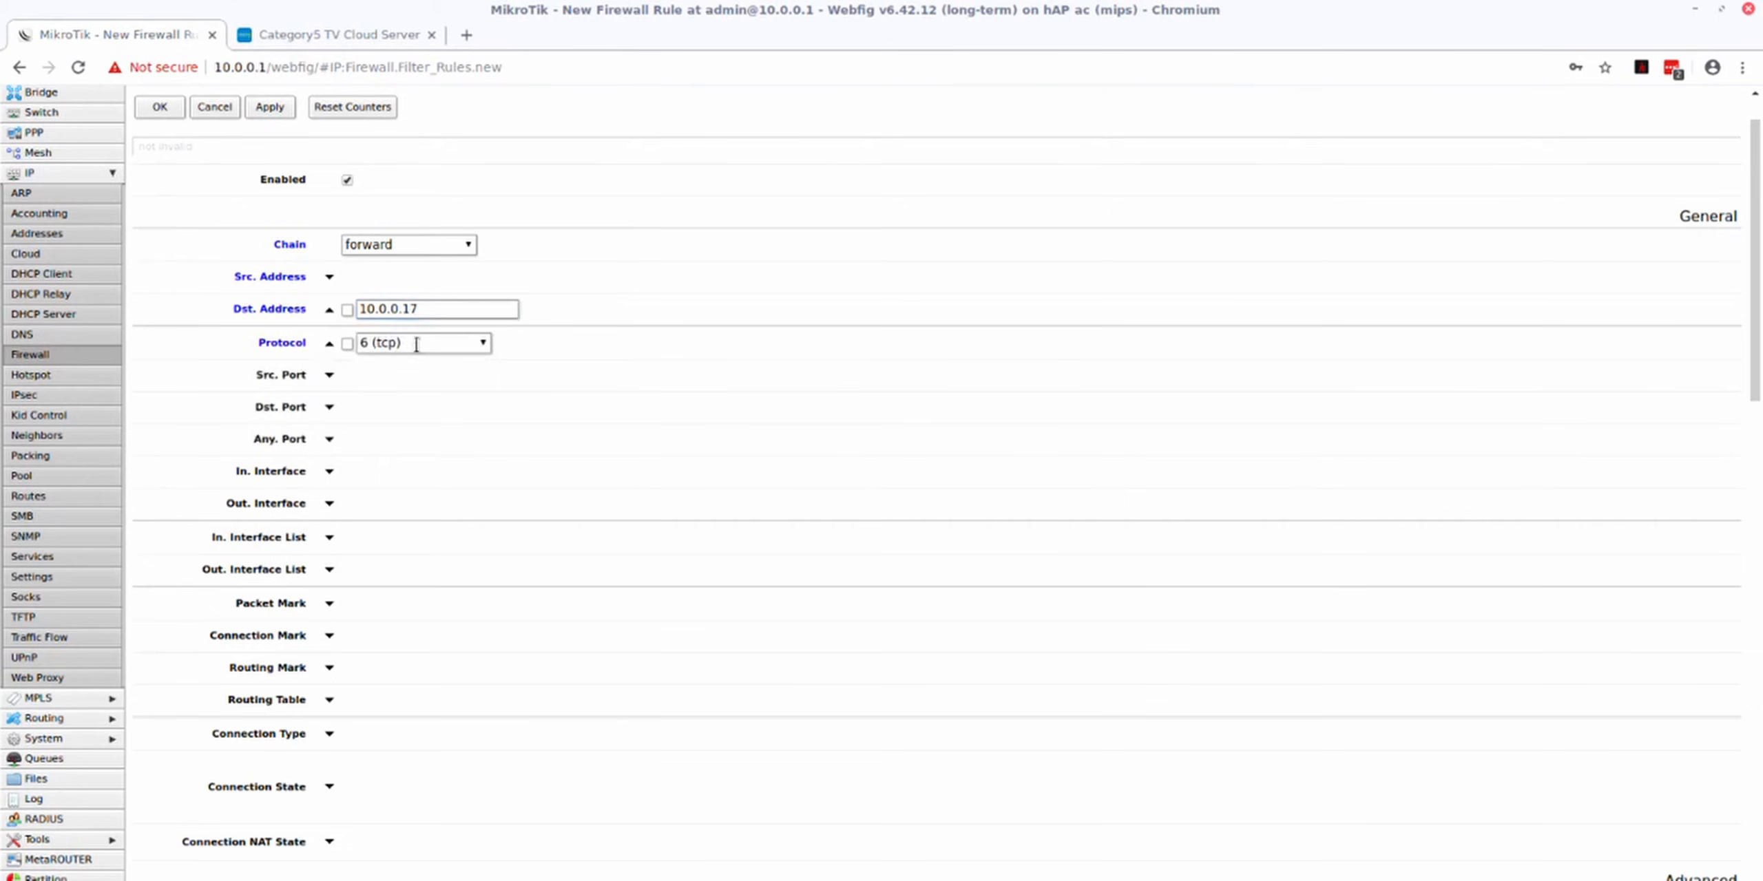
pyautogui.click(420, 345)
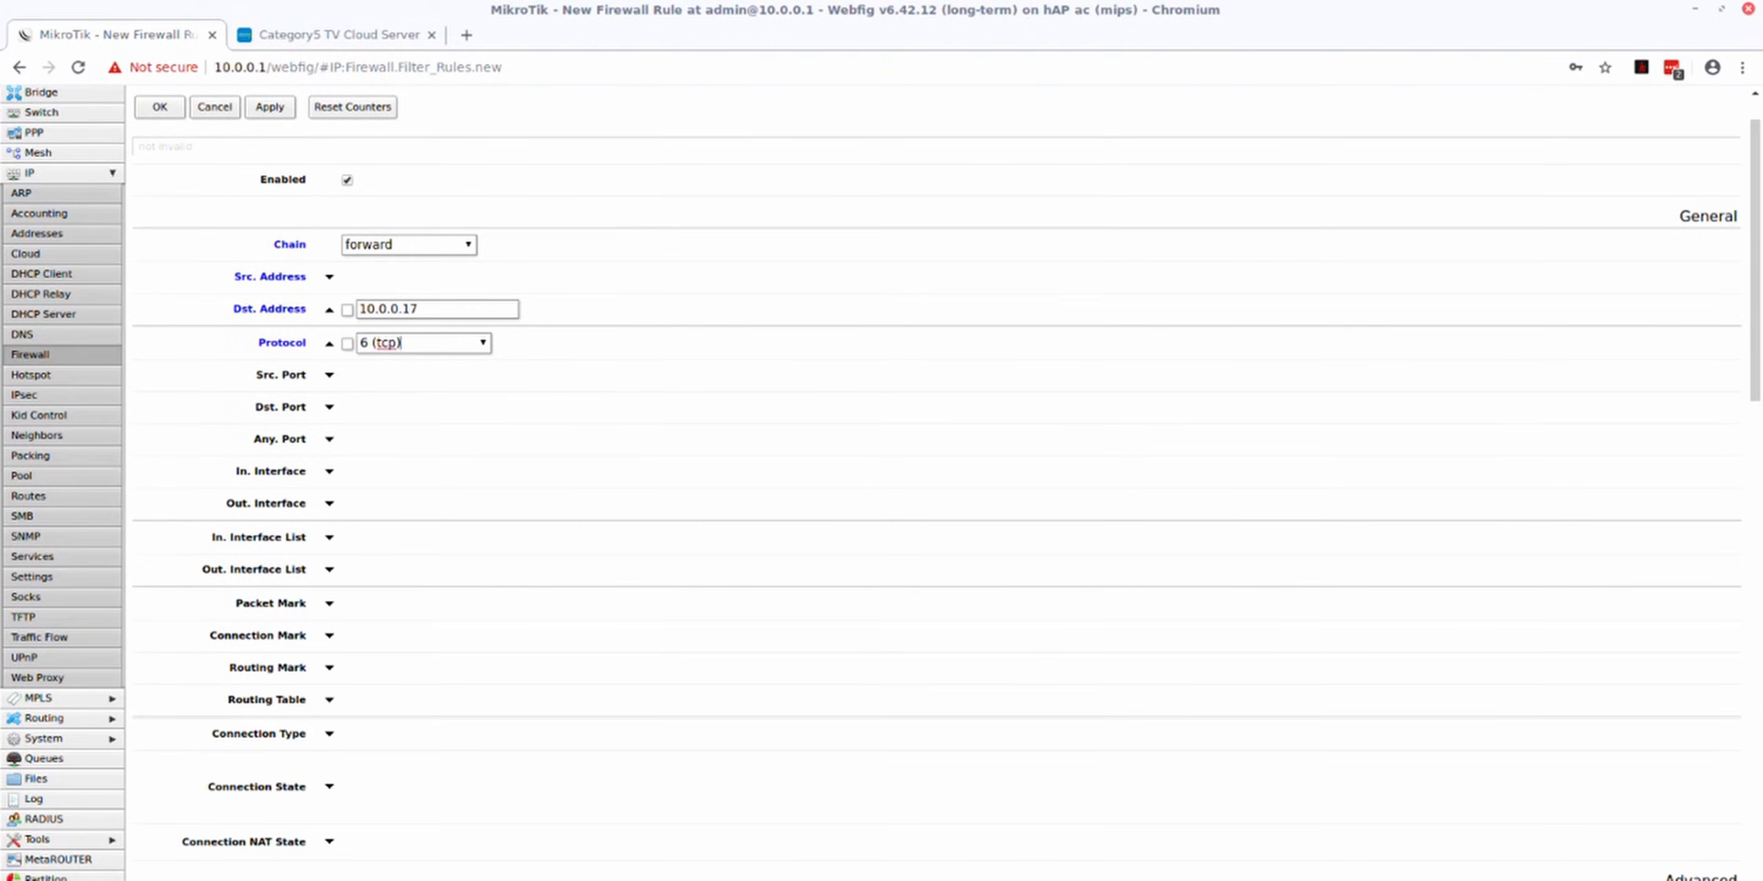
pyautogui.click(485, 342)
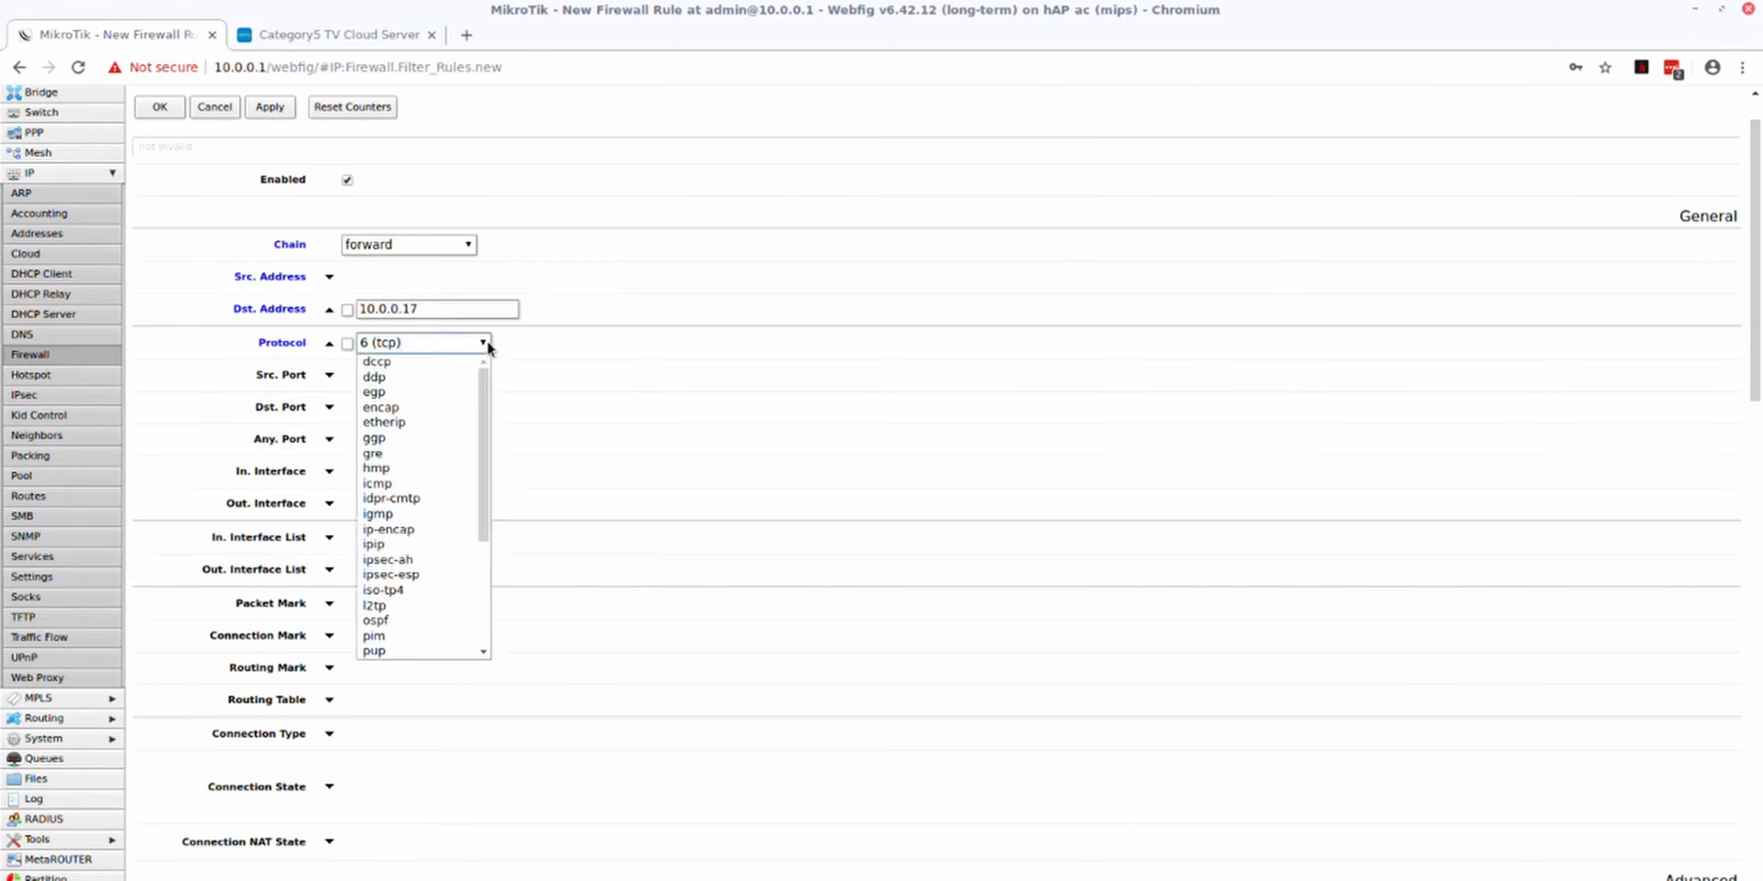
pyautogui.click(486, 343)
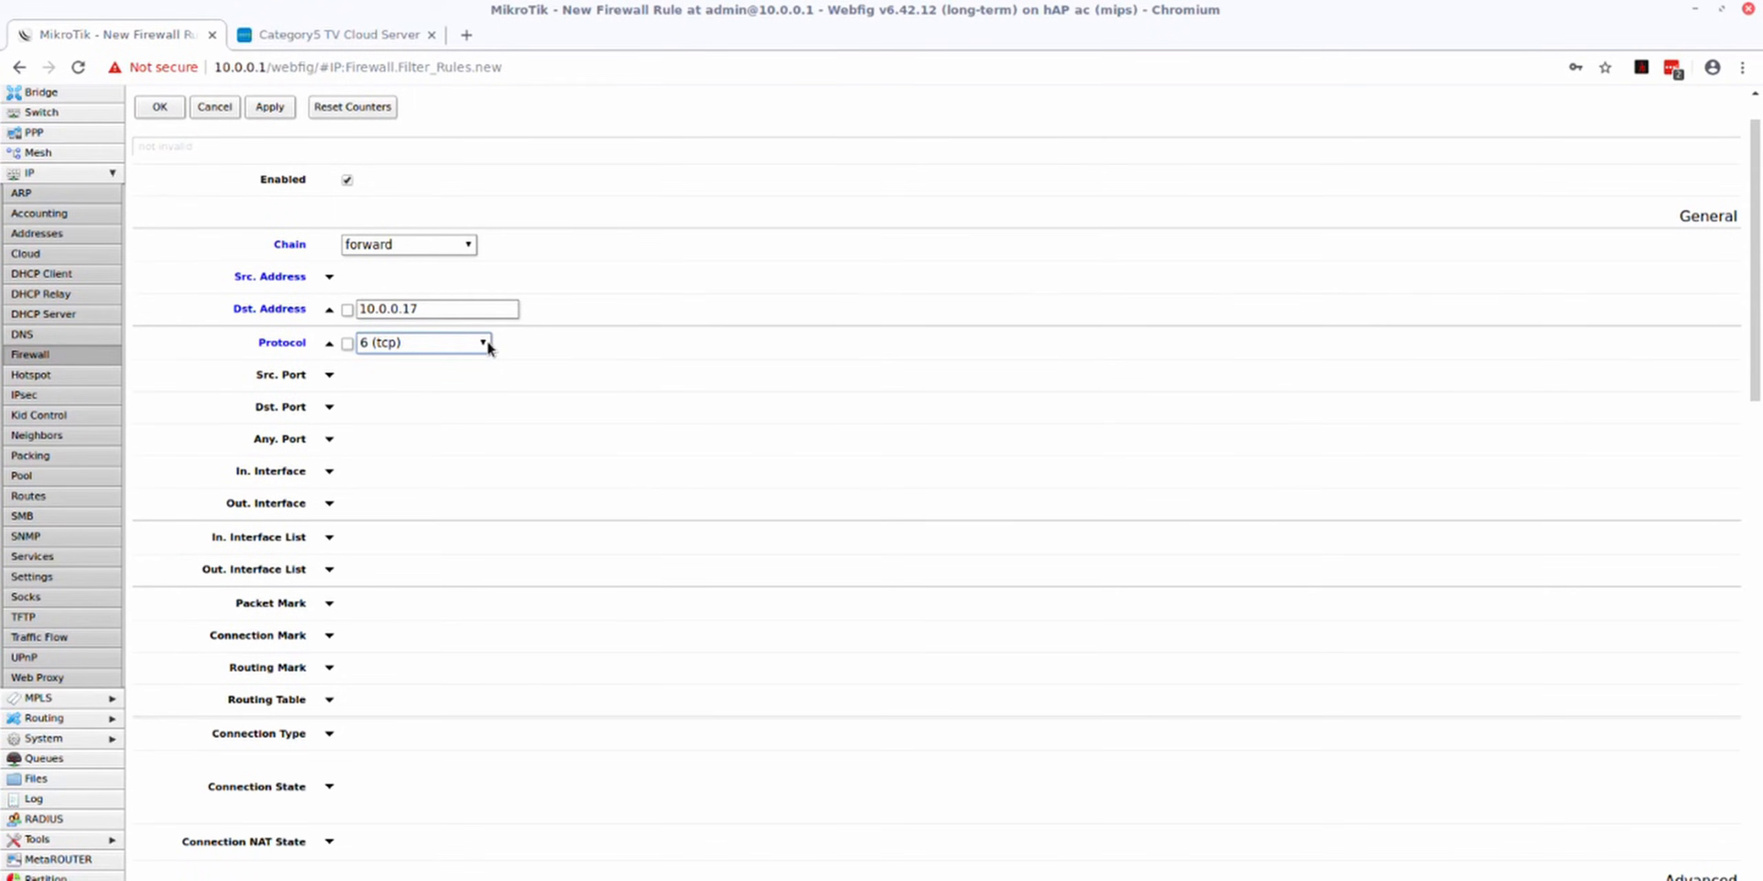
# - Set the filter rule's destination port to 80 and its incoming interface to ether1
pyautogui.click(330, 408)
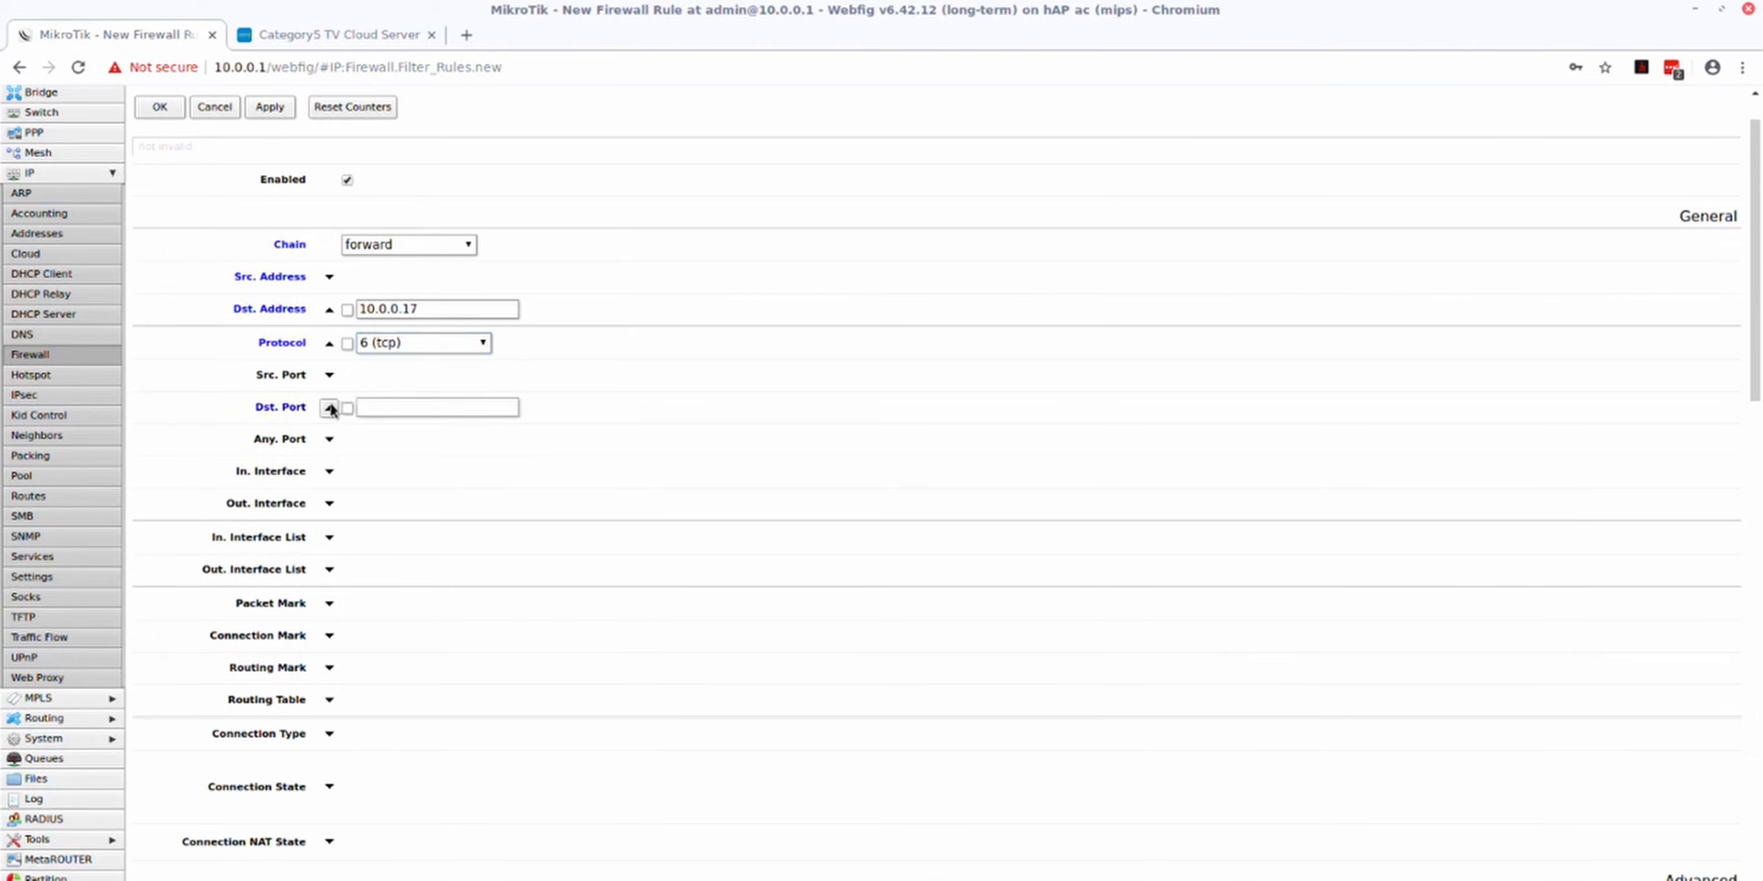
pyautogui.click(418, 407)
pyautogui.write('80')
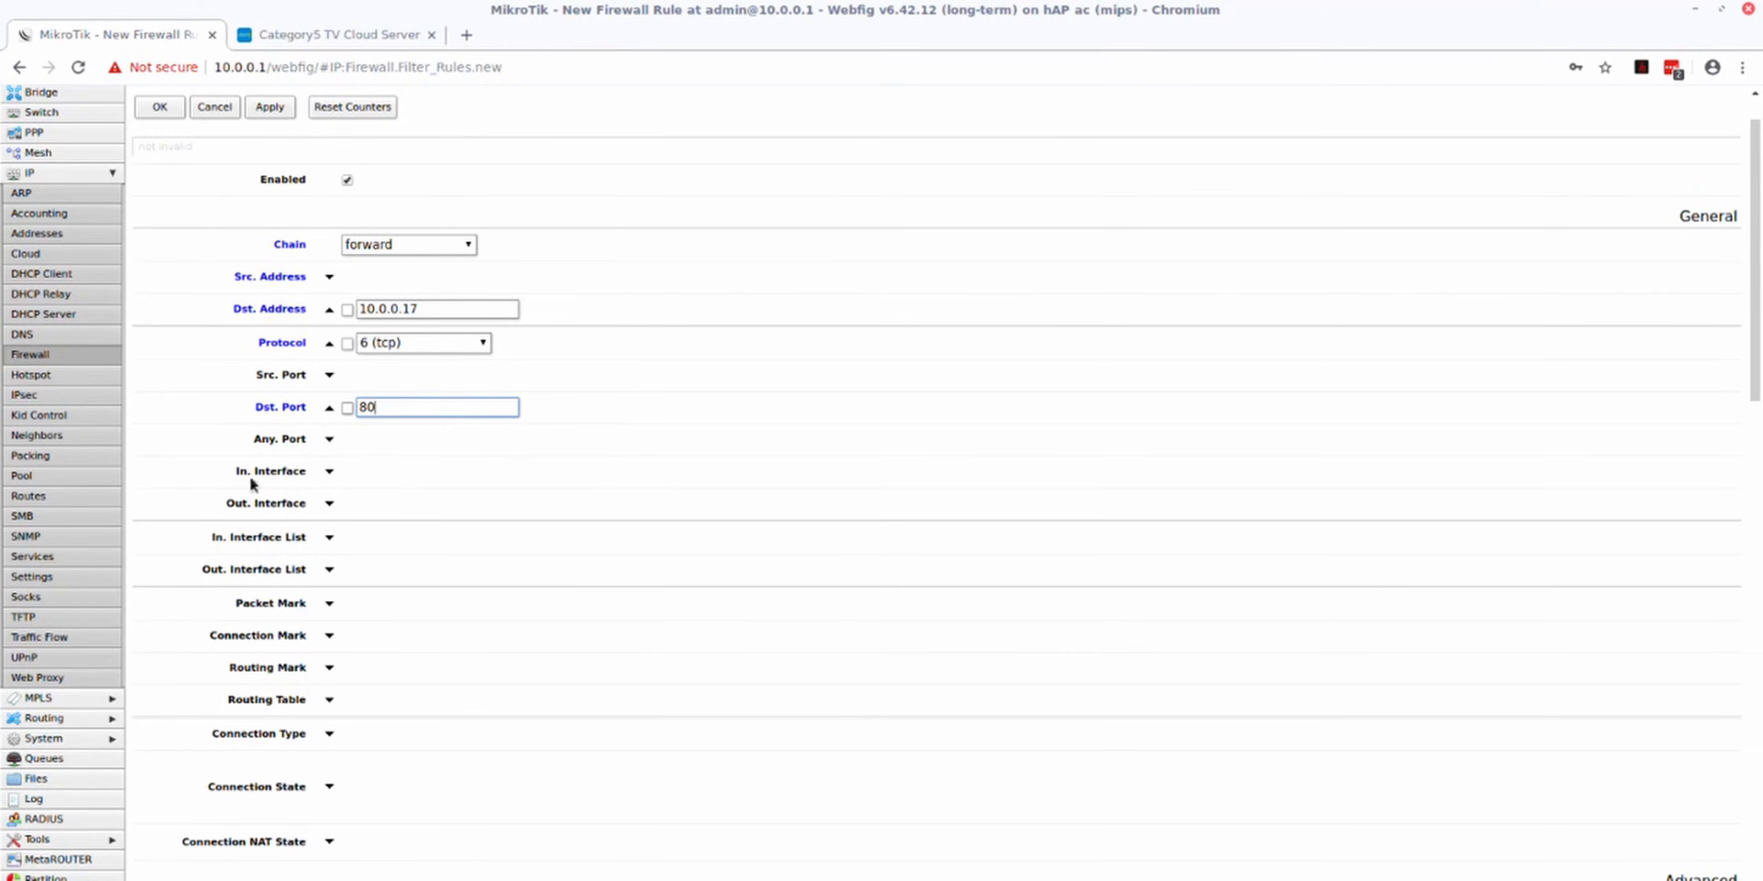
pyautogui.click(328, 472)
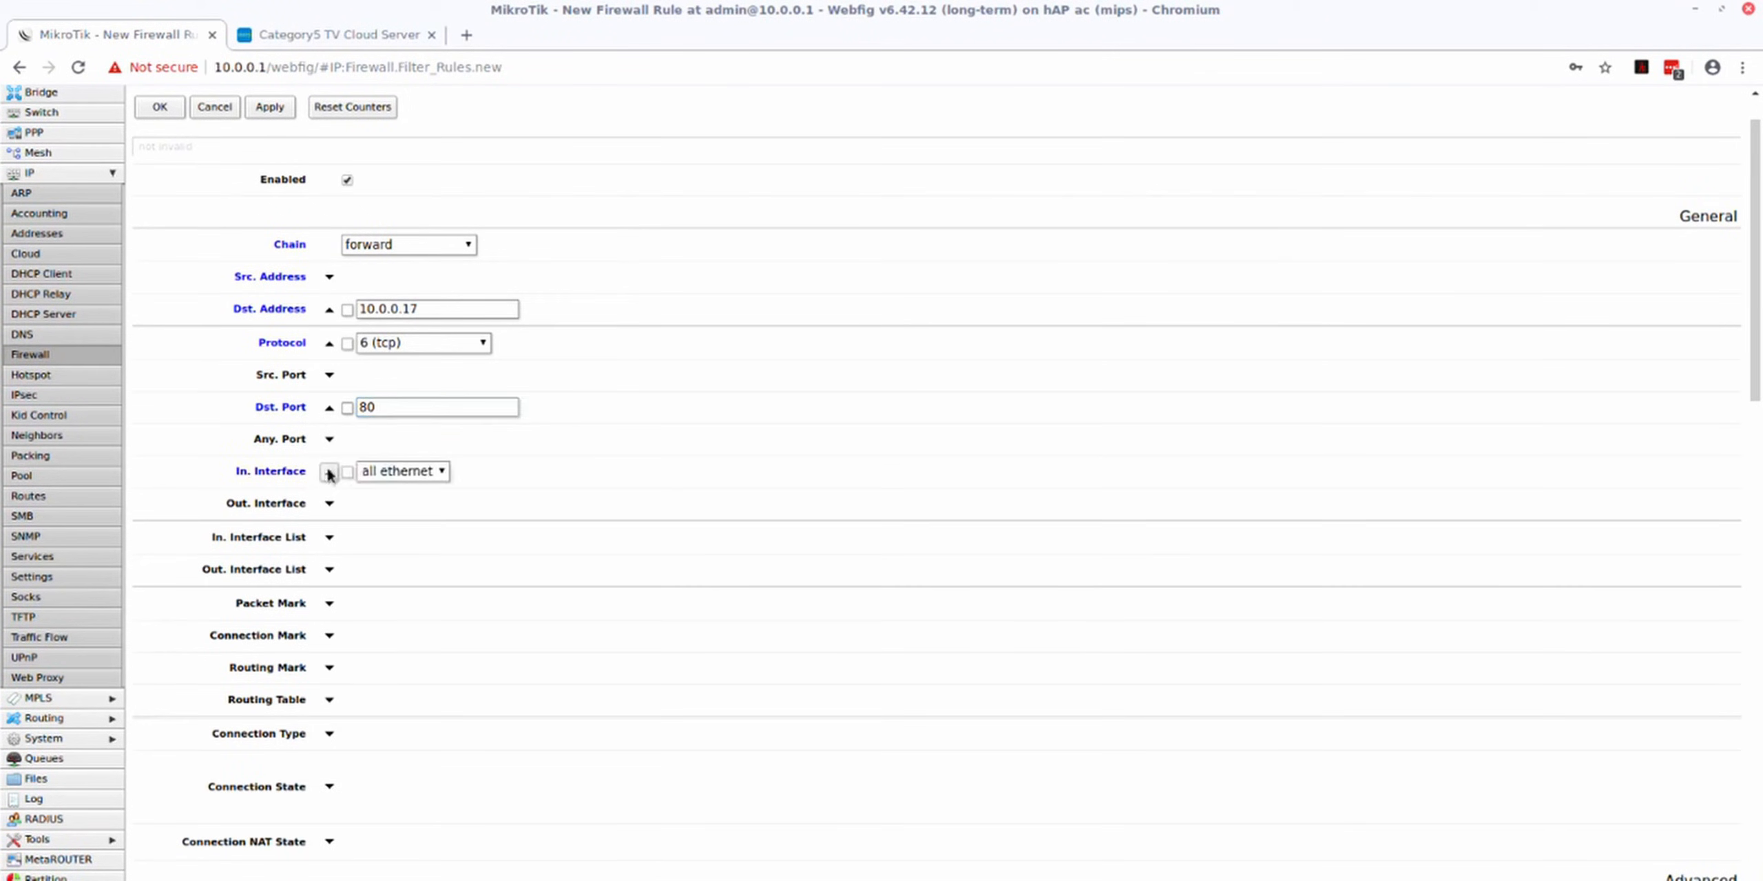
pyautogui.click(380, 470)
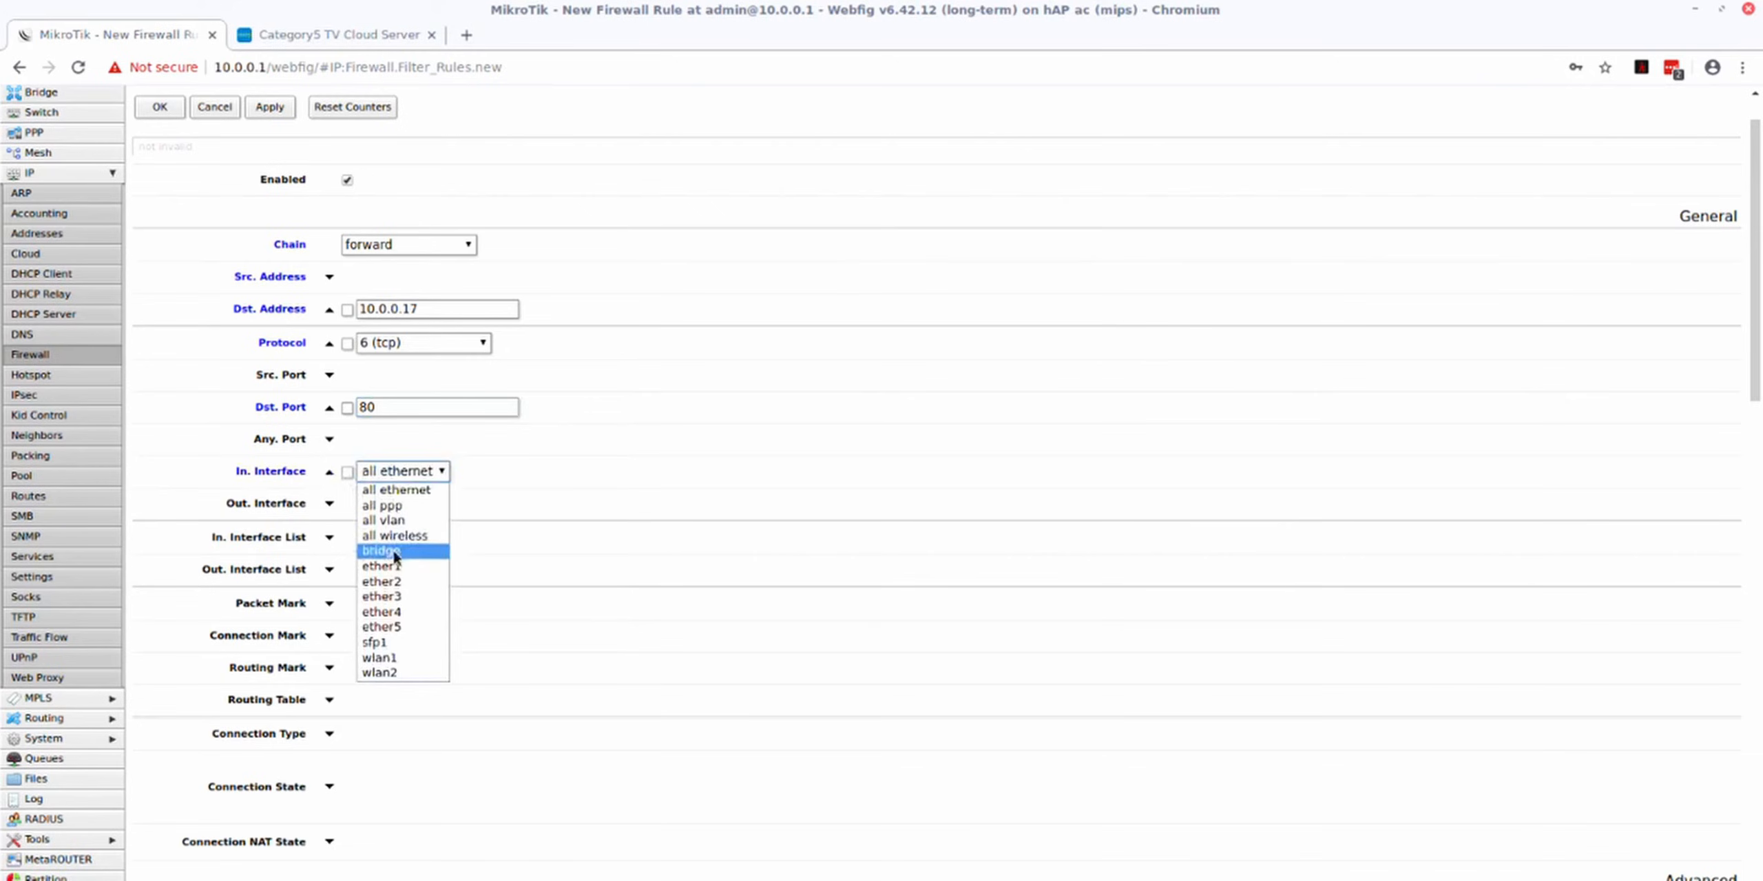
pyautogui.click(396, 568)
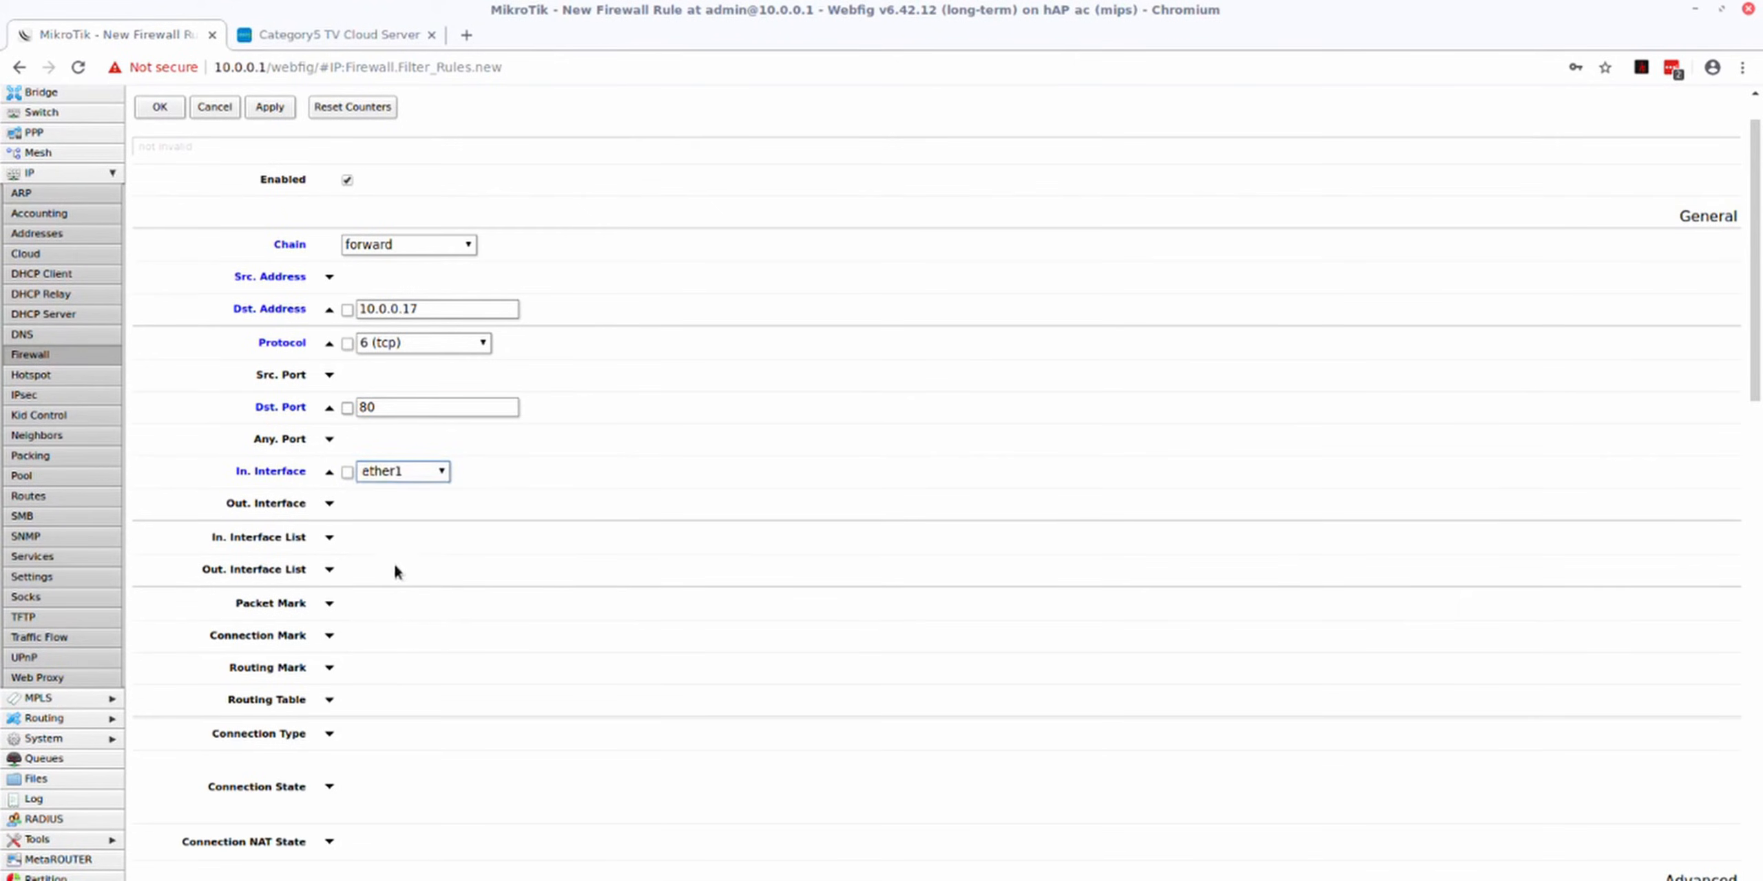
# - Set the port 80 filter rule's action to accept, comment it "NextCloud 80" and save the rule
pyautogui.scroll(-3, 395, 567)
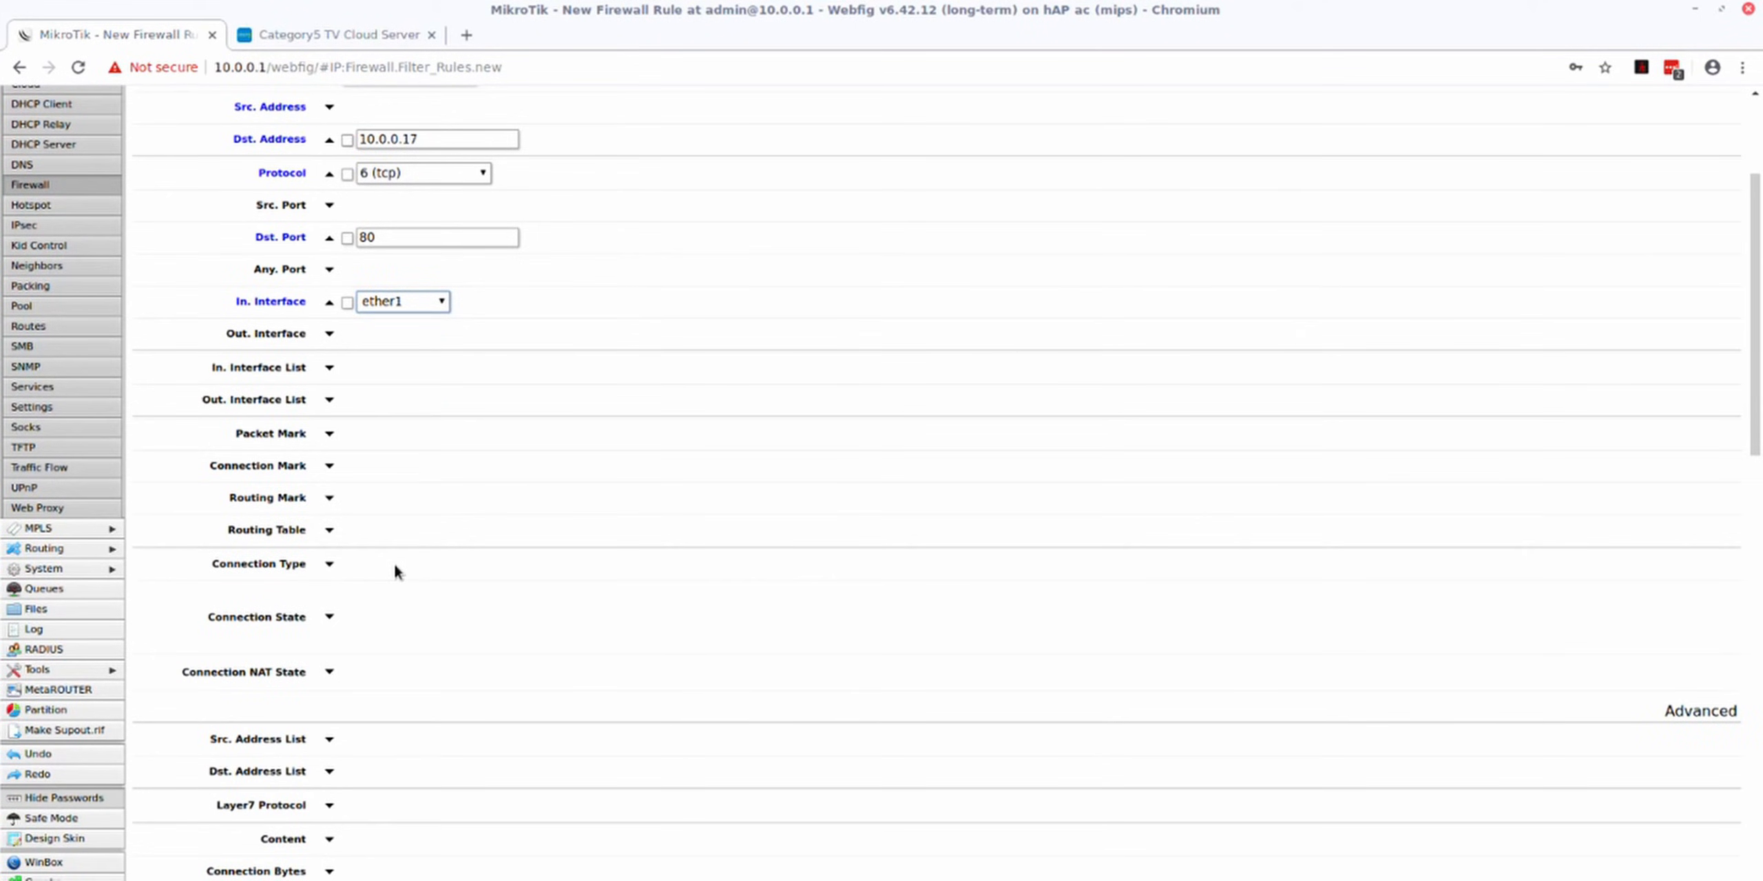
pyautogui.scroll(-13, 394, 568)
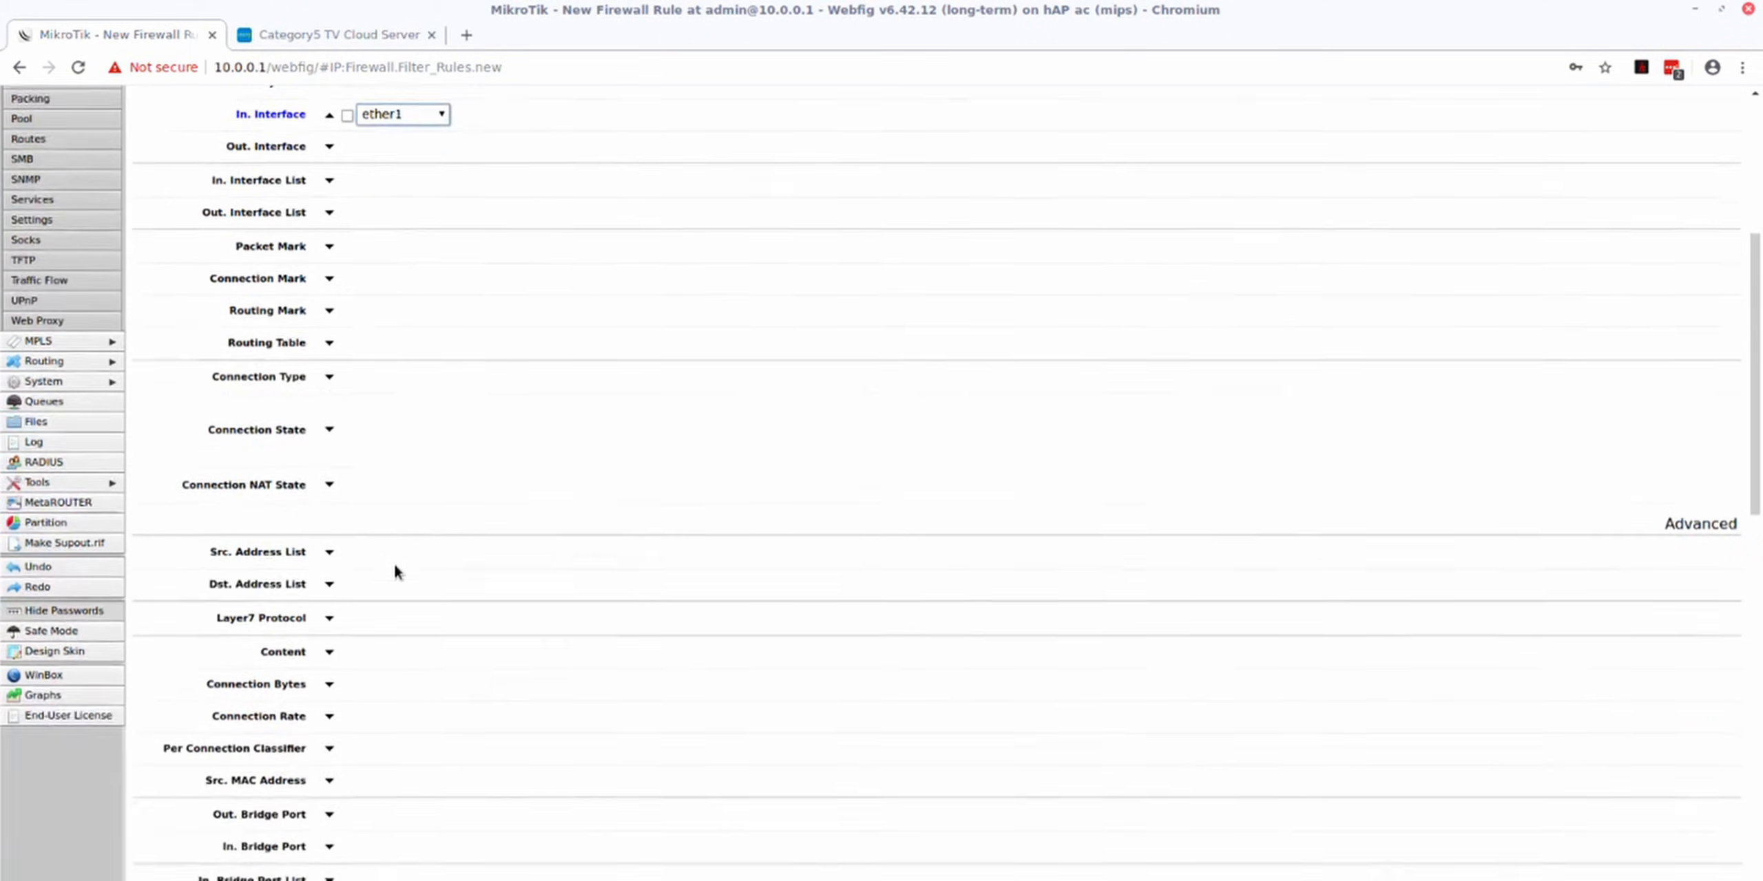
pyautogui.scroll(-6, 395, 568)
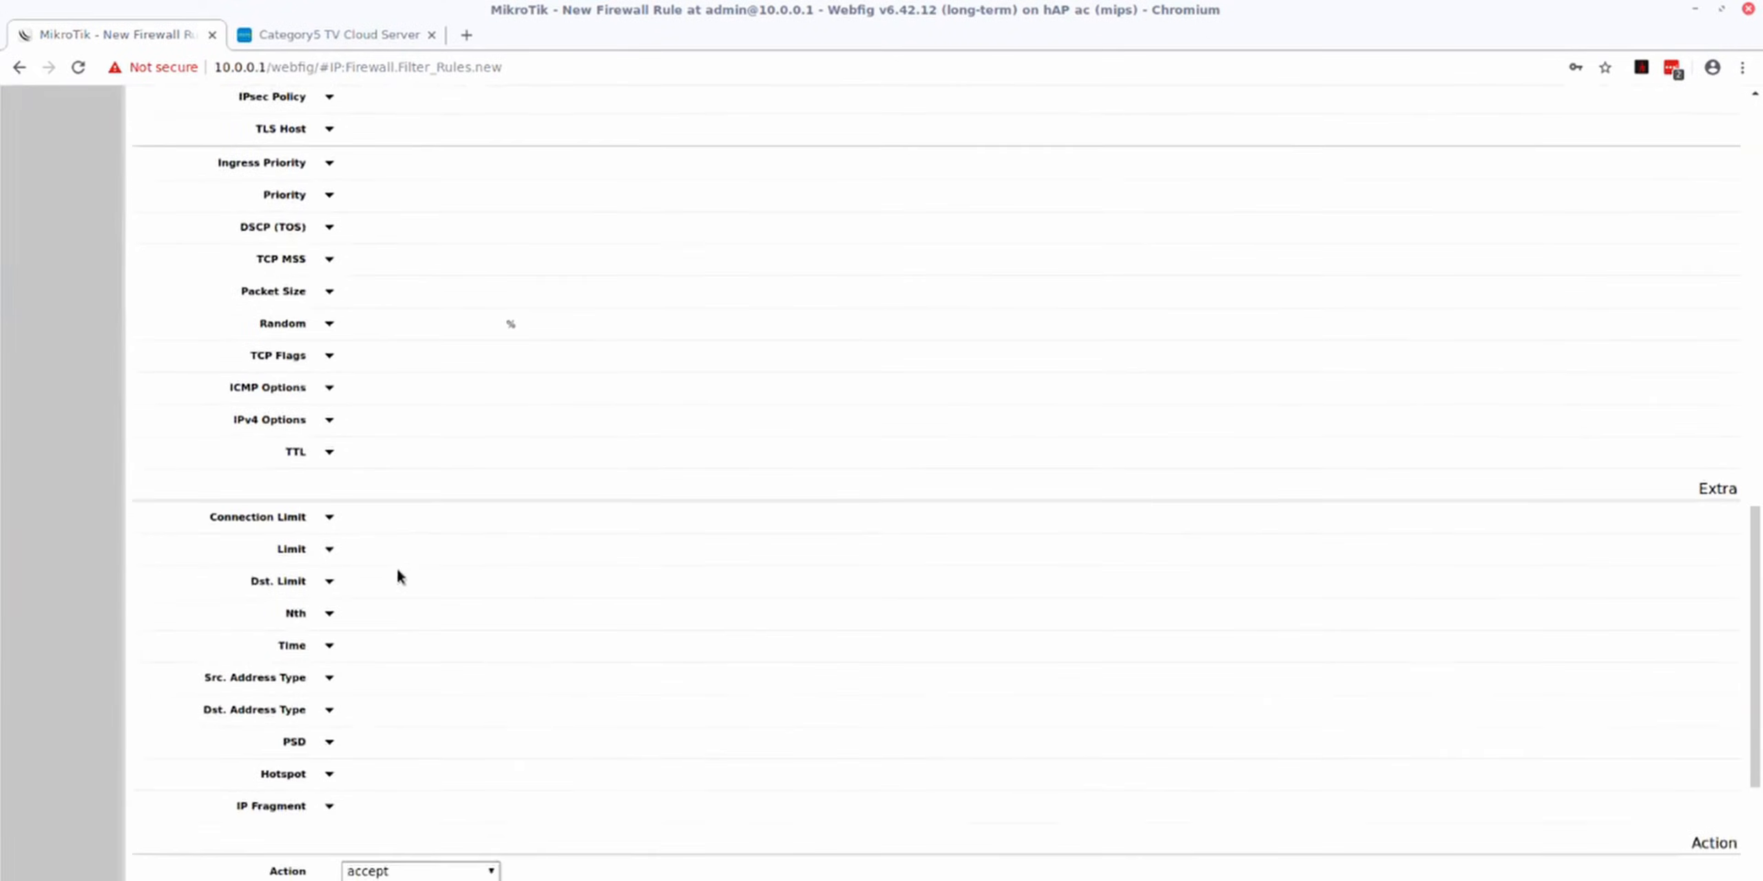
pyautogui.scroll(-3, 397, 571)
pyautogui.scroll(-1, 370, 590)
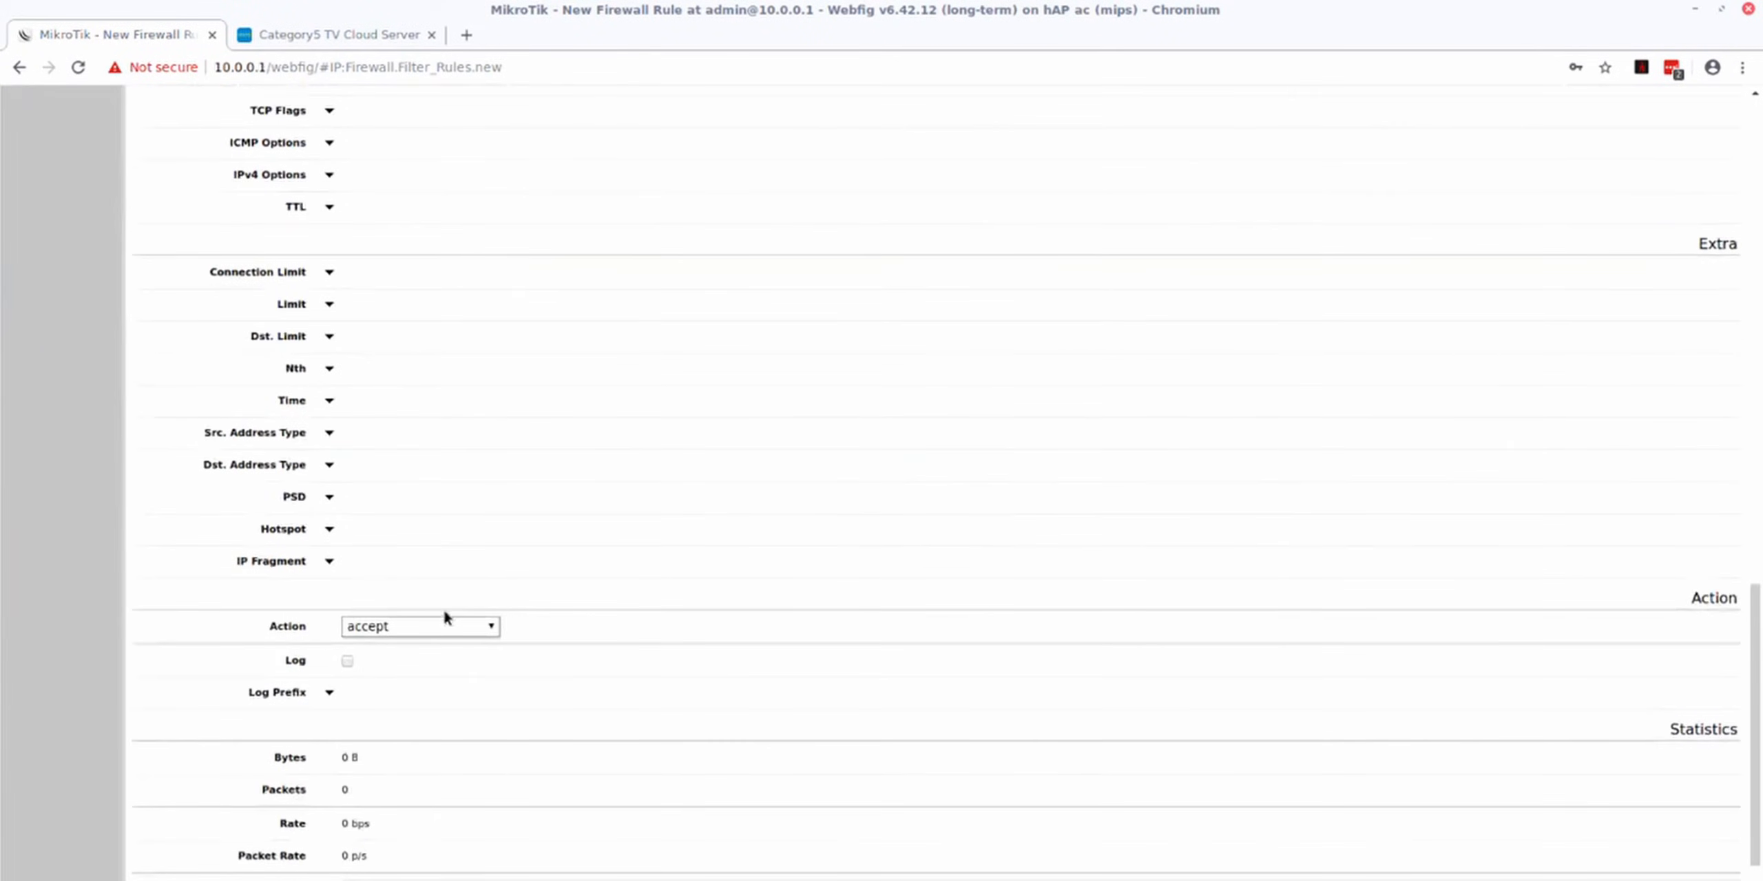
pyautogui.click(374, 628)
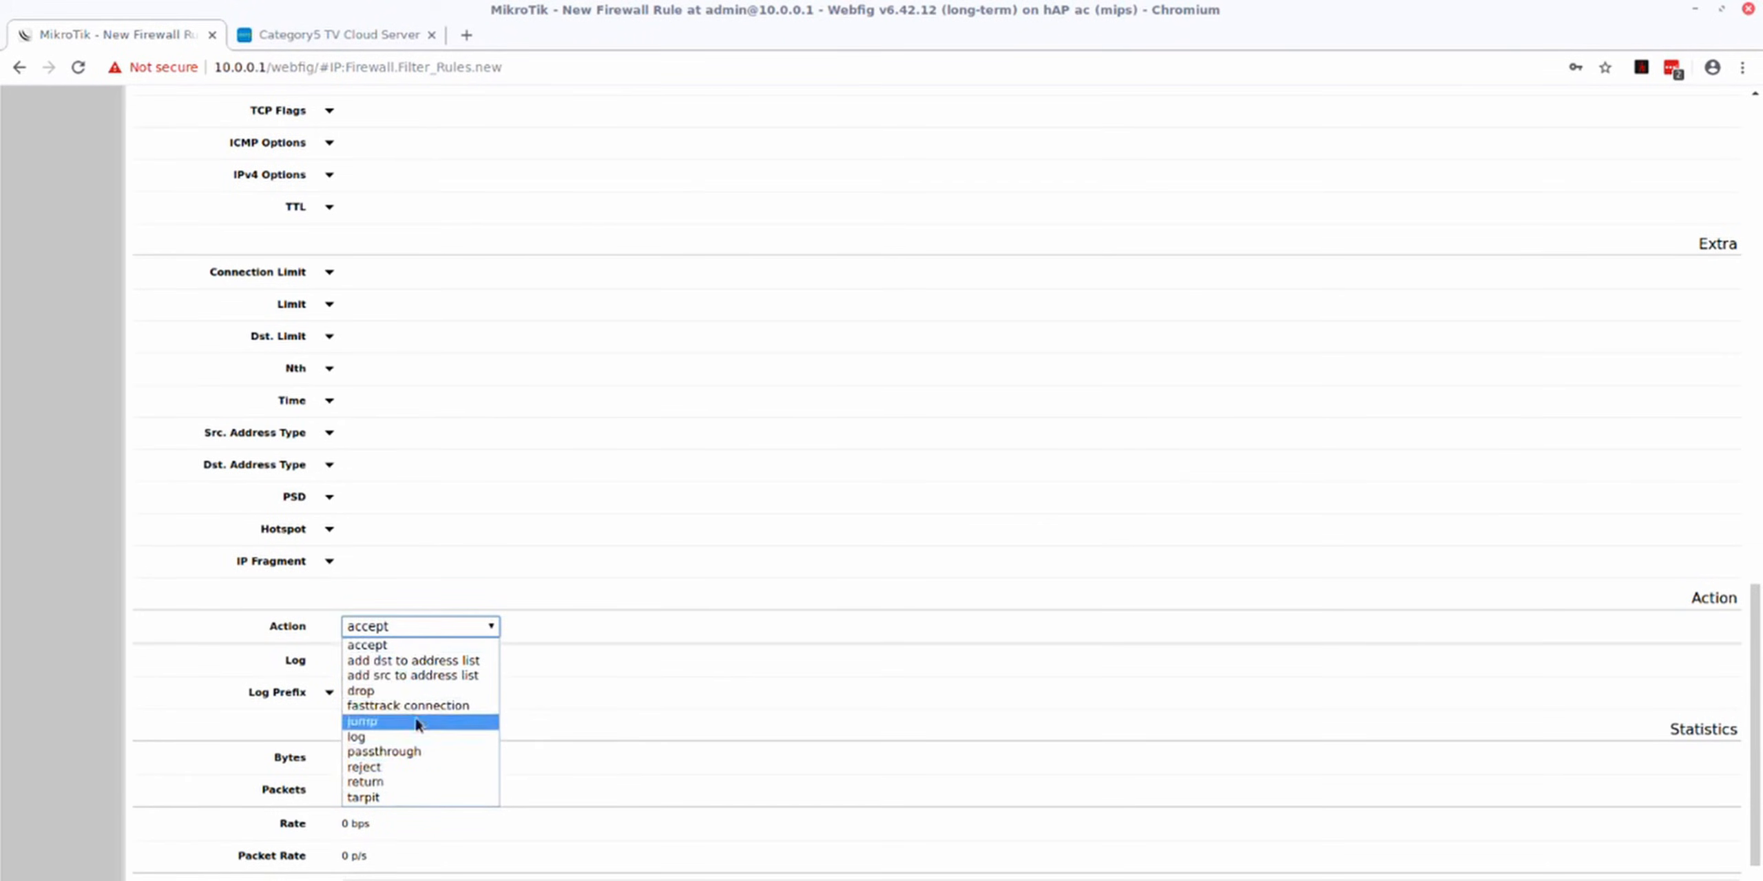
pyautogui.click(383, 645)
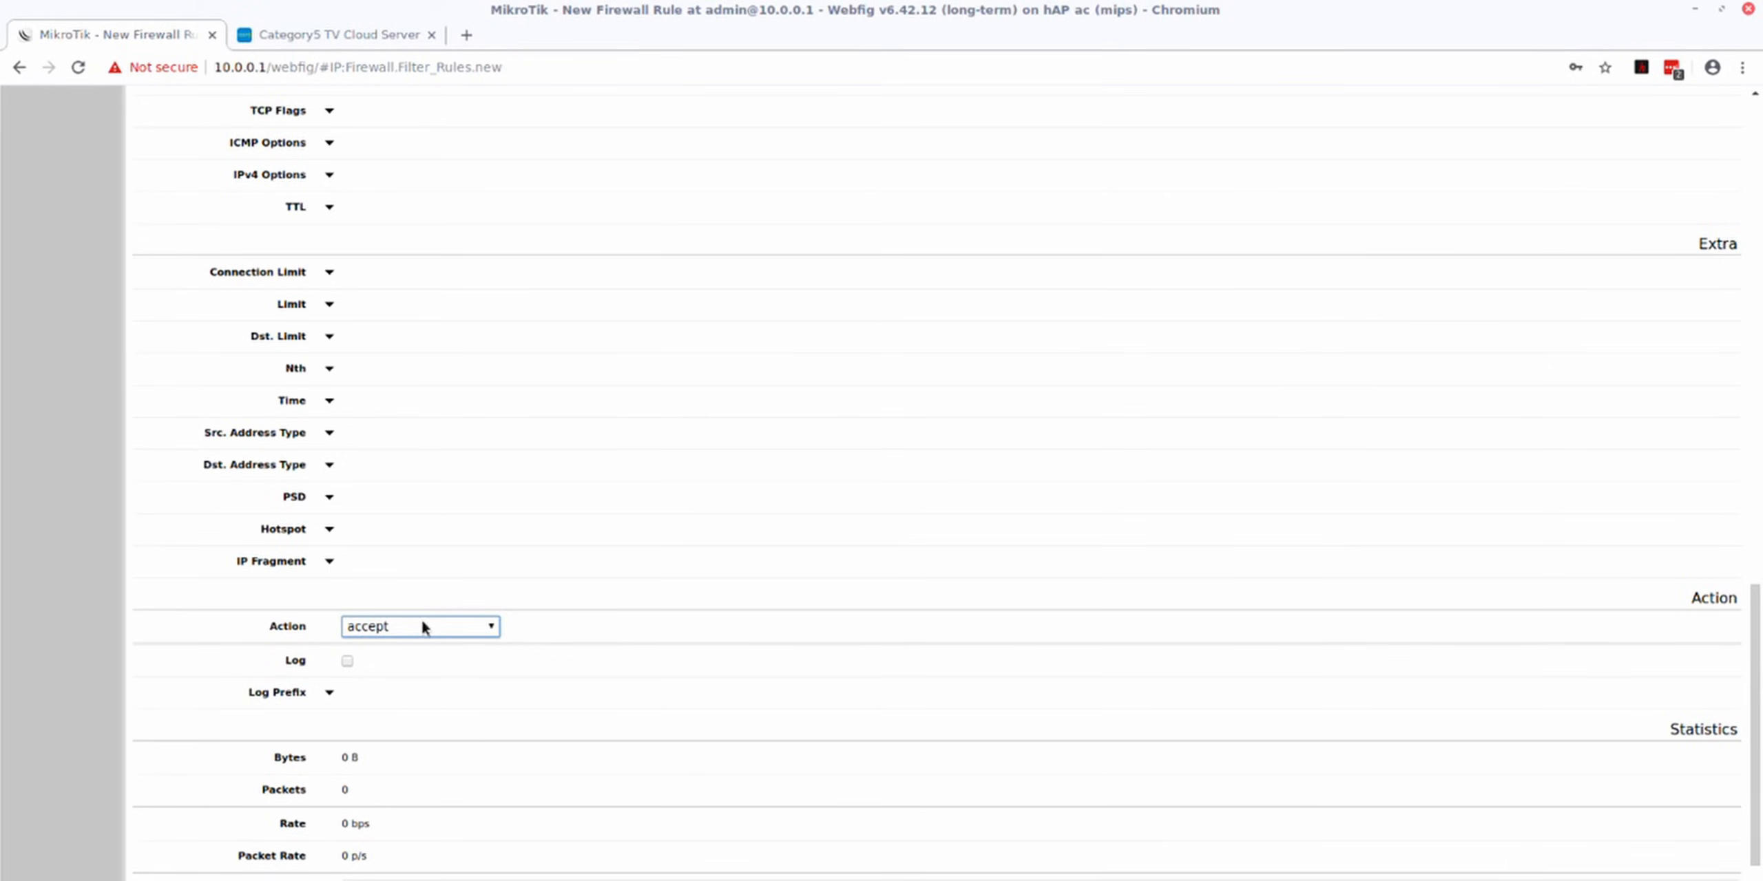
pyautogui.scroll(-4, 503, 635)
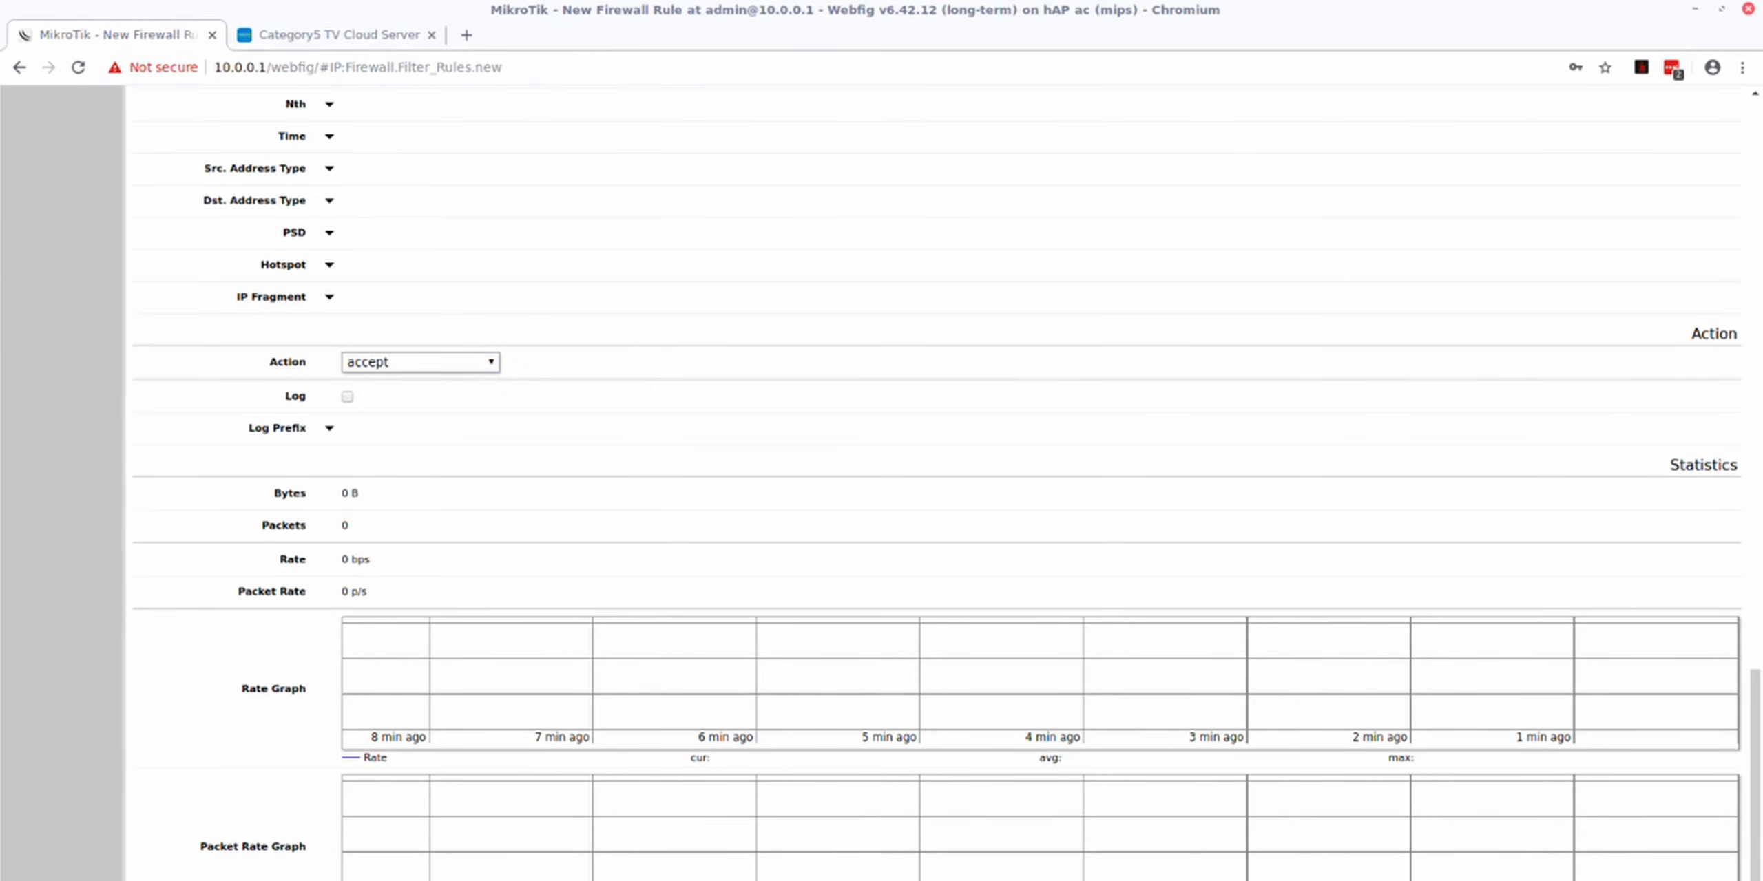
pyautogui.scroll(20, 937, 482)
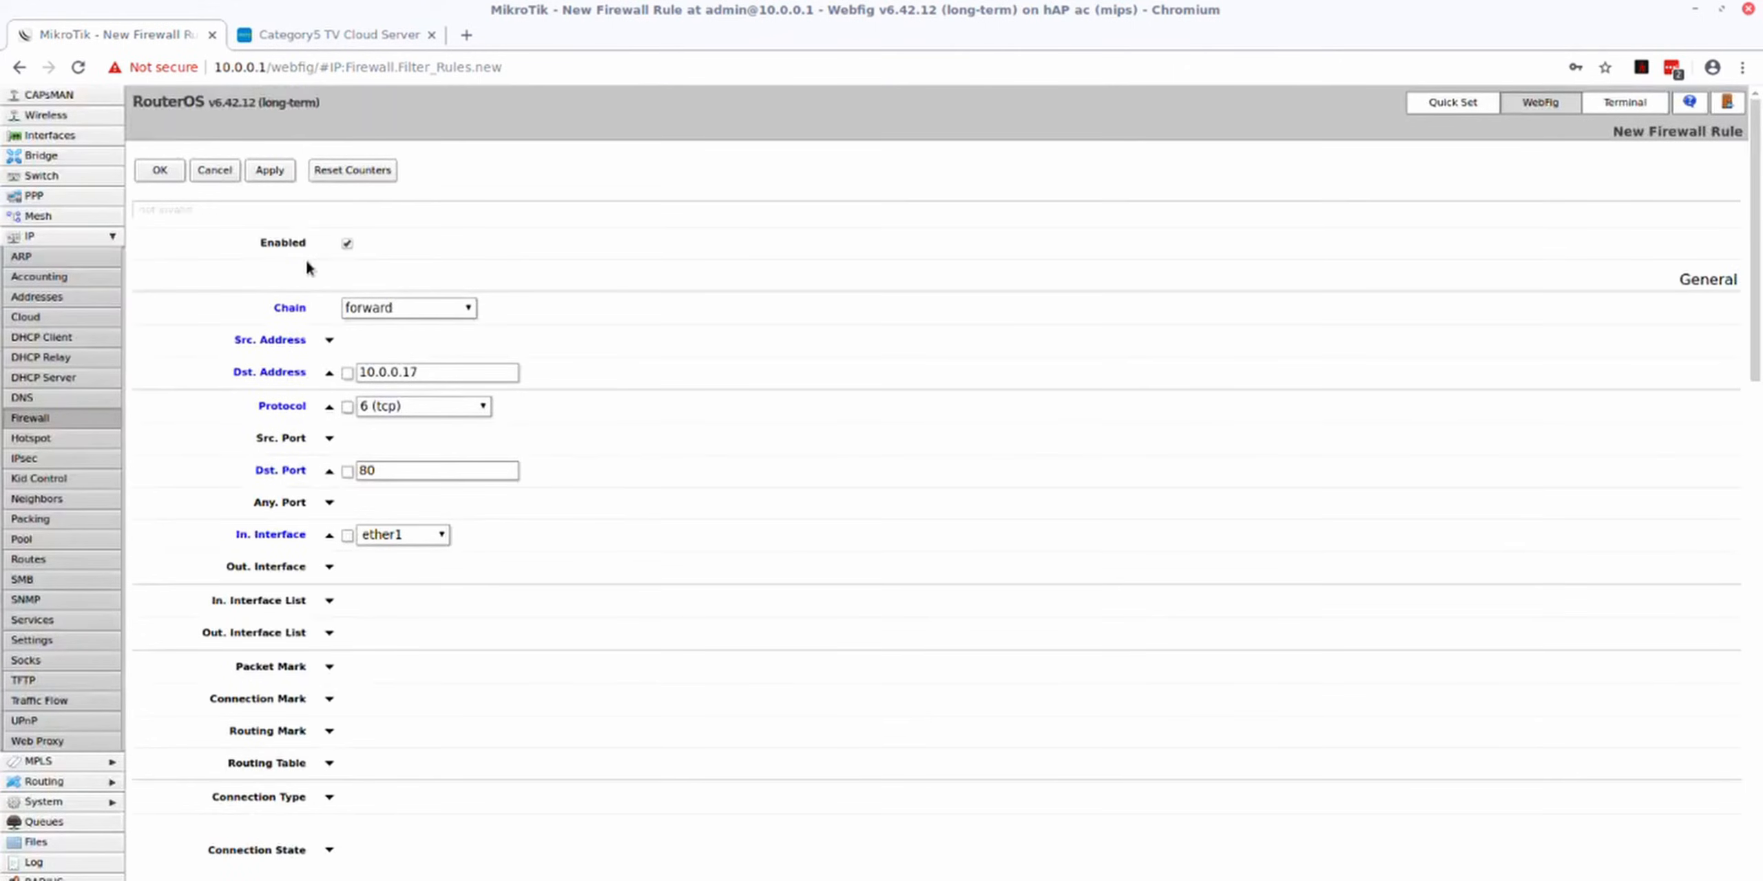
pyautogui.click(159, 172)
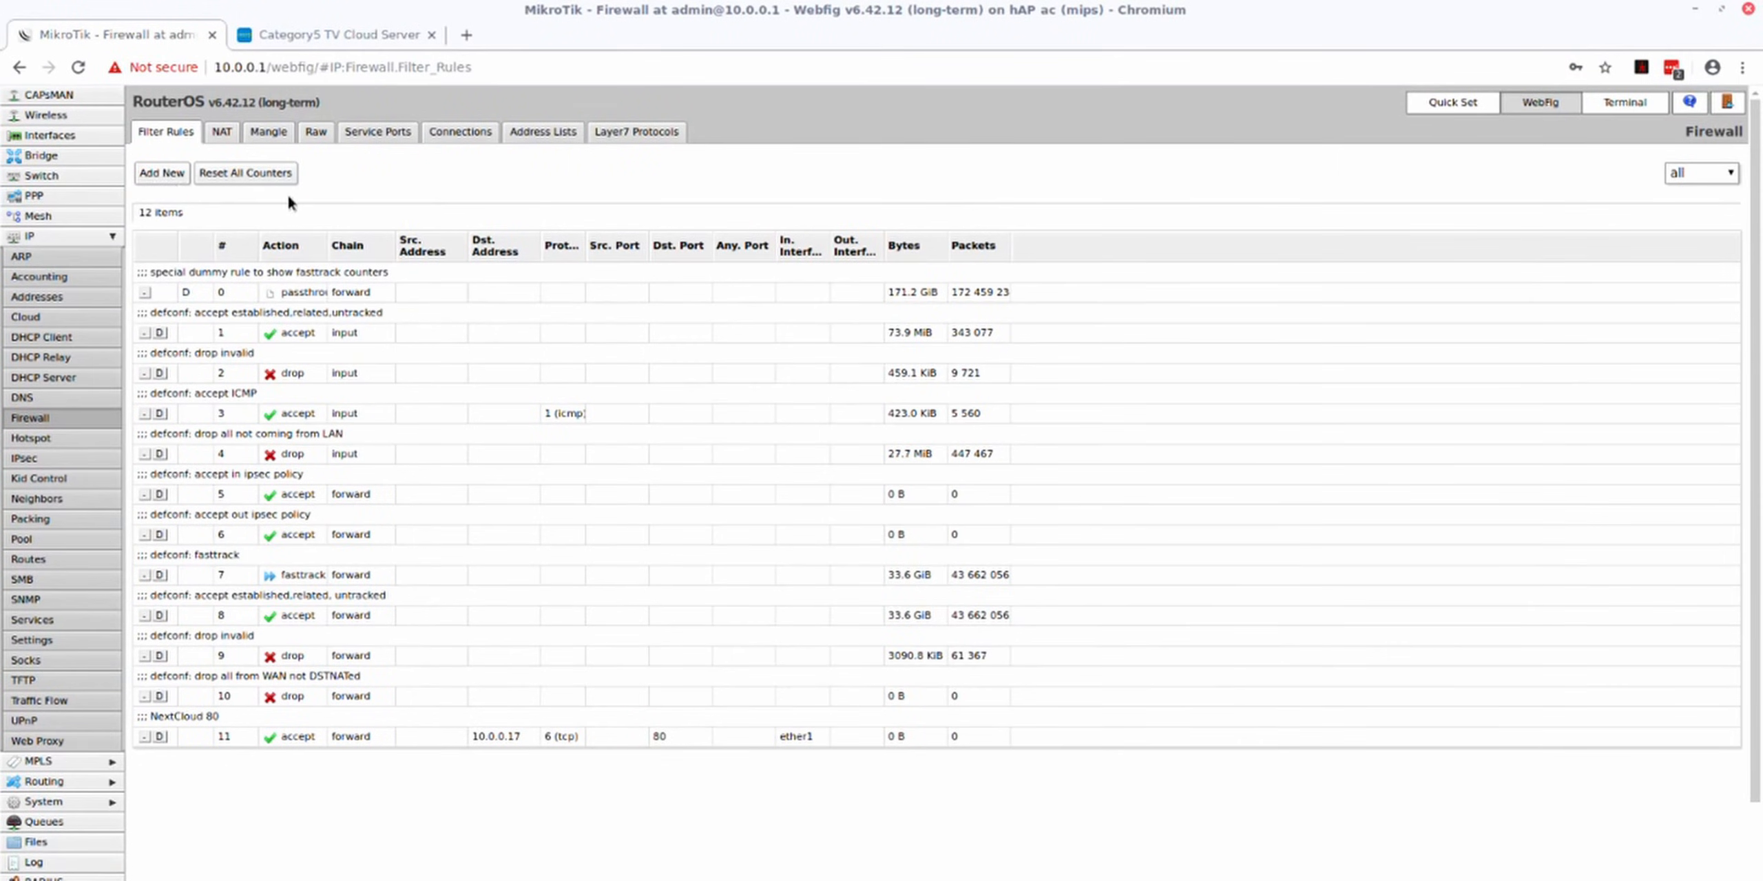
# - Start another filter rule in the forward chain with destination address 10.0.0.17 and protocol 6 (tcp)
pyautogui.click(166, 172)
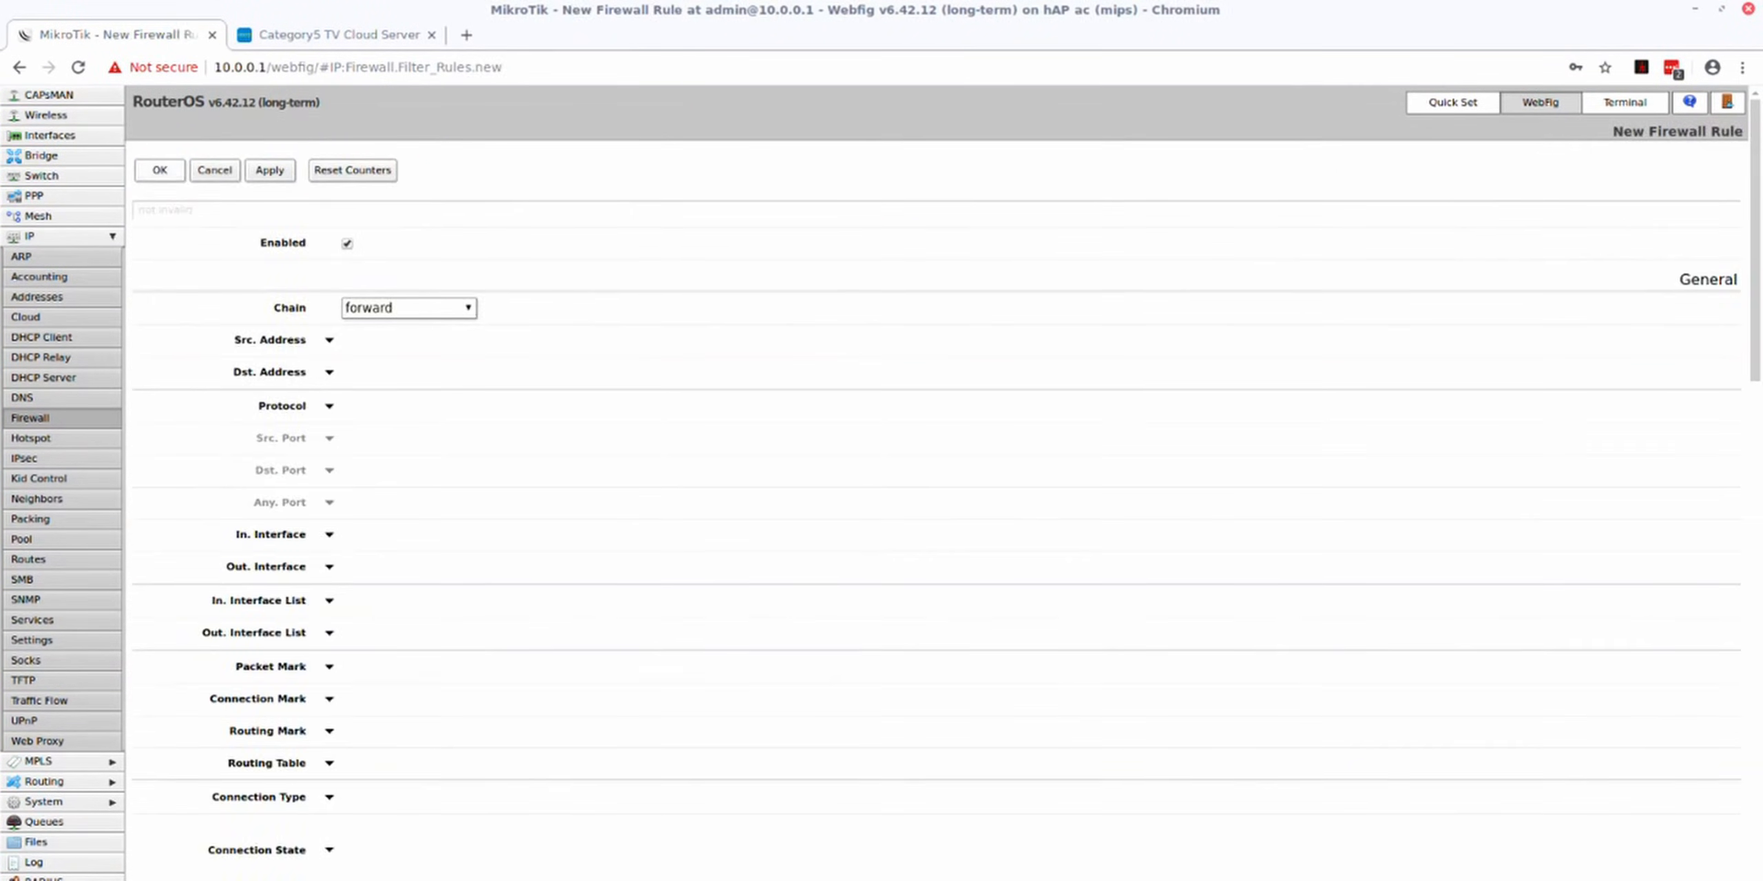
pyautogui.click(330, 372)
pyautogui.doubleClick(434, 377)
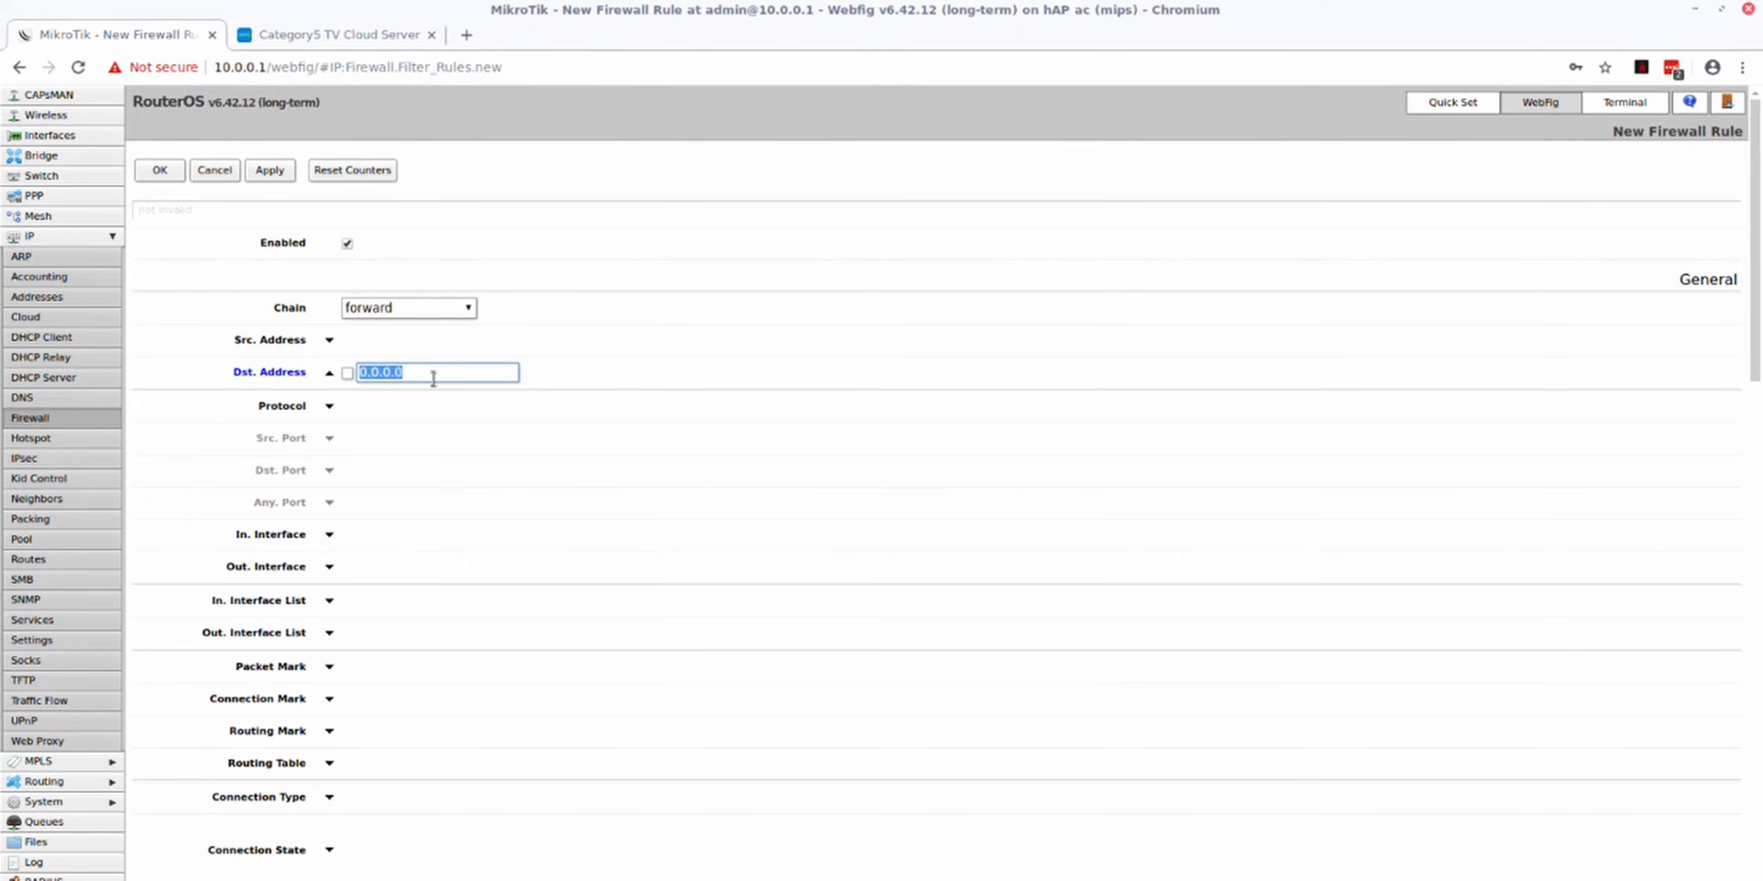
pyautogui.write('10.0.0.17')
pyautogui.click(330, 406)
# - Set the second filter rule's incoming interface to ether1 and its destination port to 443
pyautogui.click(330, 535)
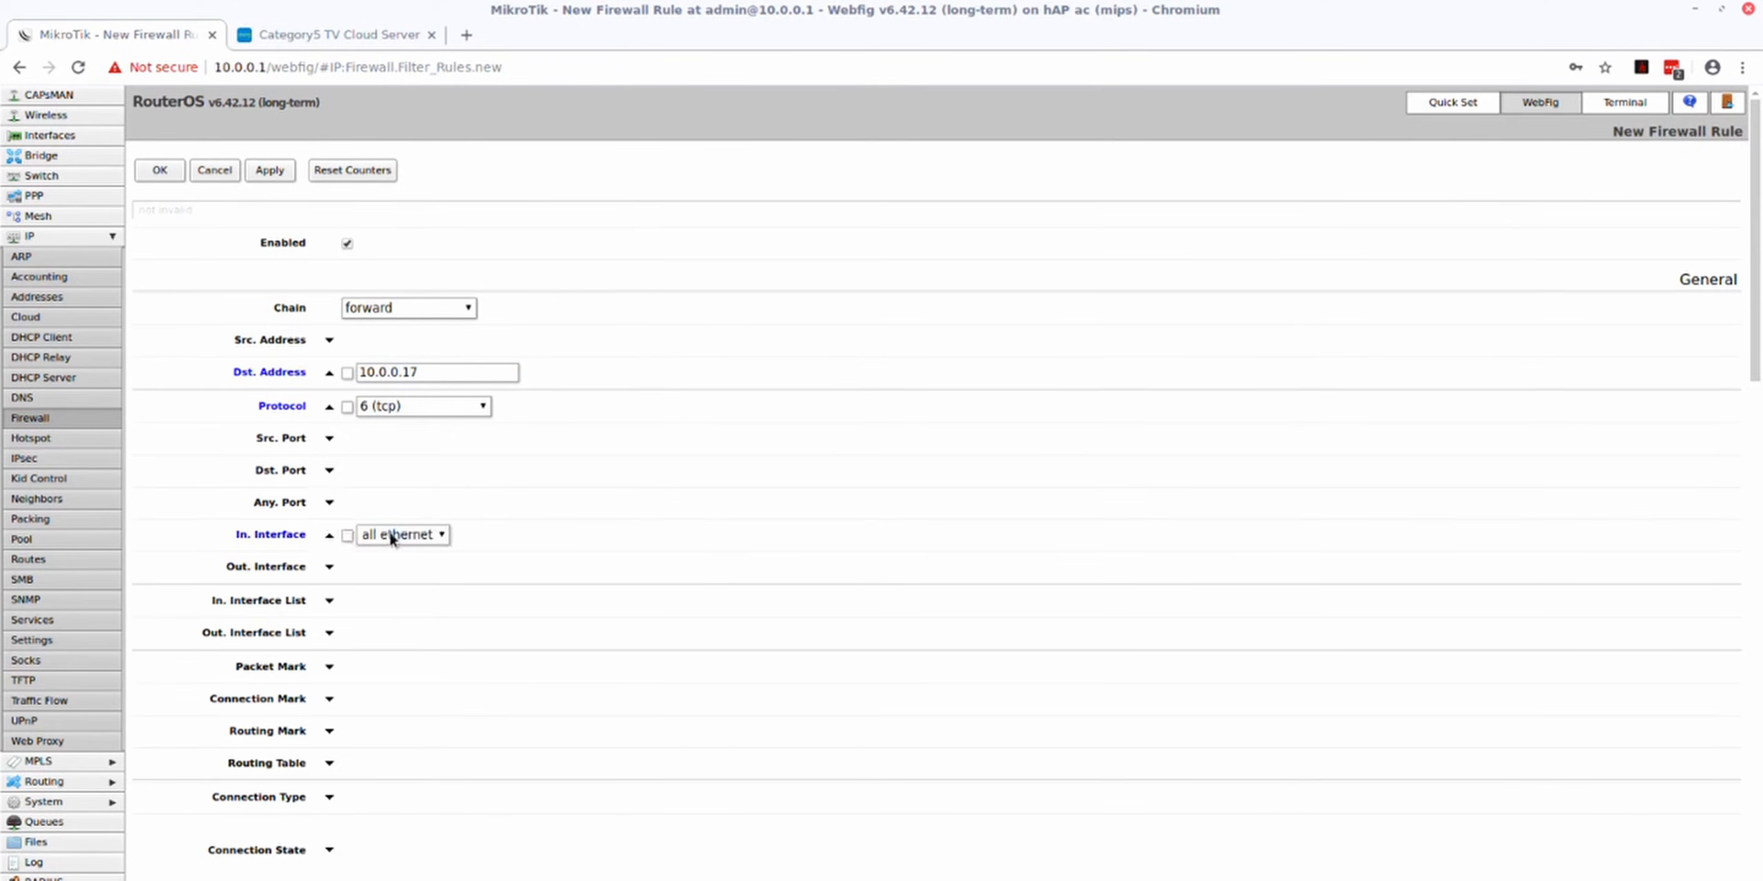
pyautogui.click(399, 536)
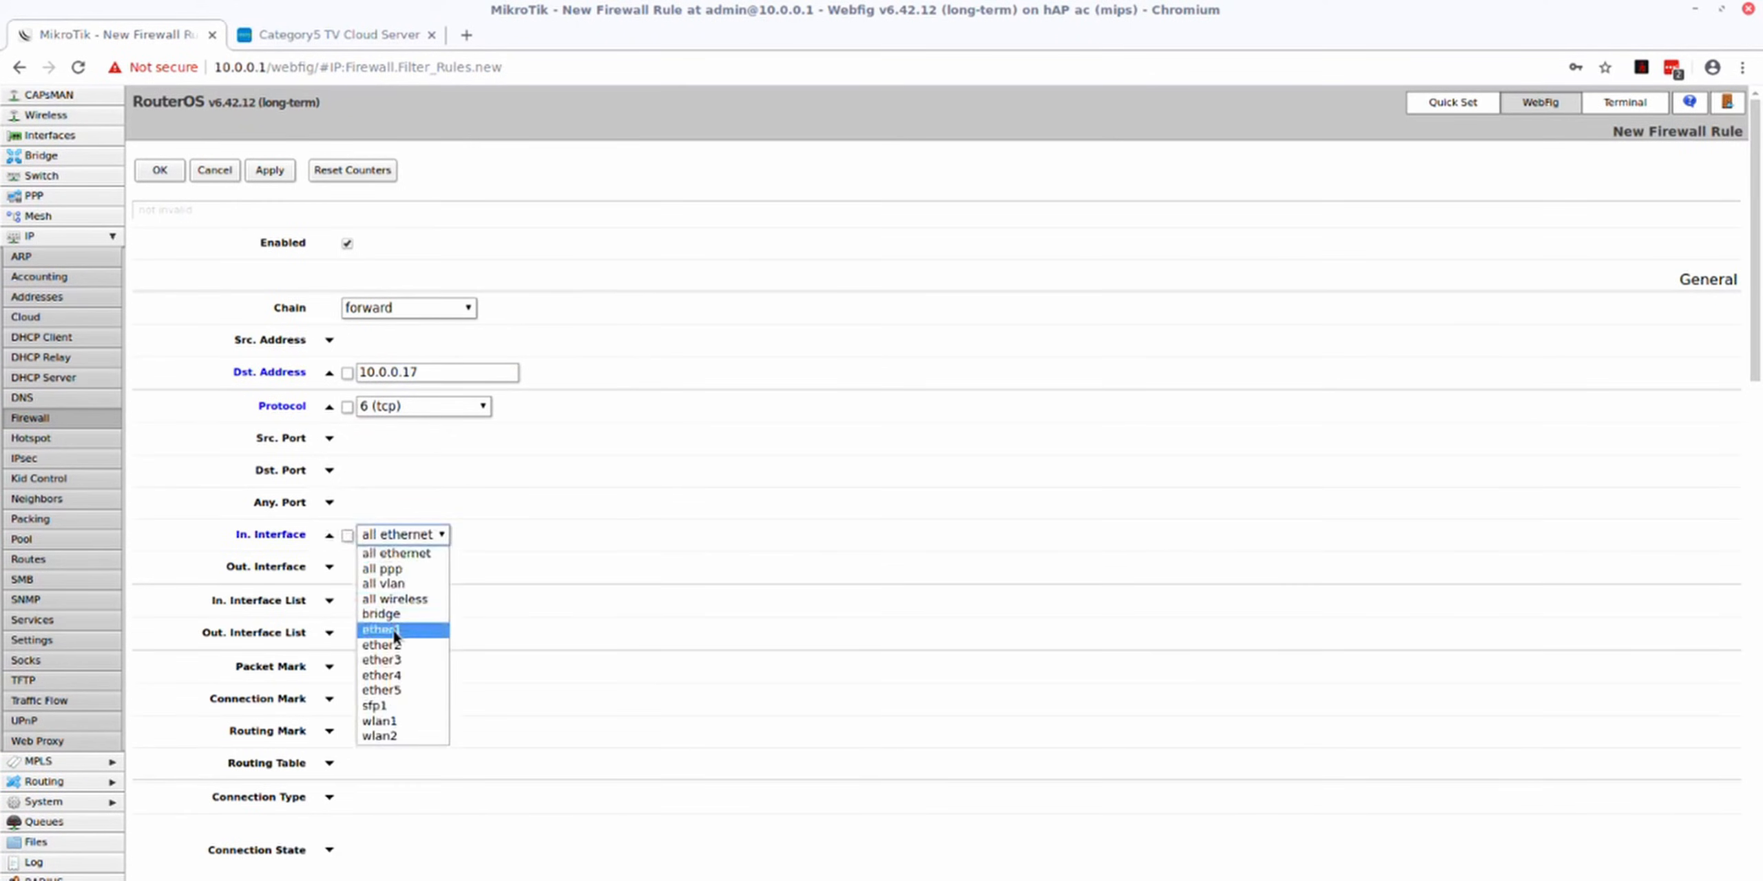
pyautogui.click(392, 628)
pyautogui.scroll(-1, 393, 632)
pyautogui.scroll(-5, 392, 628)
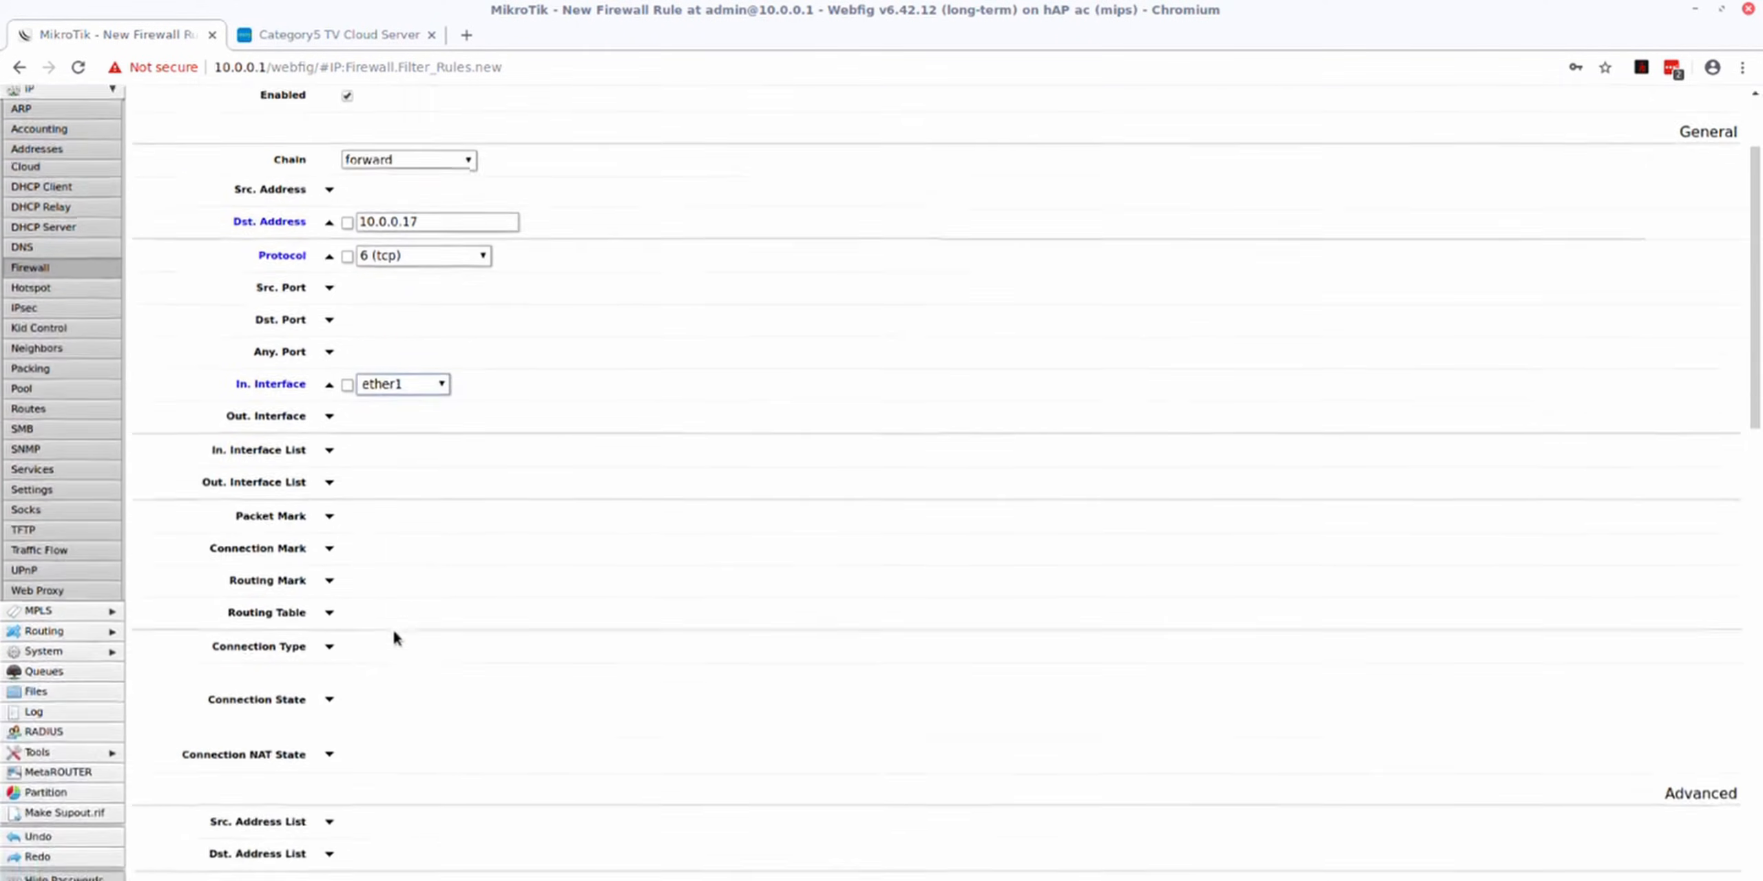
pyautogui.scroll(3, 392, 628)
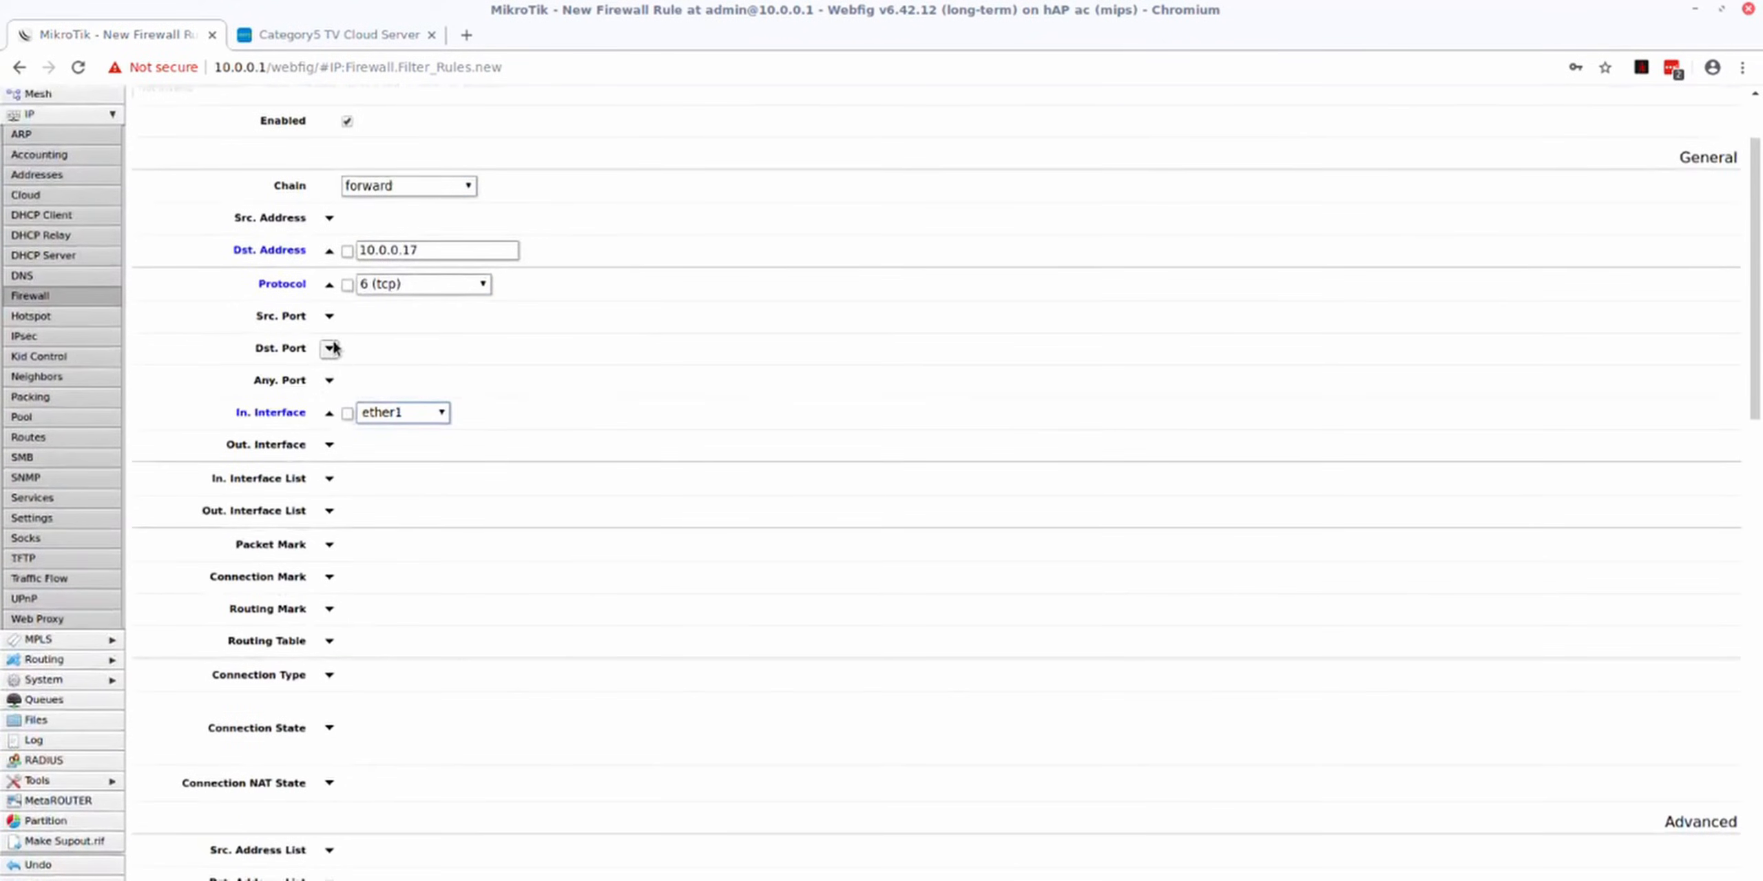
pyautogui.click(330, 349)
pyautogui.click(373, 347)
pyautogui.write('443')
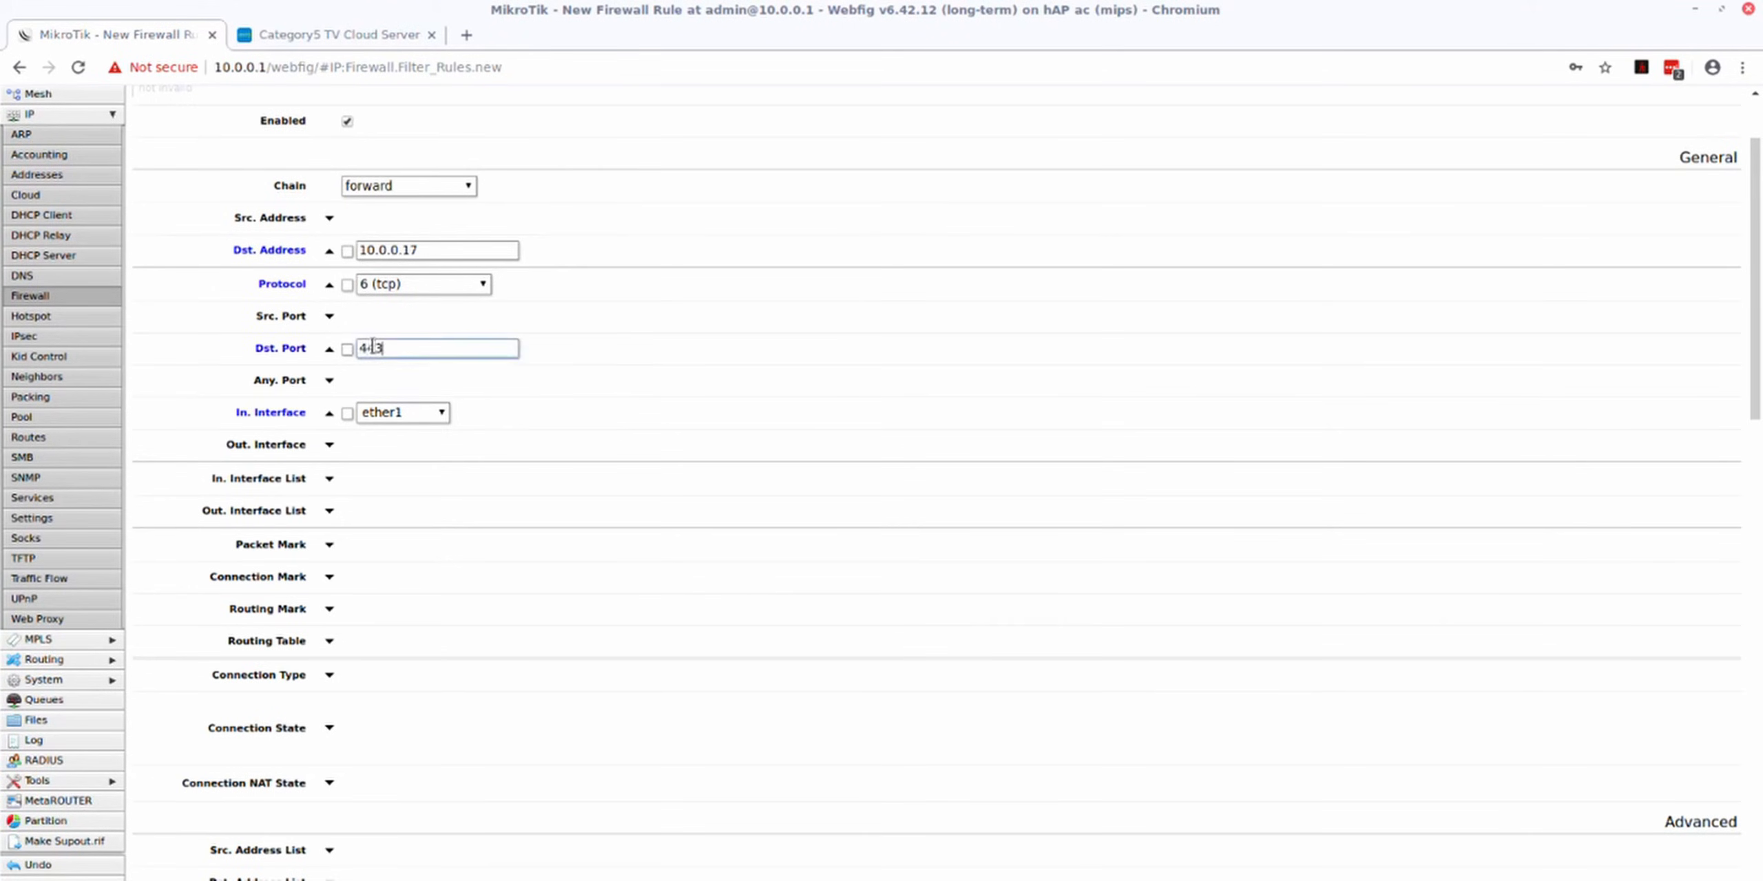
# - Comment the port 443 filter rule "NextCloud 443", keep its action as accept and save the rule
pyautogui.scroll(-20, 565, 442)
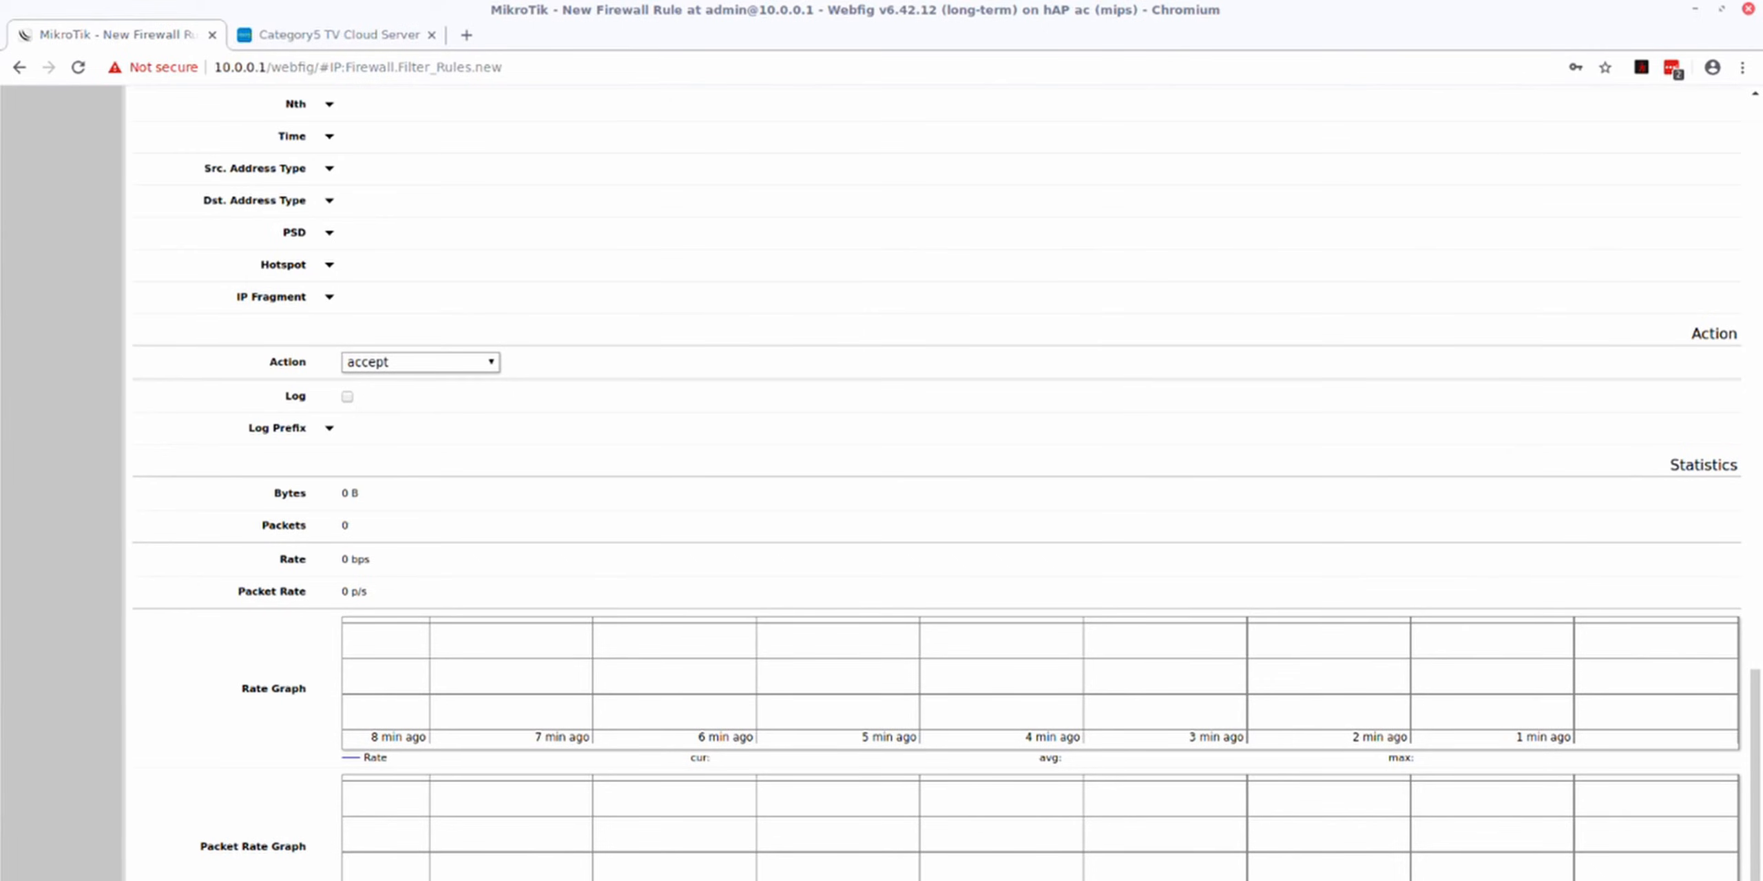
pyautogui.scroll(9, 943, 482)
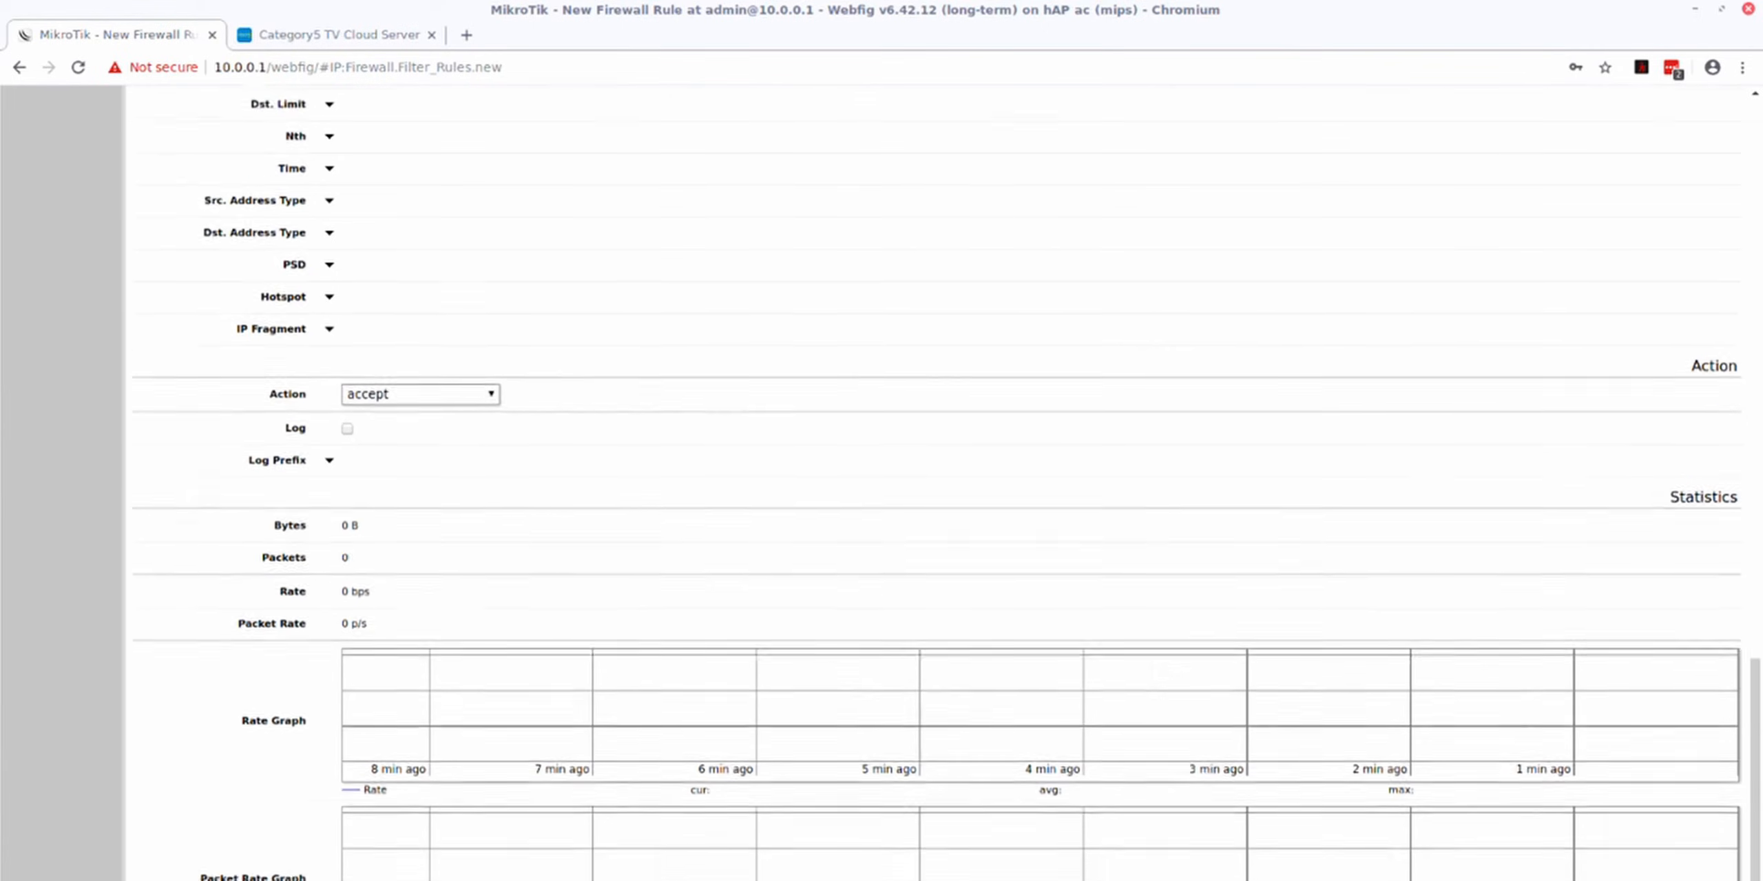
pyautogui.scroll(18, 943, 482)
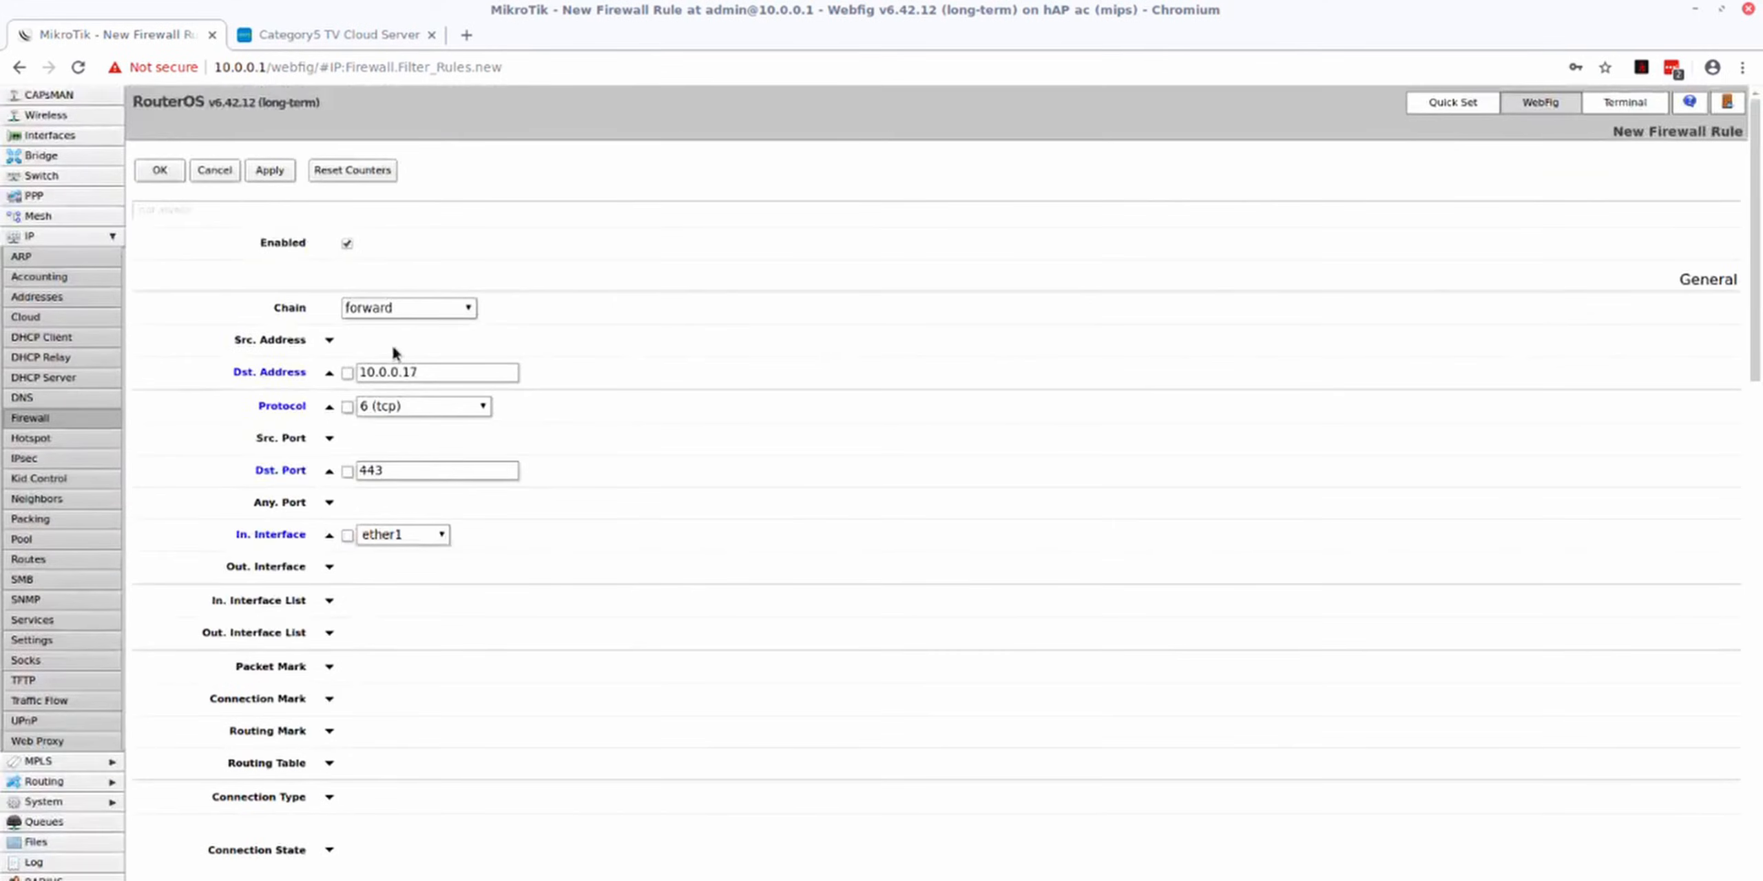
pyautogui.click(160, 170)
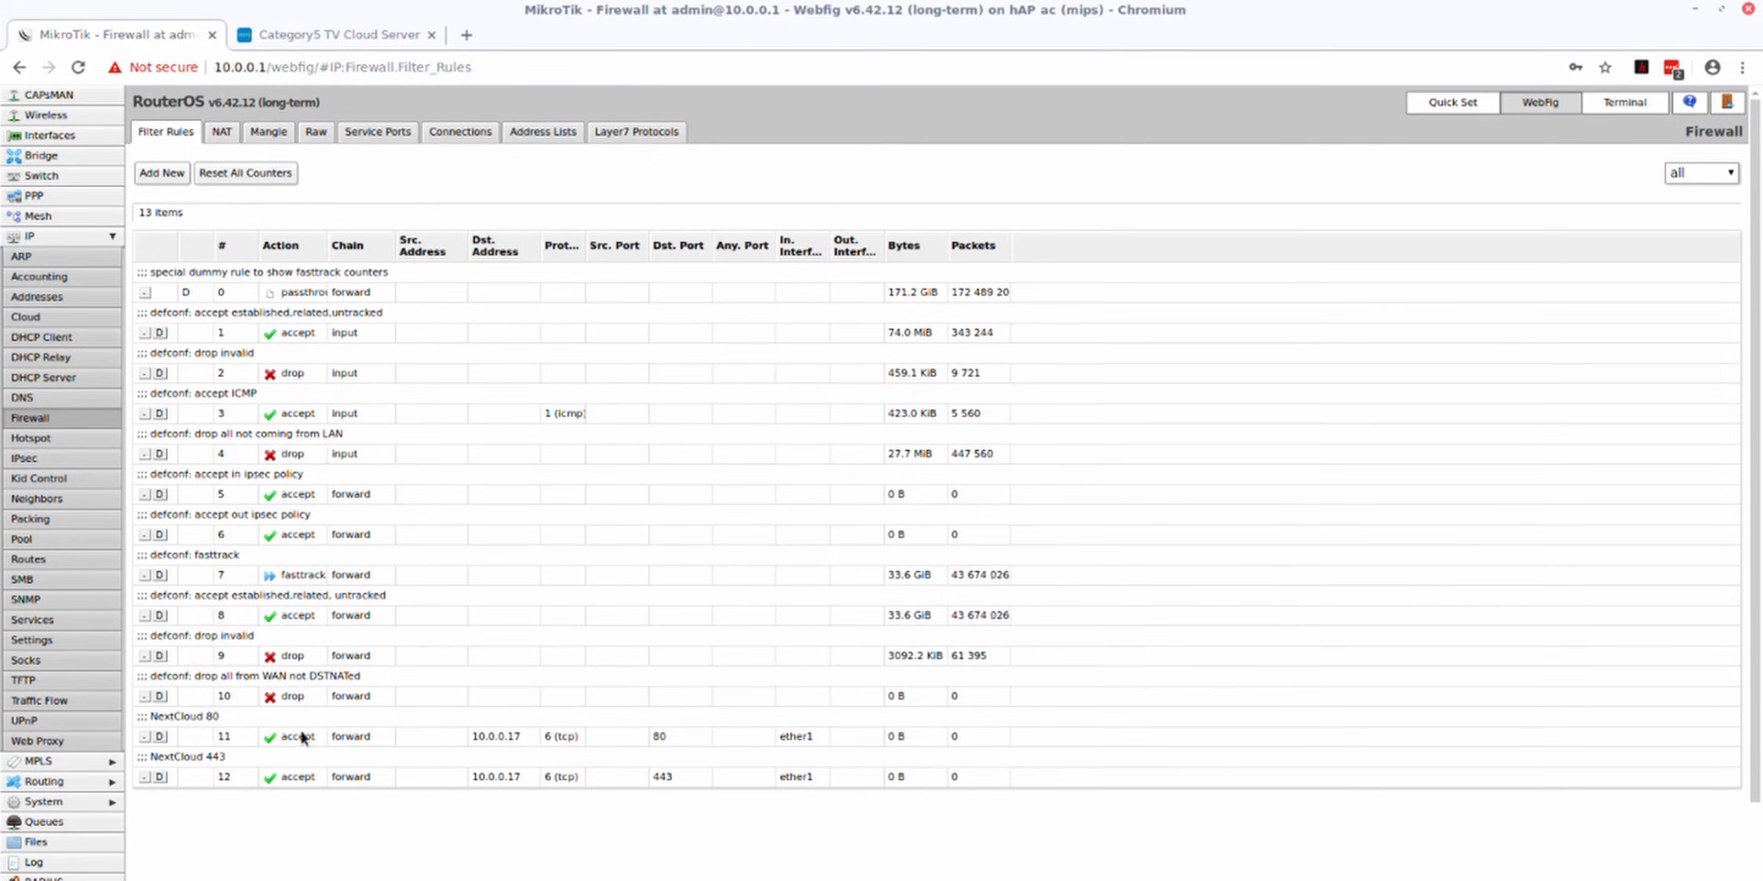
# - Move the NextCloud 80 and NextCloud 443 rules directly below the "drop all not coming from LAN" rule, in that order
pyautogui.moveTo(299, 741); pyautogui.dragTo(327, 458)
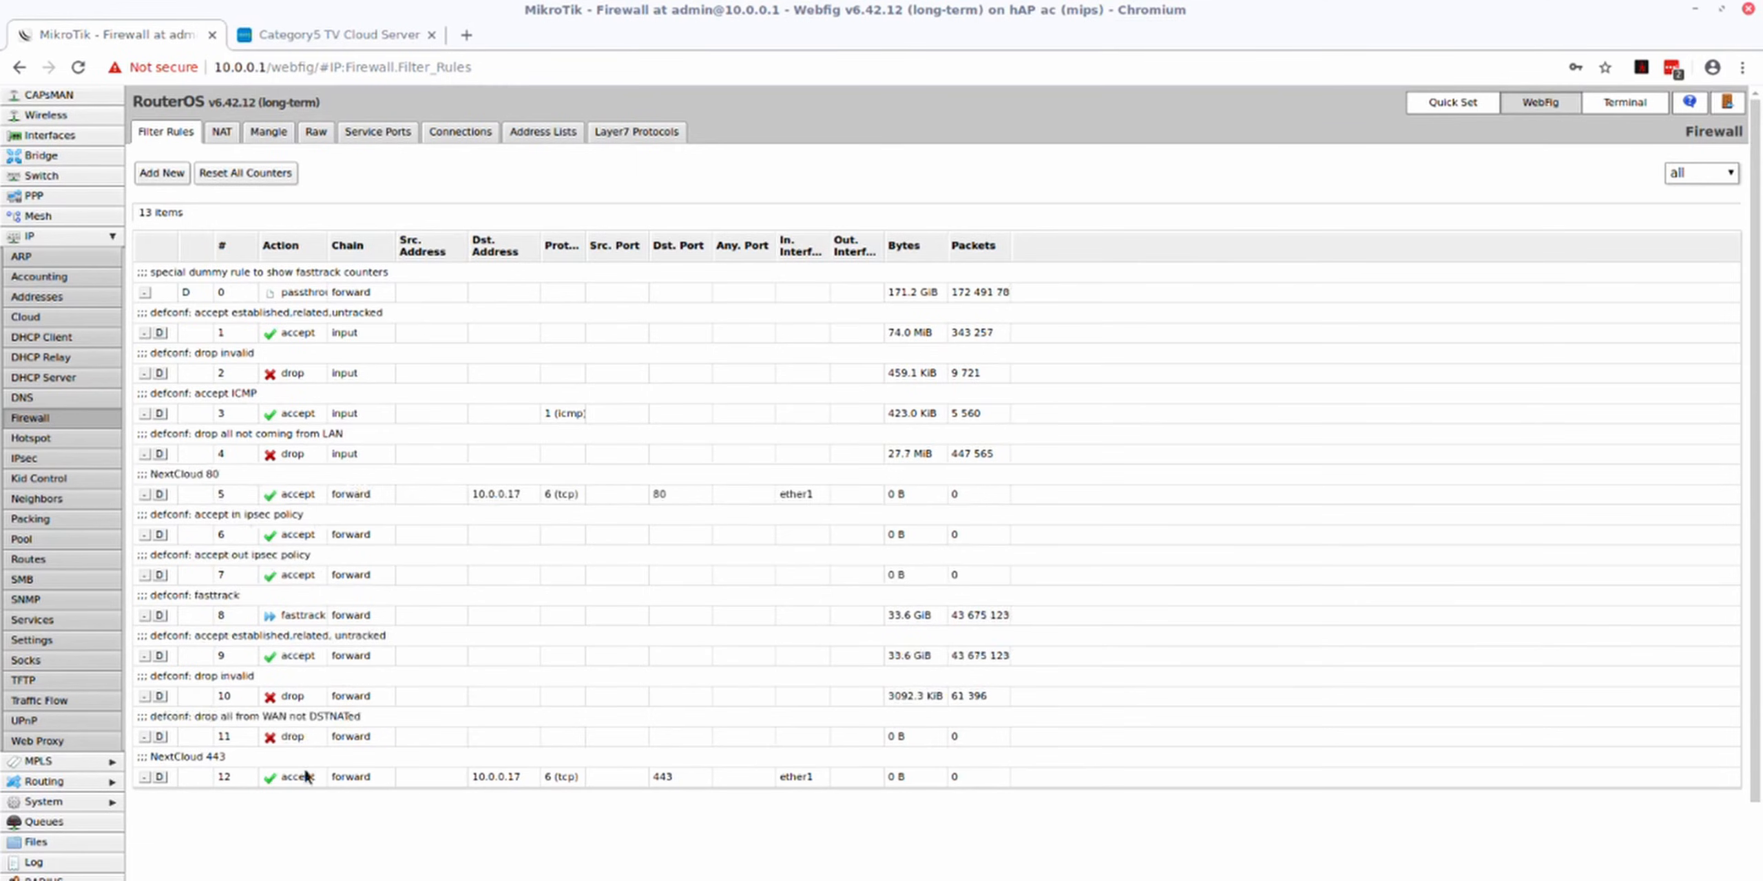
pyautogui.moveTo(307, 777); pyautogui.dragTo(377, 491)
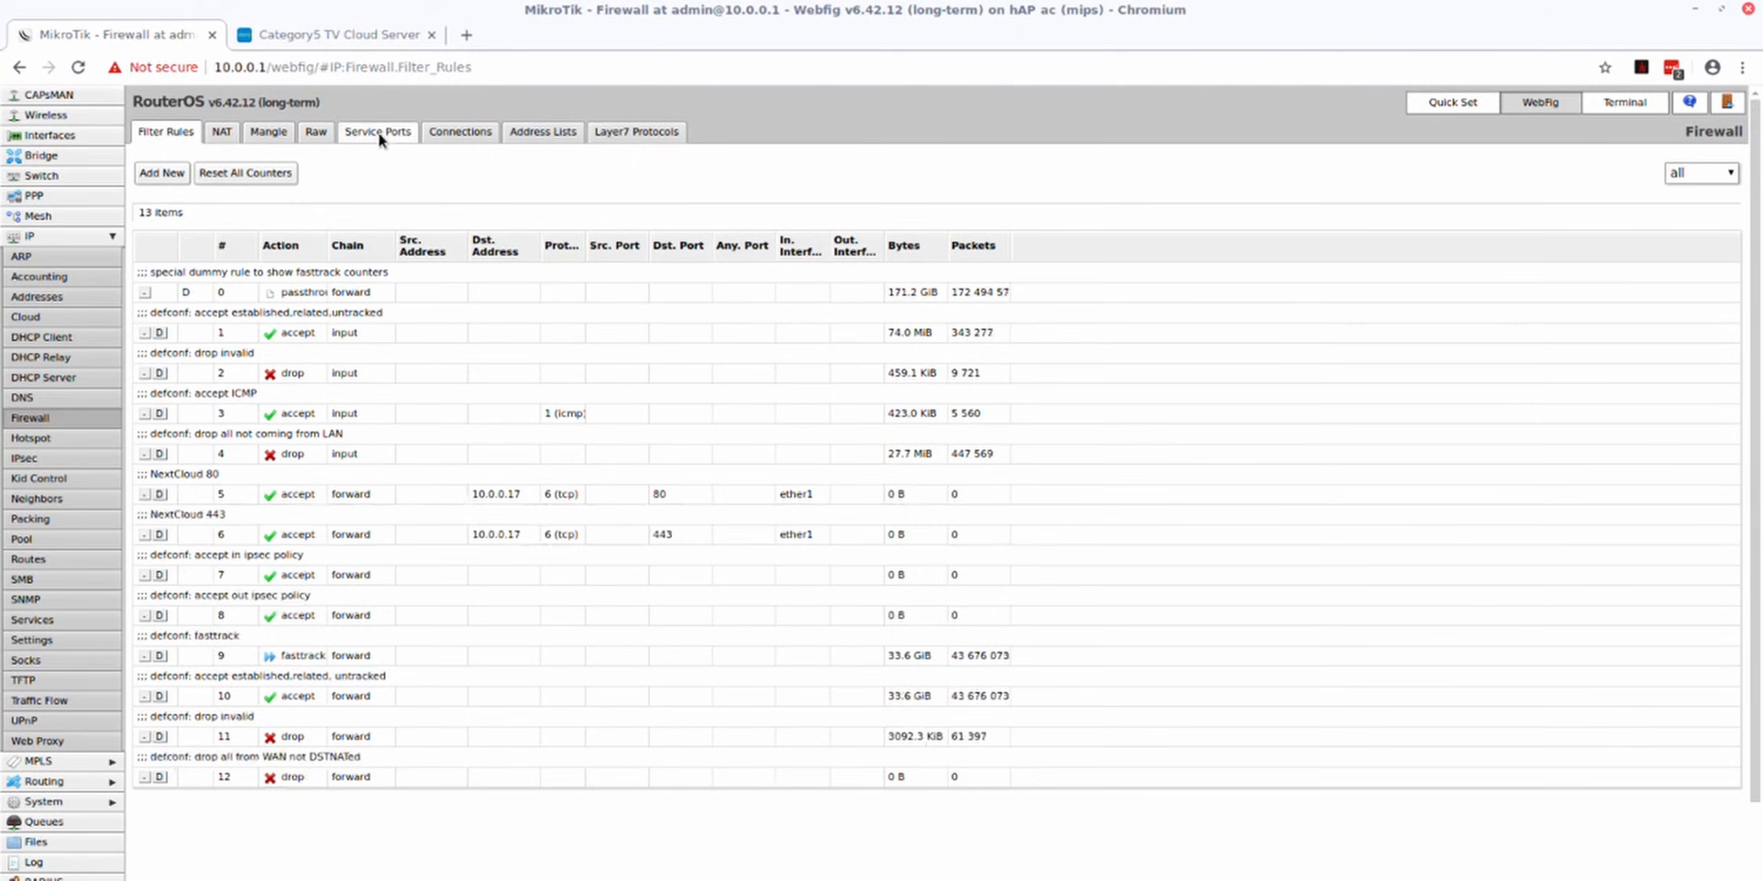
# - View the Category5 TV Cloud Server login page again, and return to the router's filter rules
pyautogui.click(362, 35)
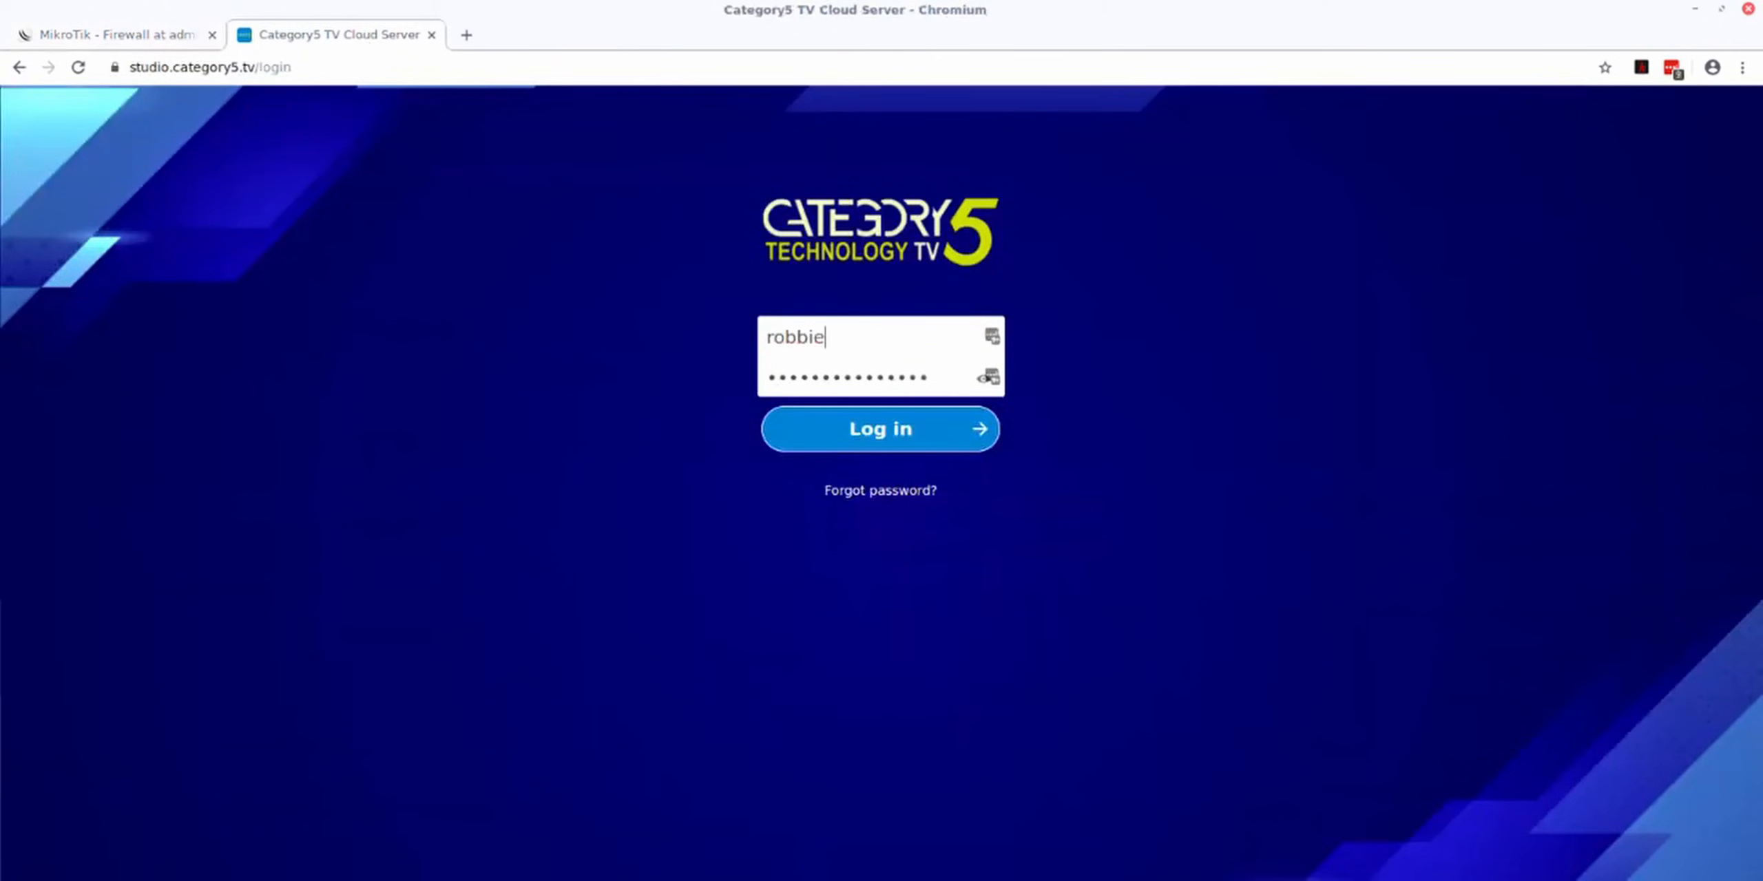
pyautogui.click(148, 28)
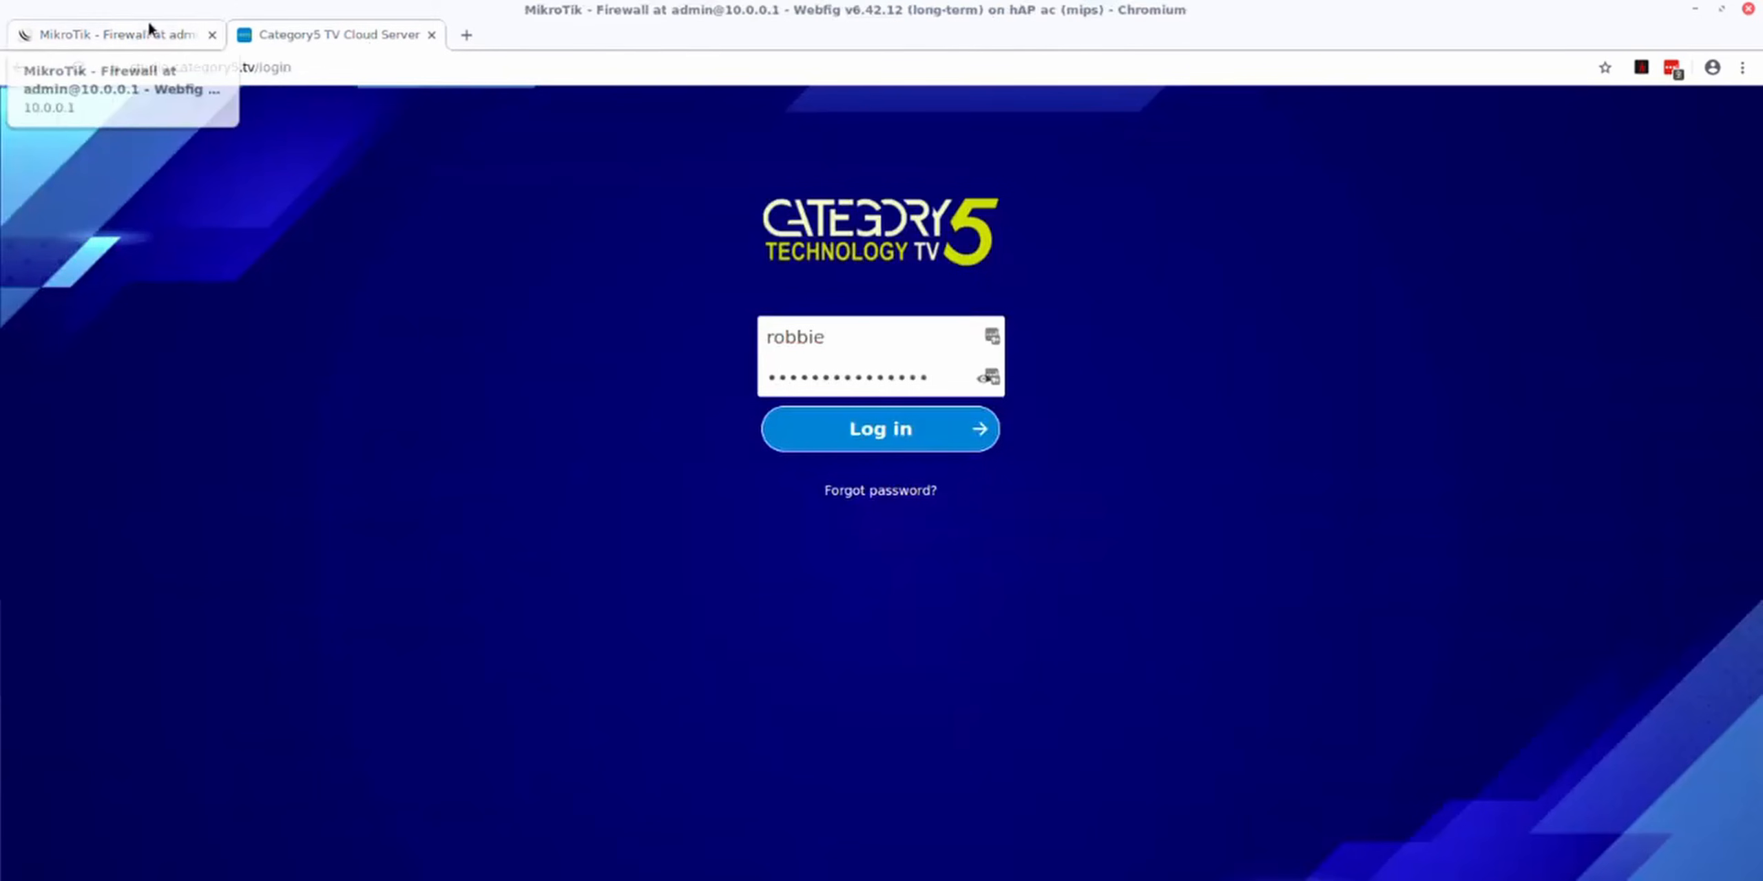